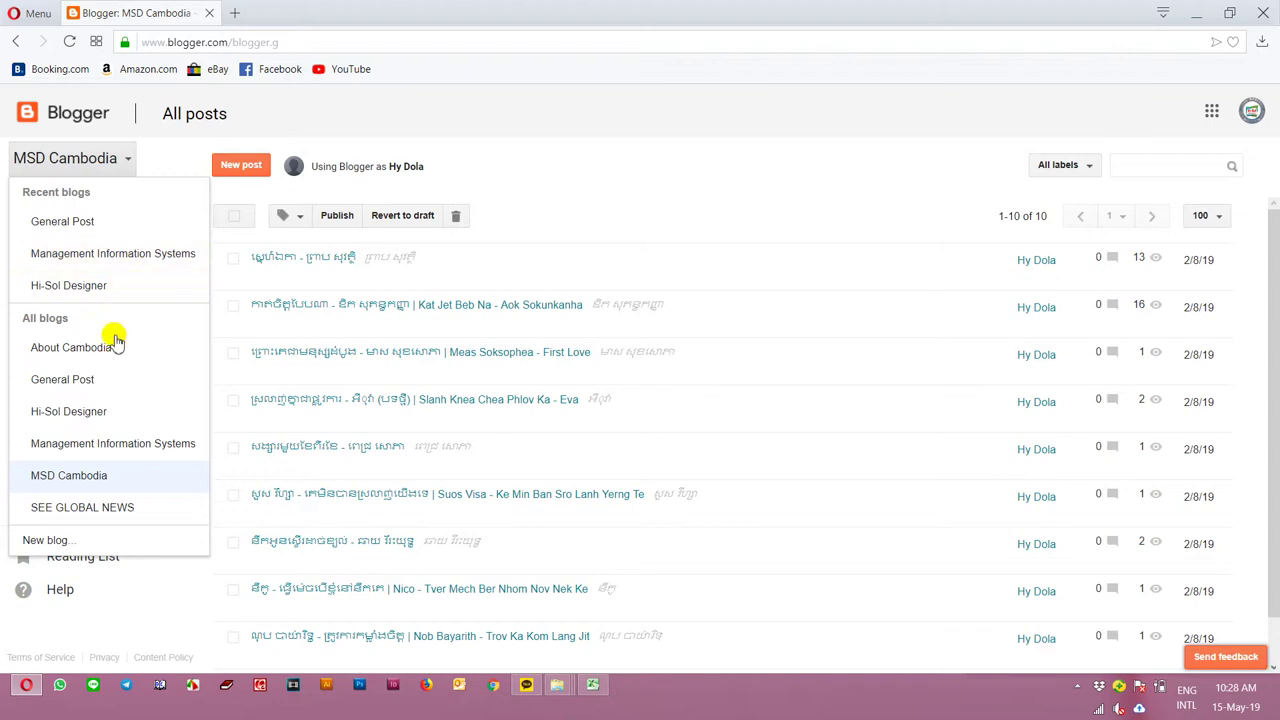
Switch to the Hi-Sol Designer blog, open its live site and look through the home page from header to footer.
click(96, 420)
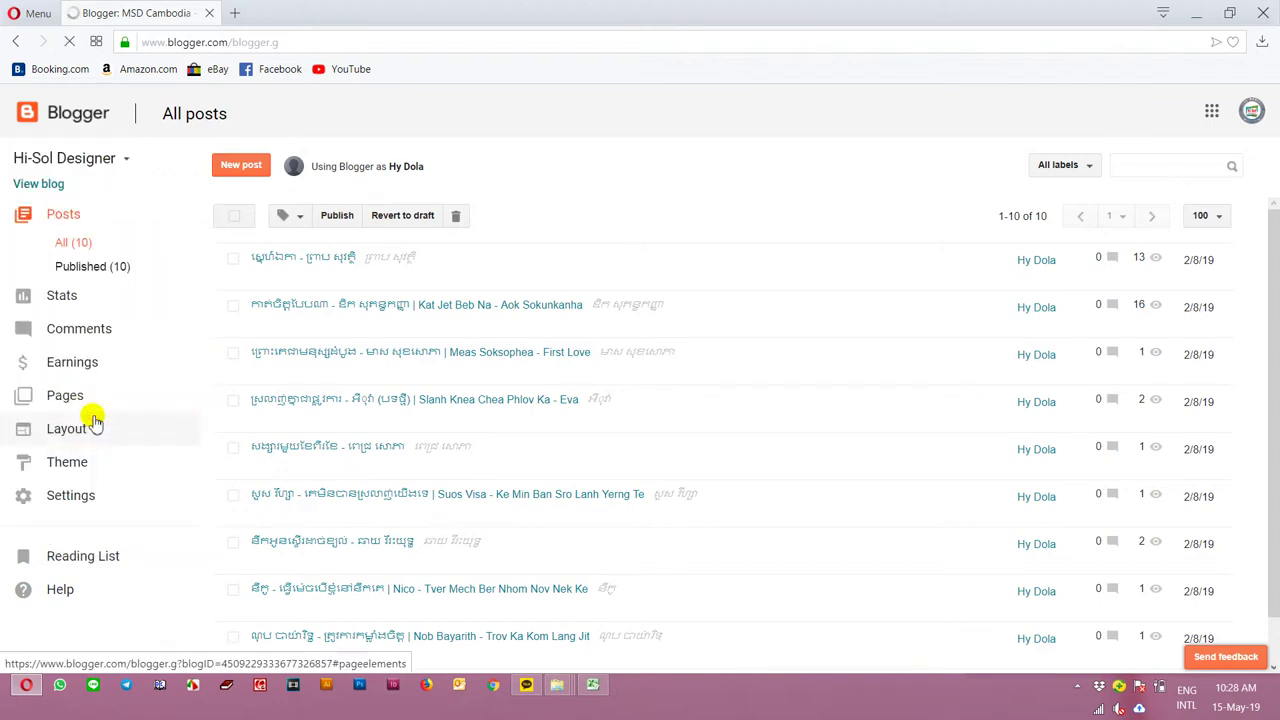
click(42, 186)
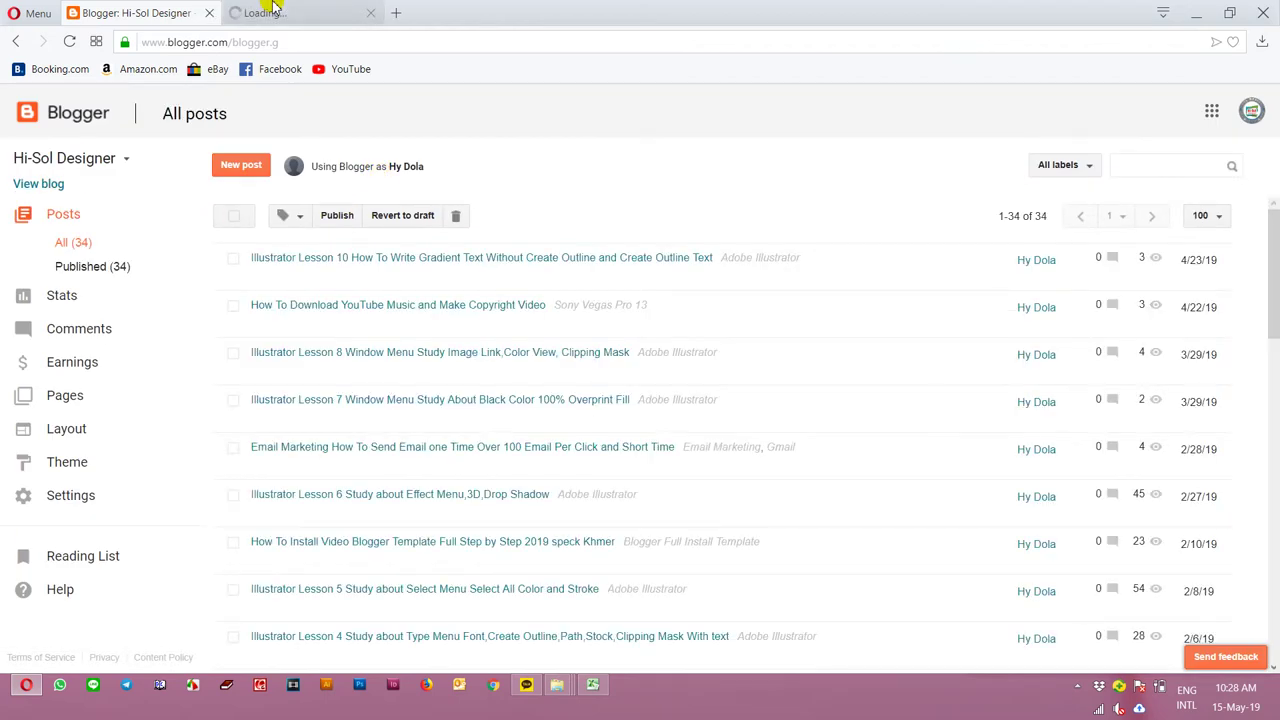
click(266, 12)
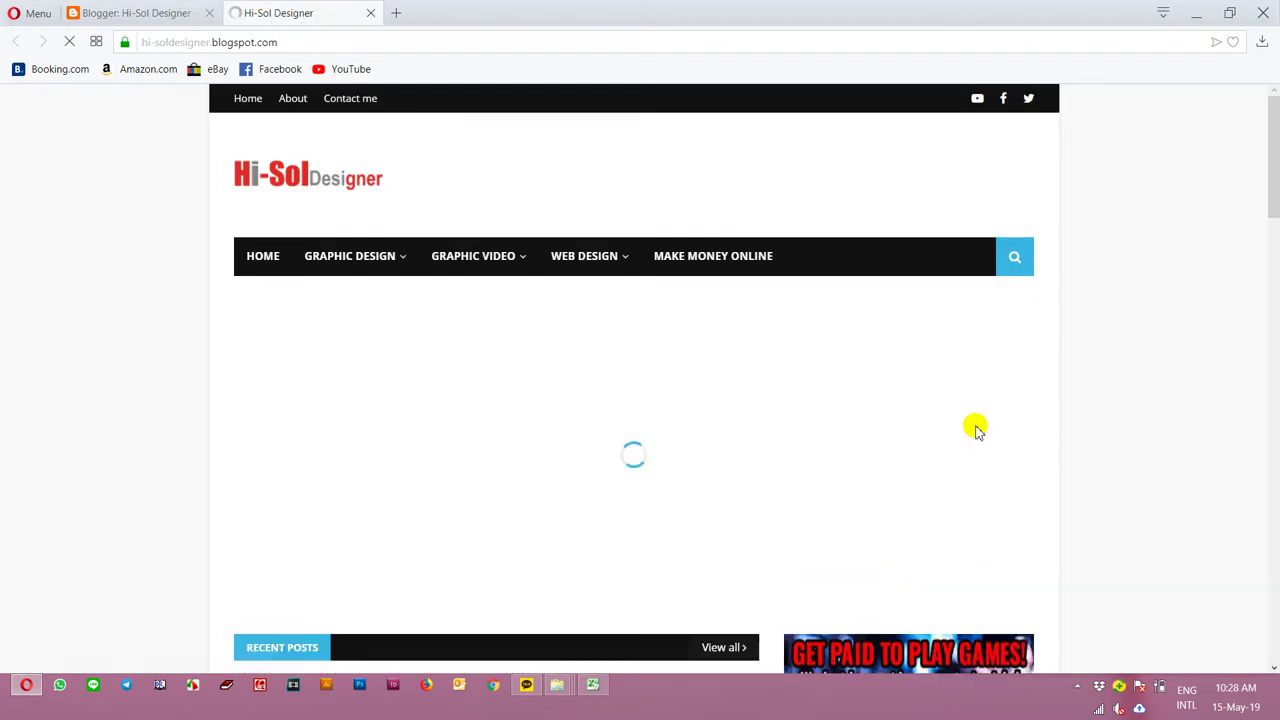
mouse_move(329, 266)
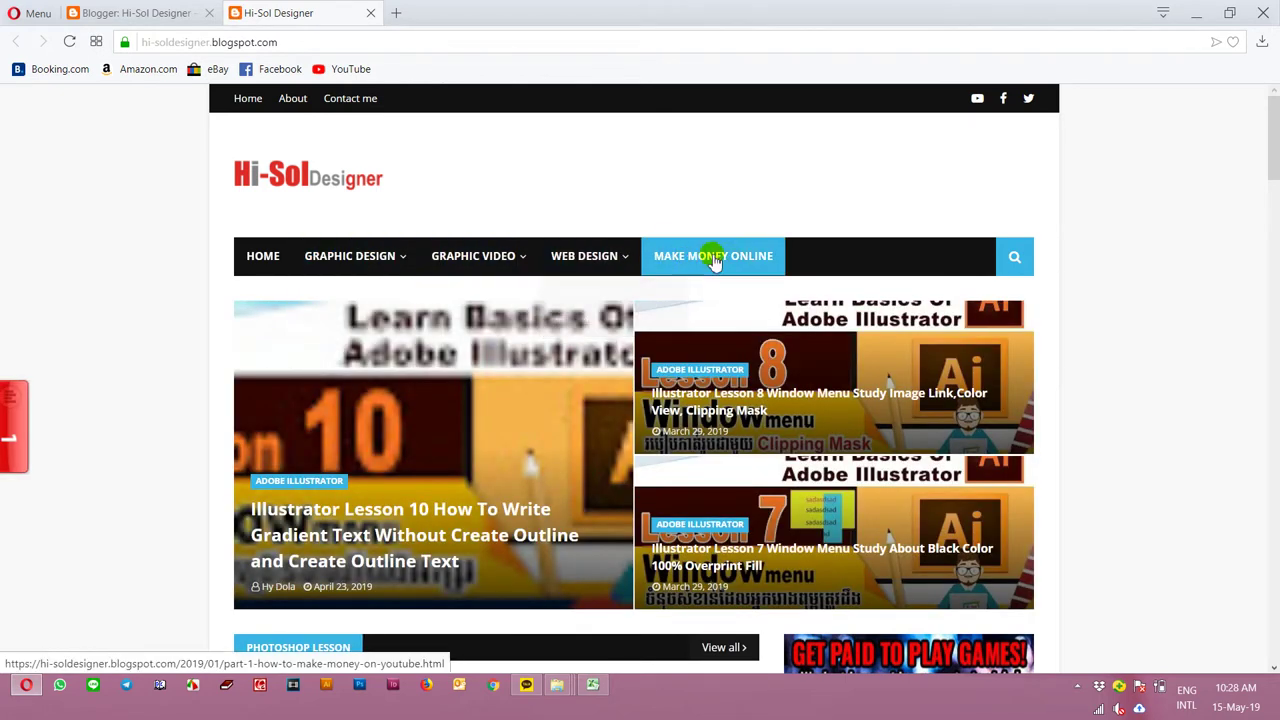
scroll(1108, 425, down, 3)
scroll(1108, 425, down, 10)
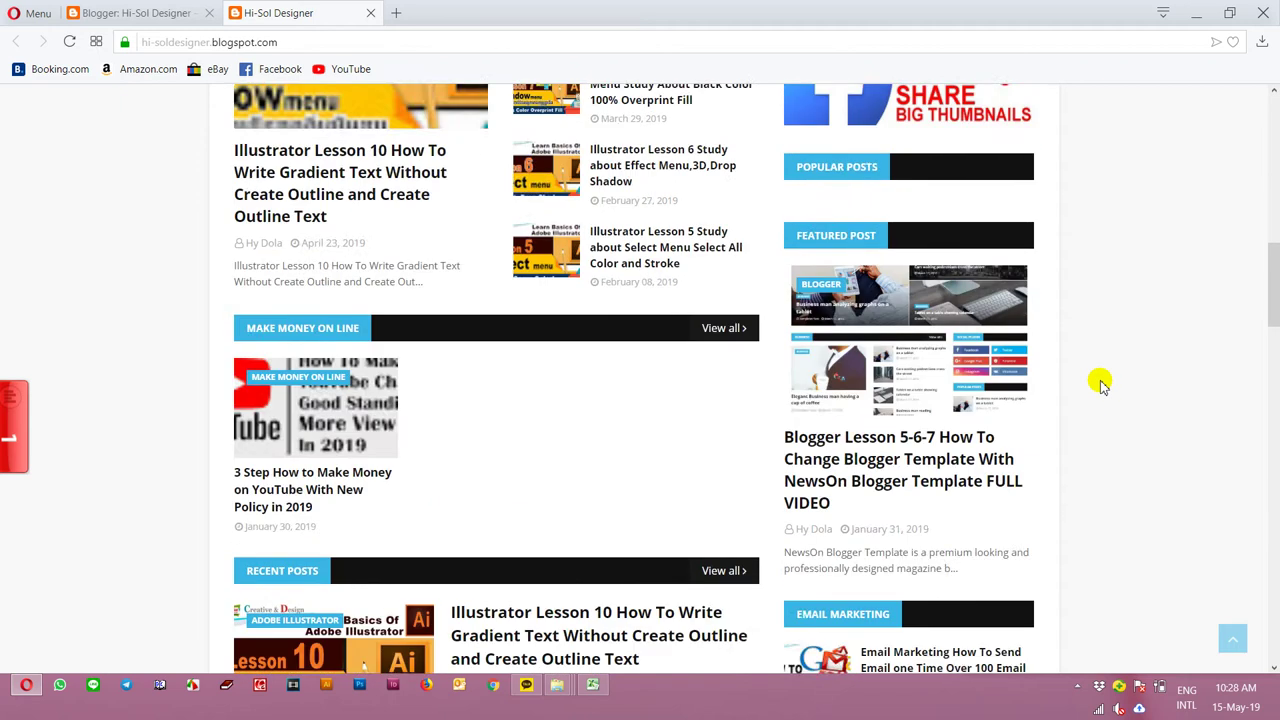
scroll(1100, 372, down, 12)
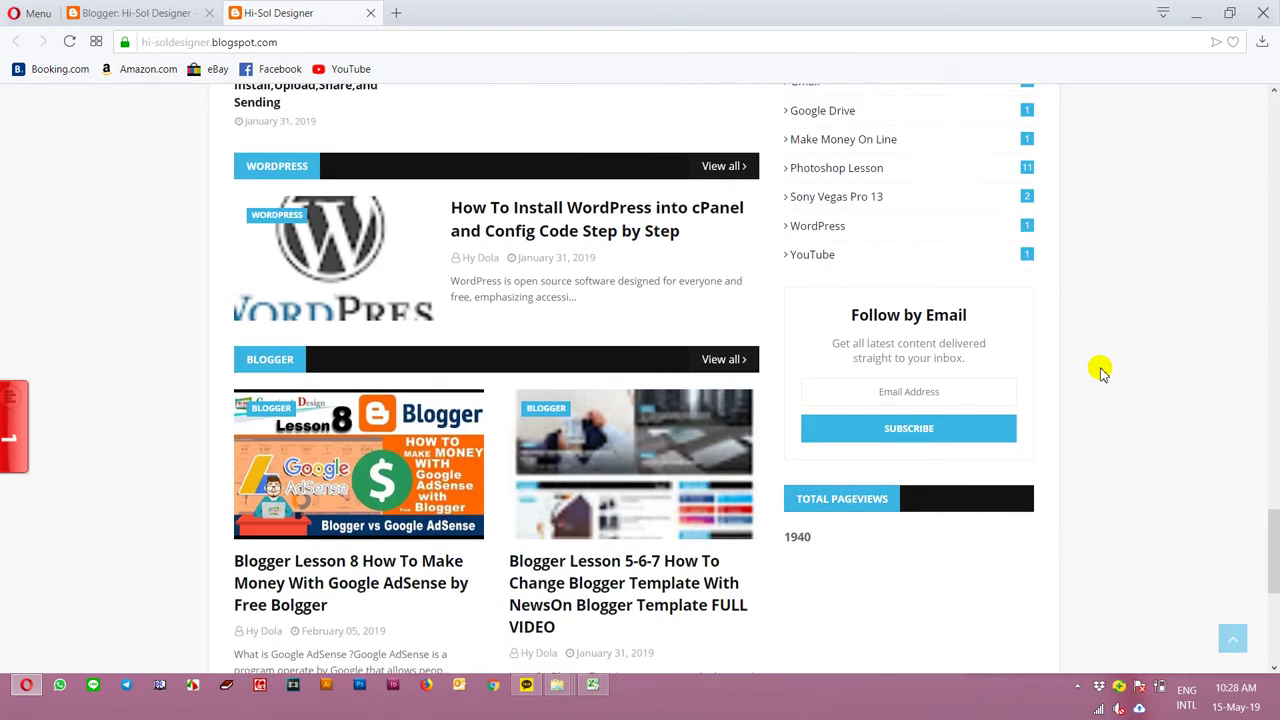
scroll(1097, 360, up, 8)
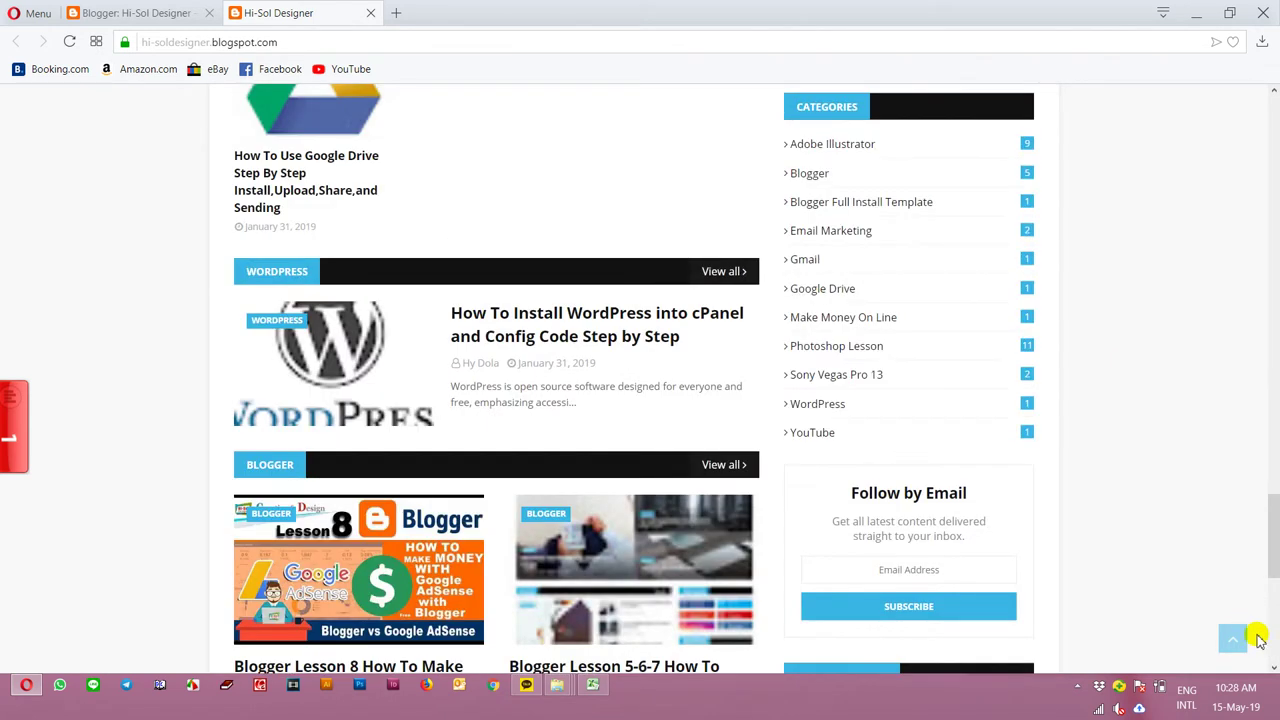
click(1233, 640)
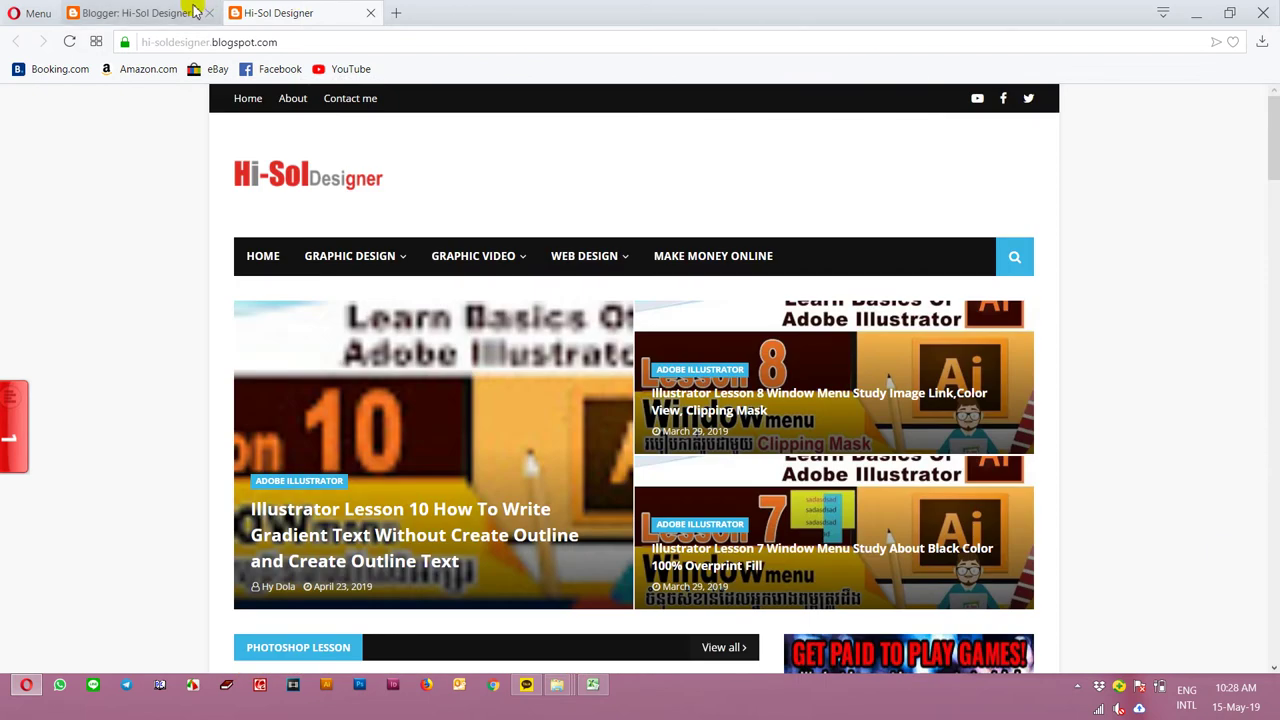
Browse the live site's Photoshop Lesson posts and both pages of its Adobe Illustrator category.
click(335, 297)
scroll(681, 409, down, 2)
scroll(684, 410, down, 7)
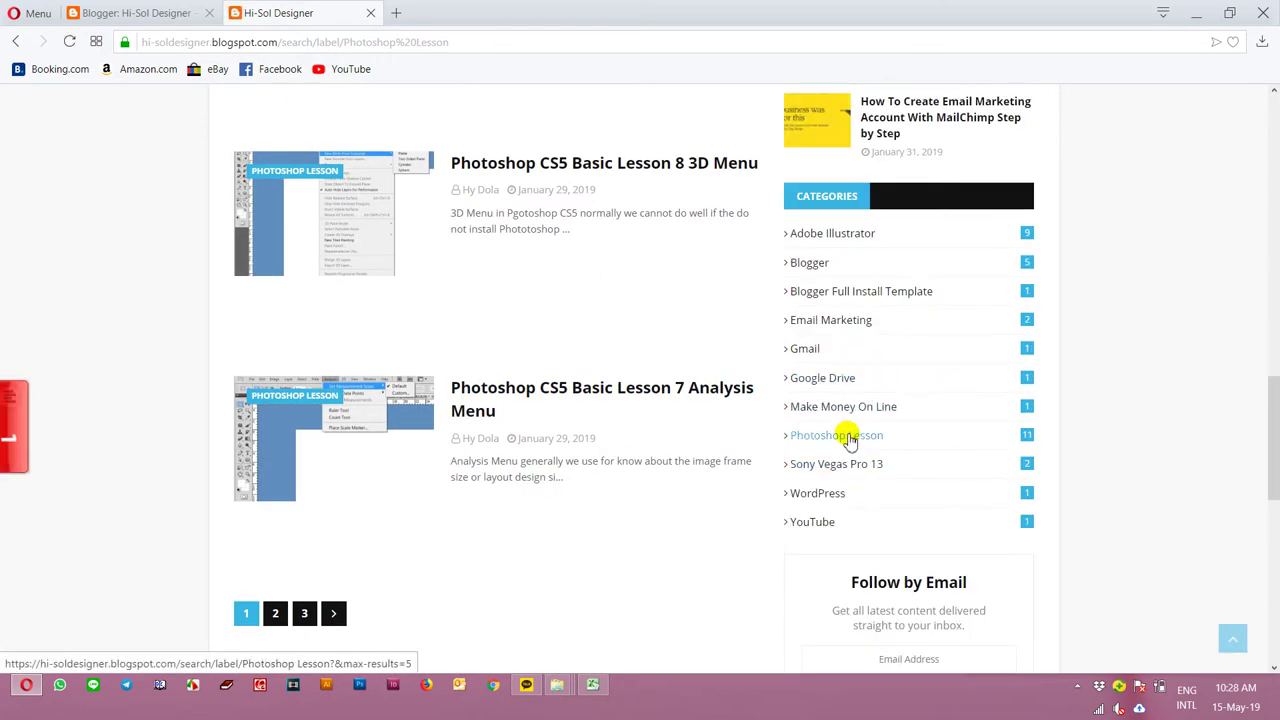
click(830, 236)
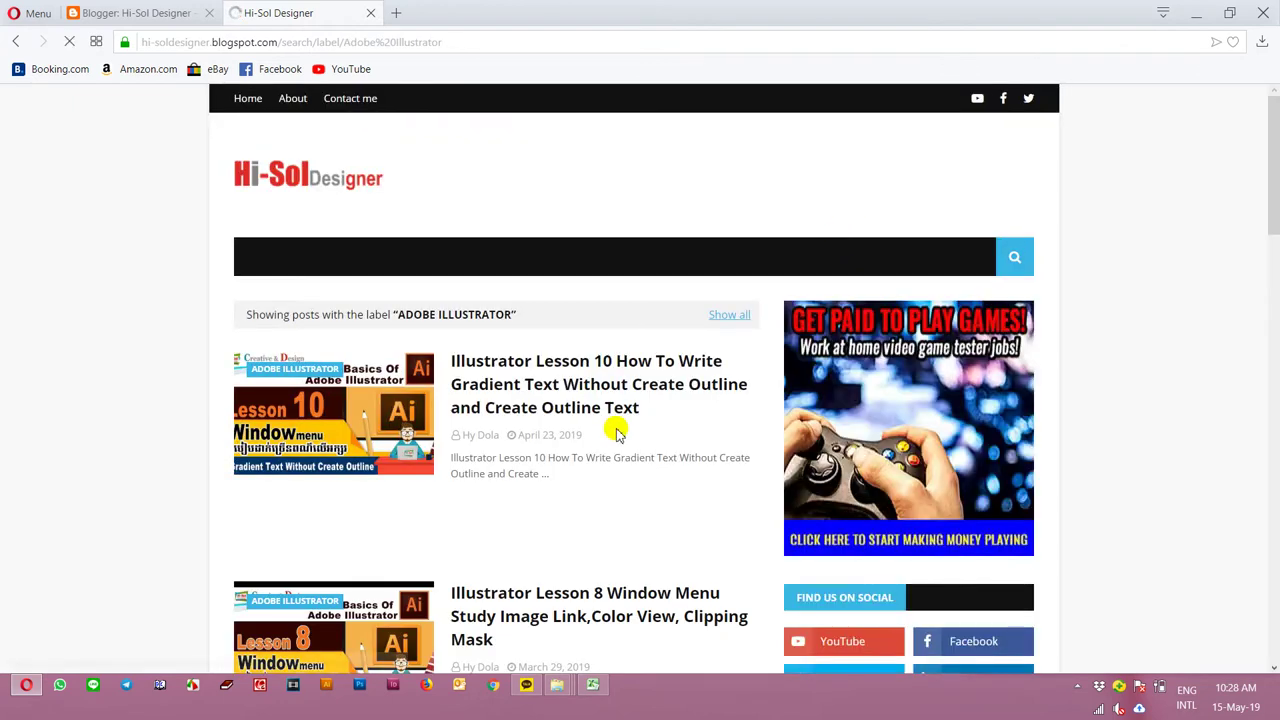
scroll(610, 430, down, 5)
scroll(500, 480, down, 3)
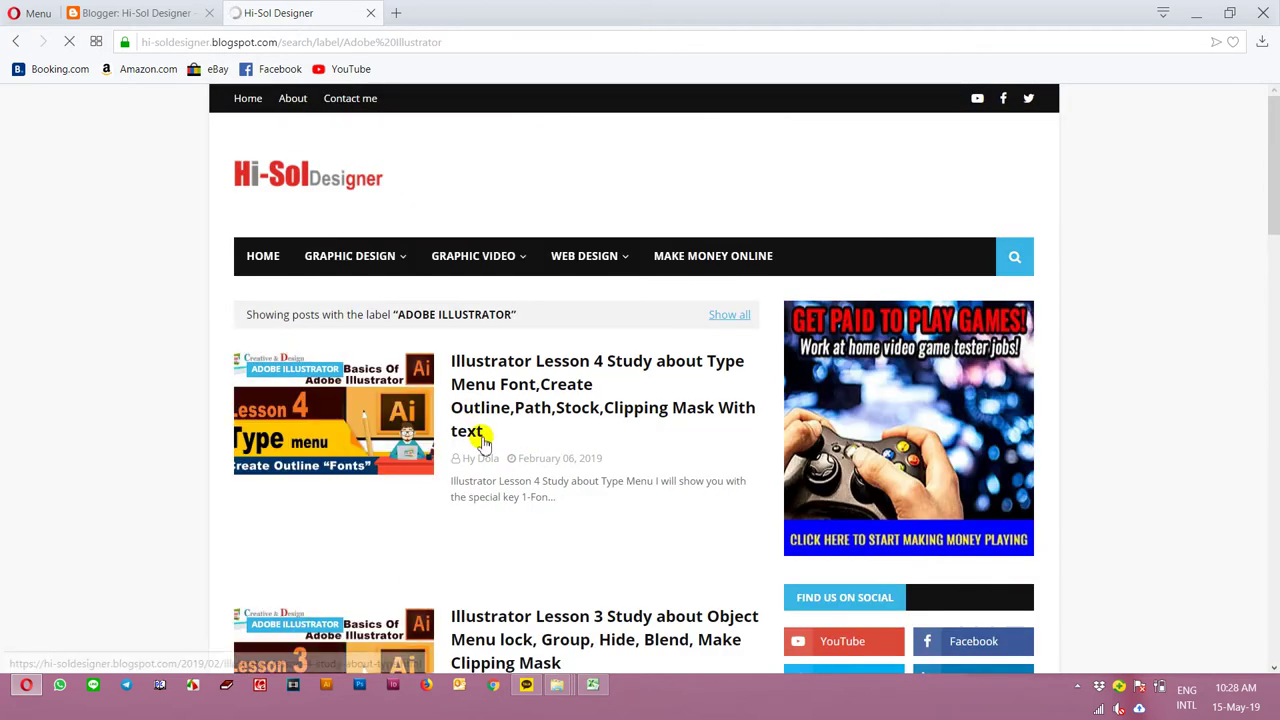
scroll(480, 440, down, 4)
scroll(486, 449, down, 3)
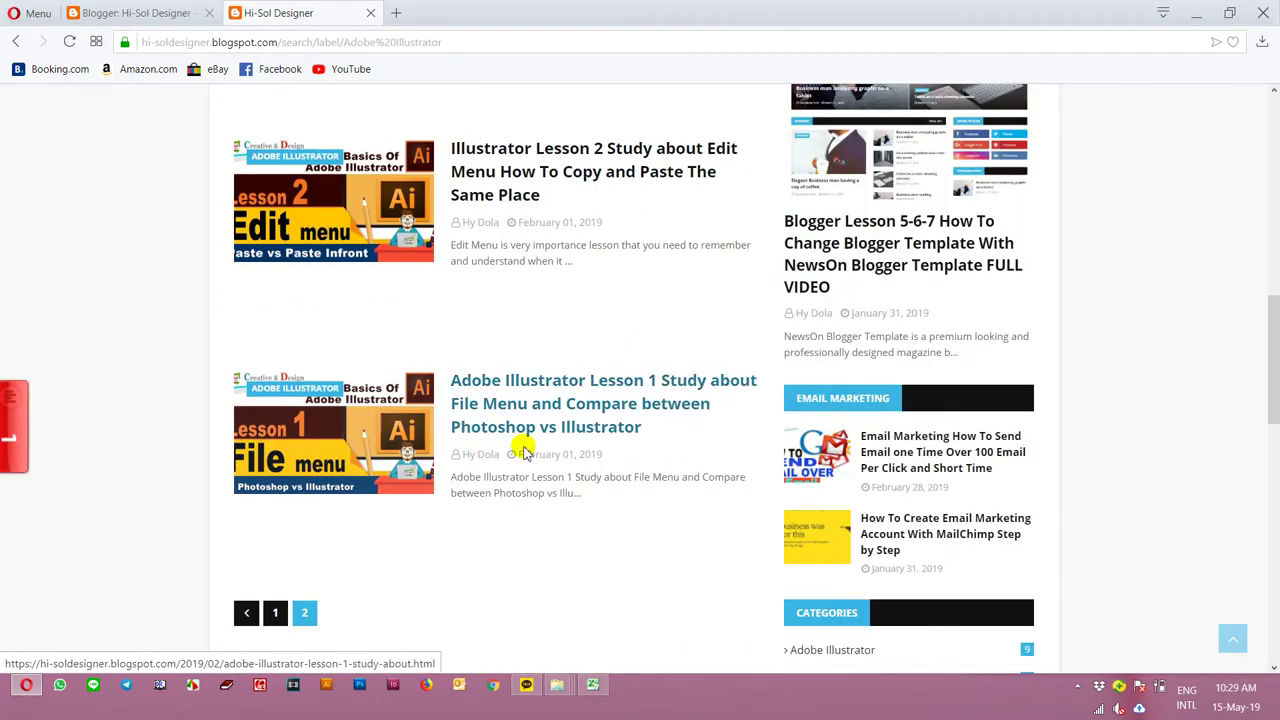
scroll(530, 453, up, 2)
scroll(500, 370, up, 5)
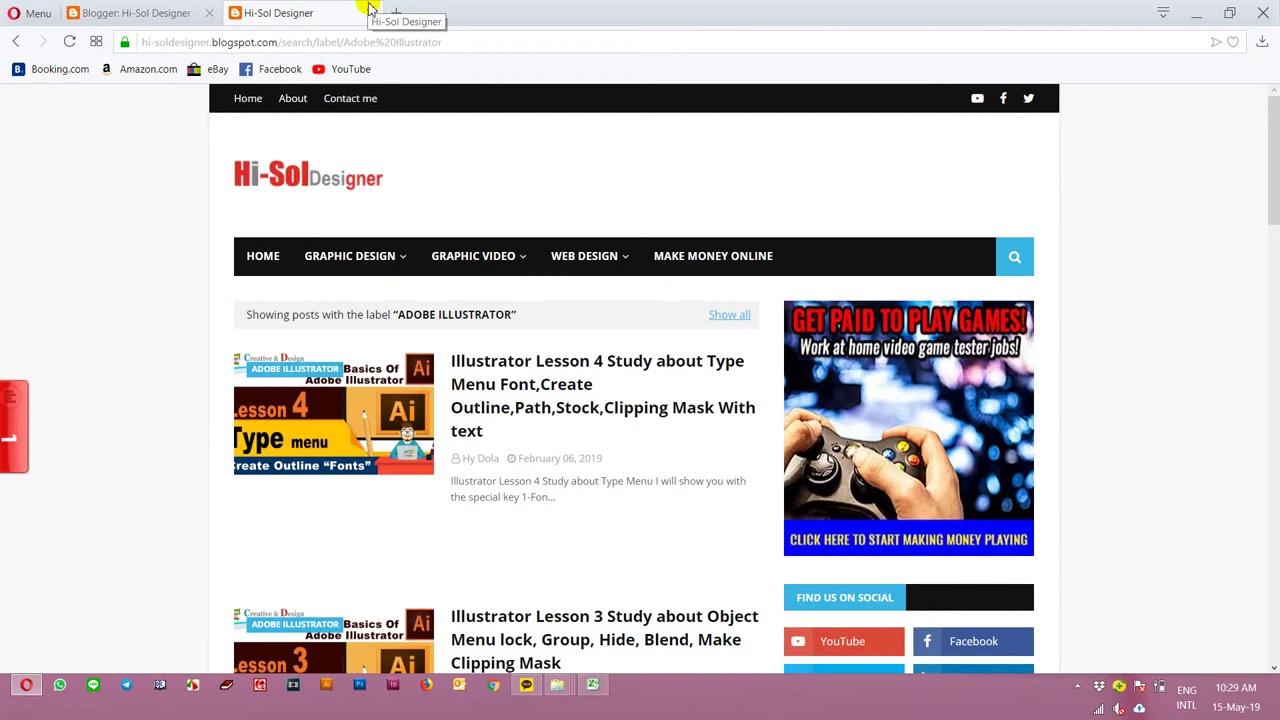
Close the live site and open the form for creating a new blog from the Blogger dashboard.
key(ctrl+Tab)
click(125, 160)
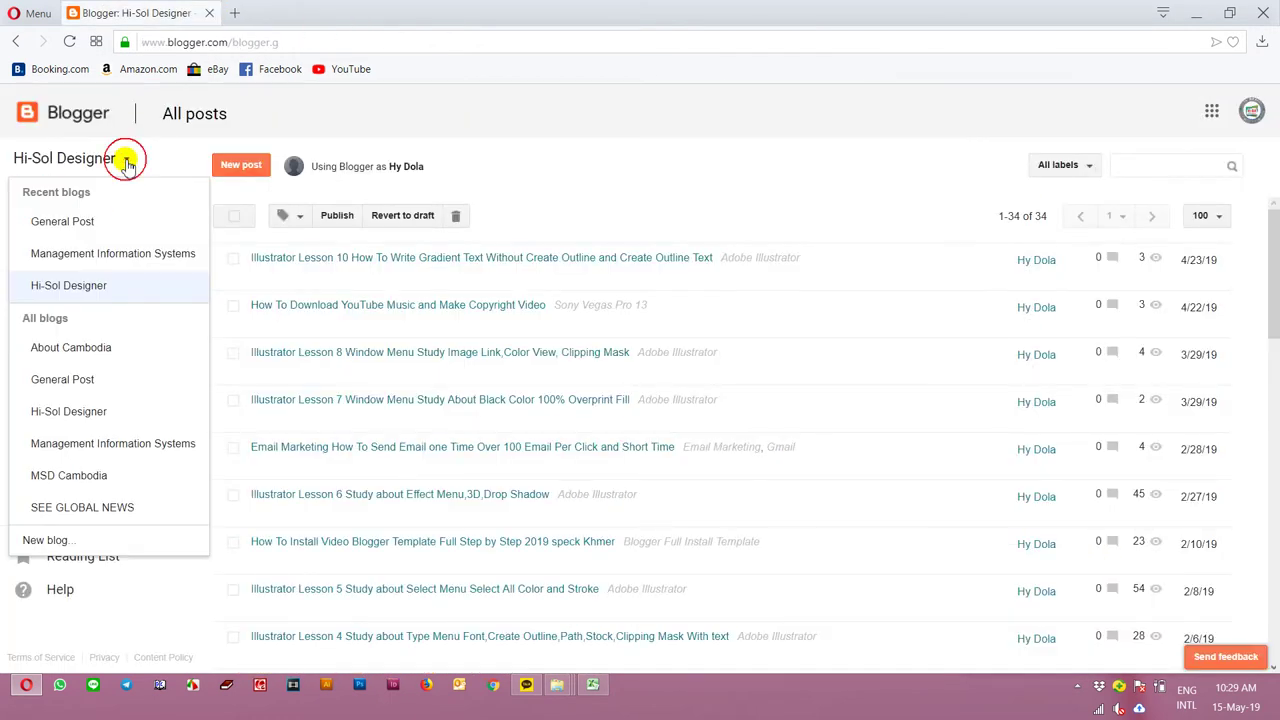
click(50, 539)
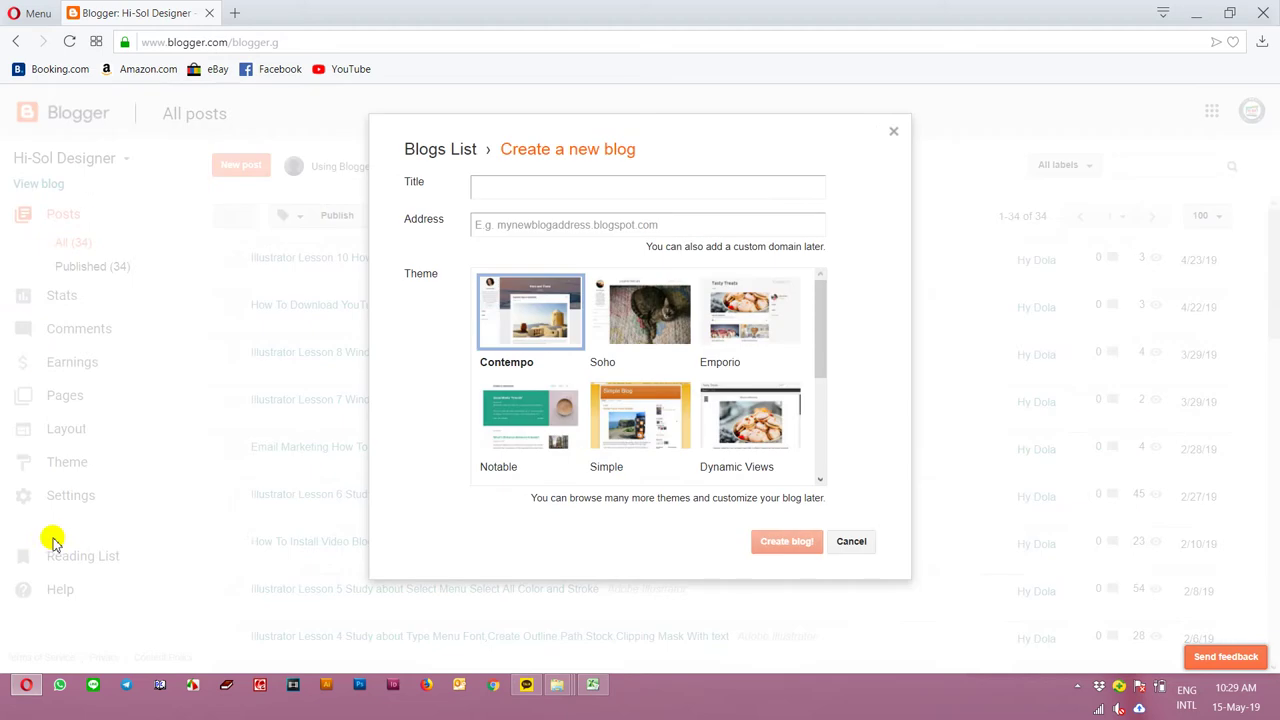
Switch to the Lesson.xlsx workbook in Excel and copy the text study-illustrator from cell D4.
click(592, 684)
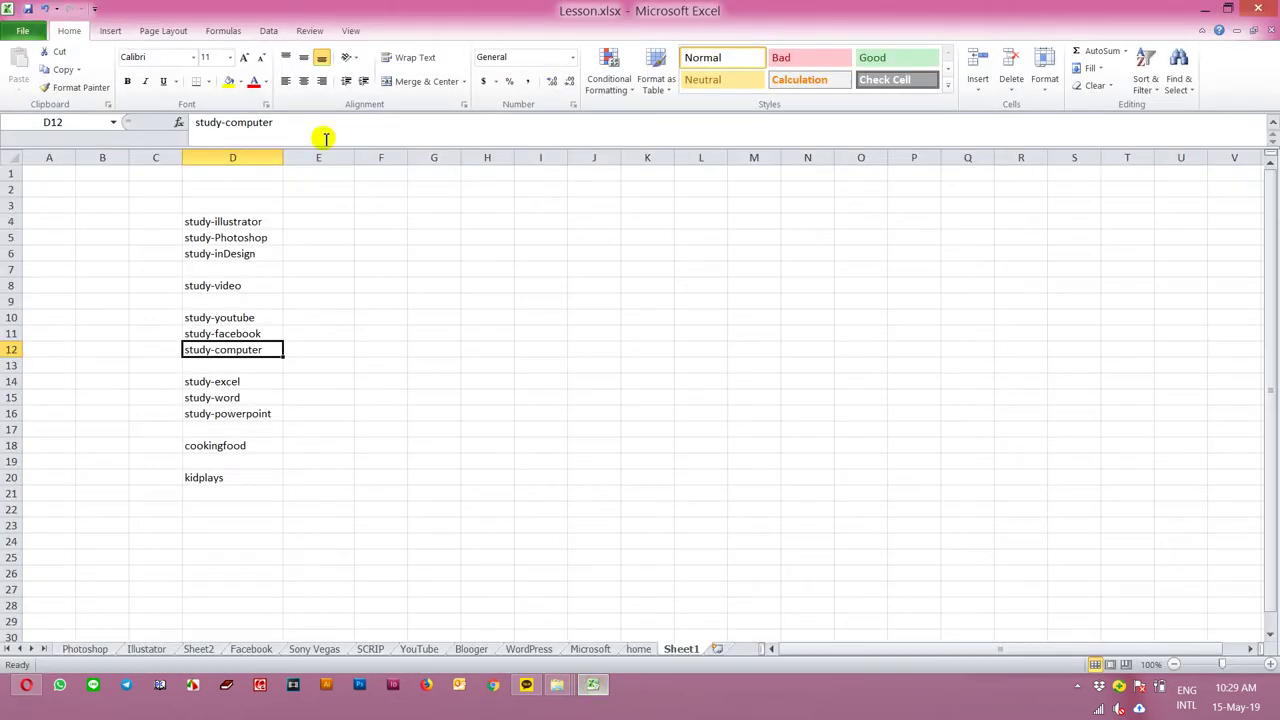
click(275, 220)
double_click(275, 220)
drag(275, 220, 108, 220)
key(ctrl+c)
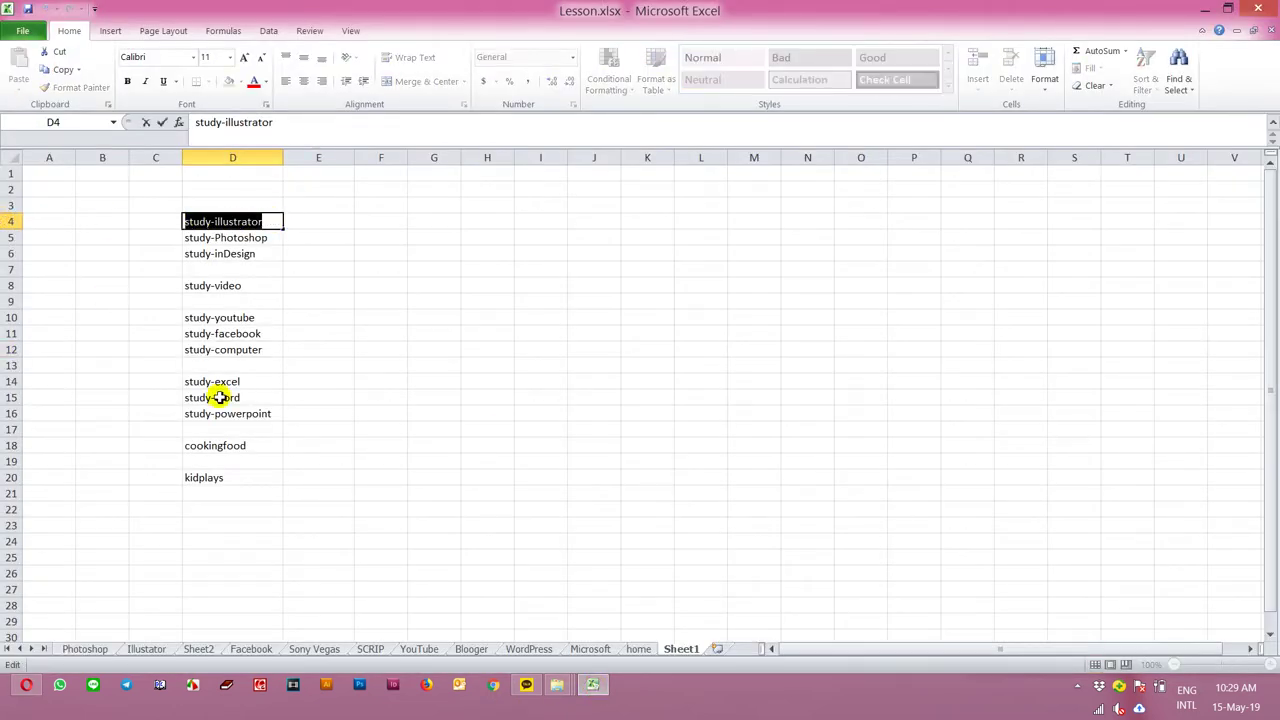
Switch back to Blogger in Opera and enter study-illustrator as the blog title and study-illustrator.blogspot.com as its address.
click(24, 688)
click(517, 183)
key(ctrl+v)
click(524, 229)
key(ctrl+v)
key(Return)
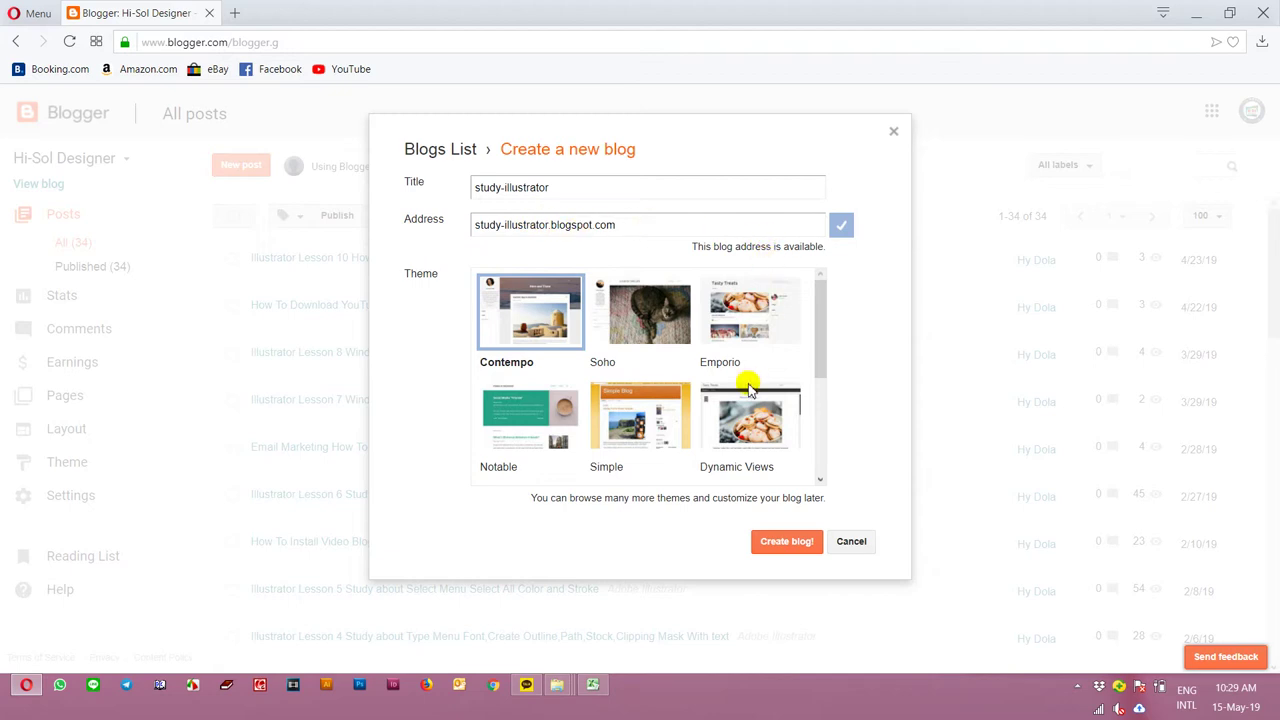
Choose the Emporio theme and create the study-illustrator blog.
mouse_move(820, 289)
mouse_down()
mouse_move(823, 417)
mouse_move(820, 288)
mouse_up()
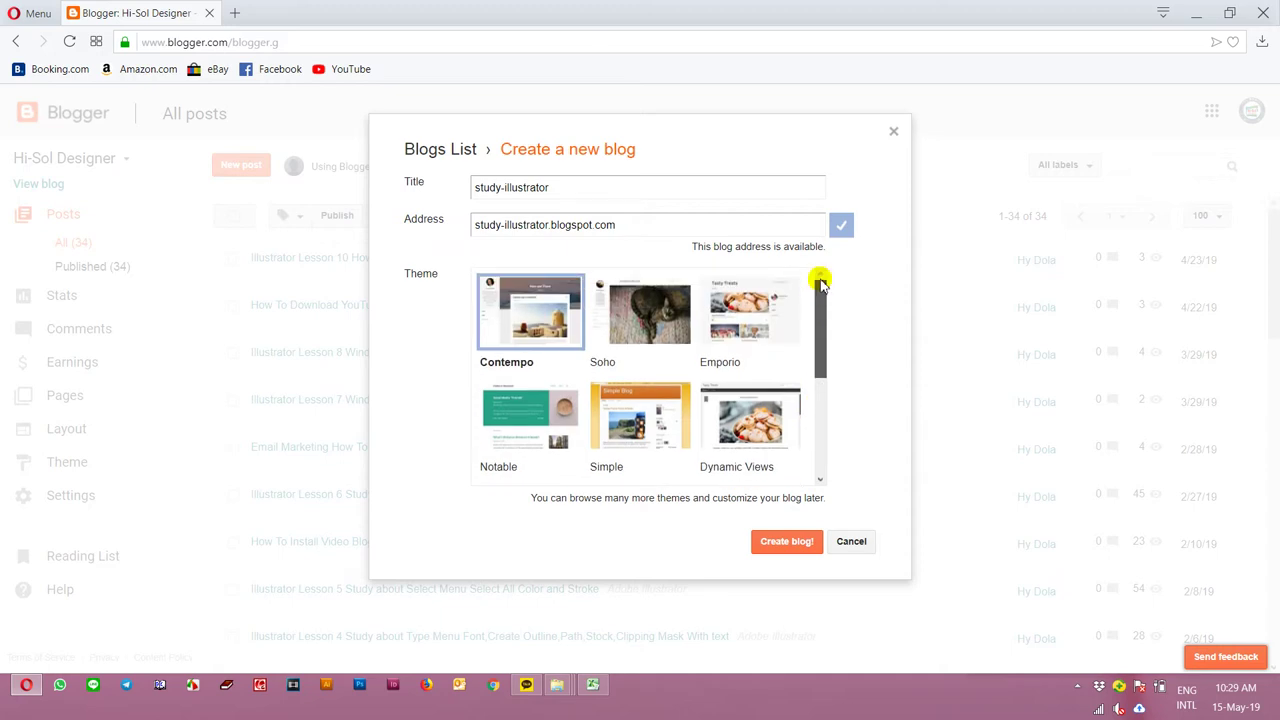
click(758, 323)
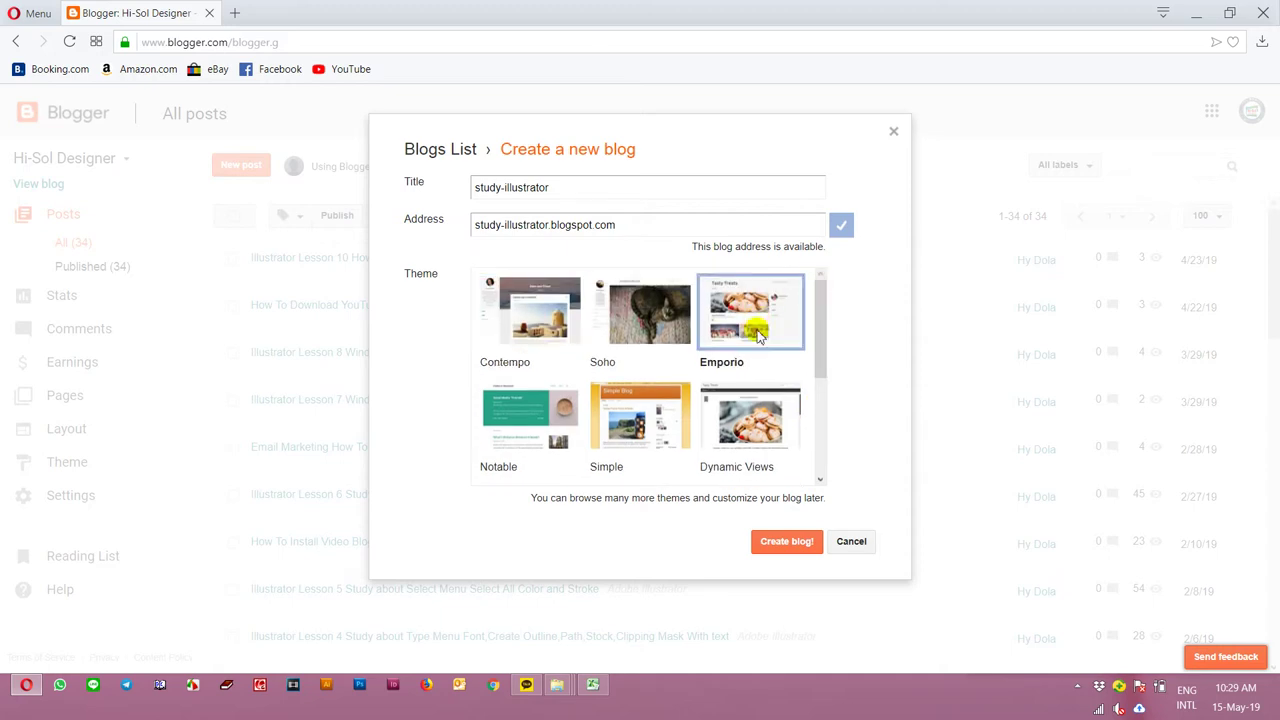
click(771, 546)
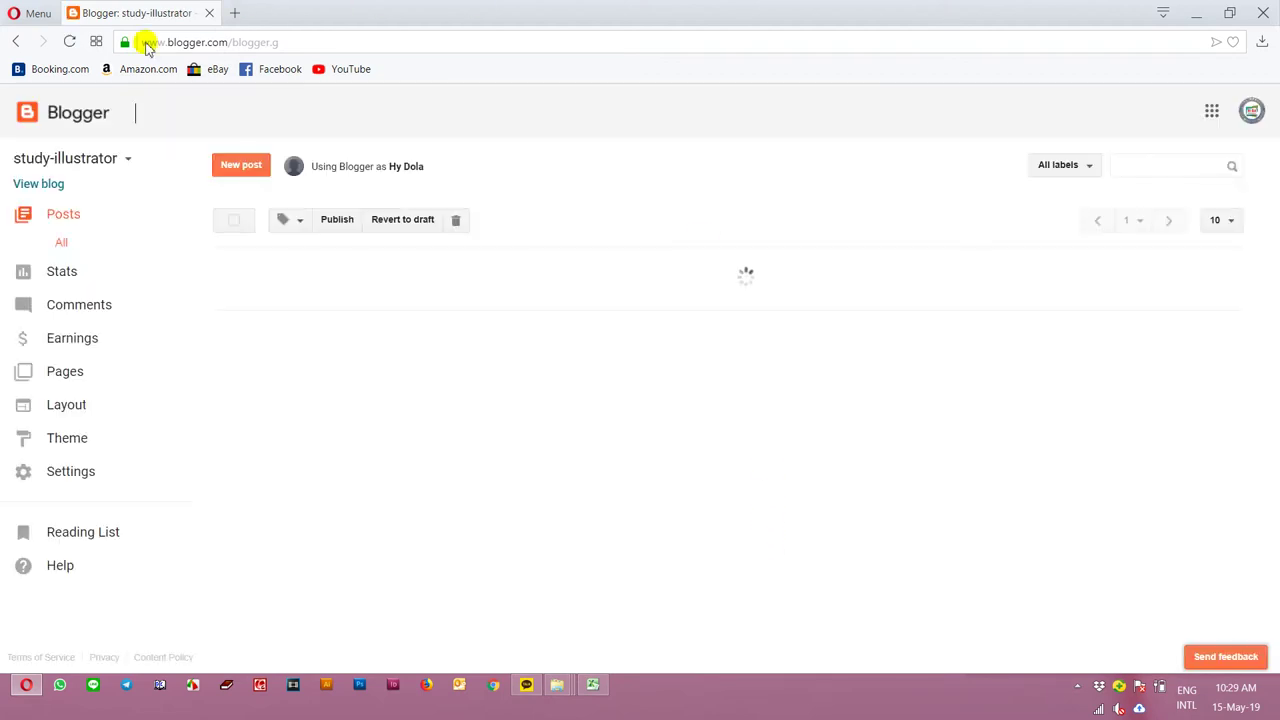
View the live page of the new study-illustrator blog, then return to the dashboard.
click(47, 187)
click(262, 14)
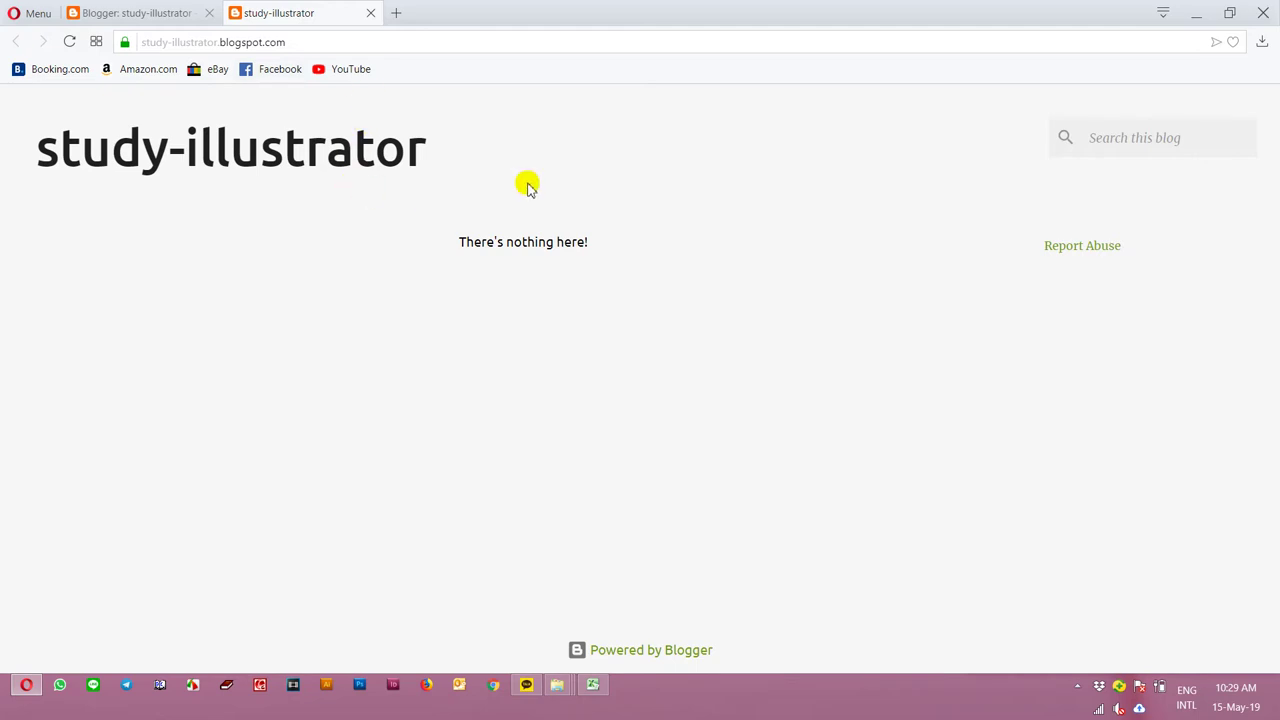
click(370, 13)
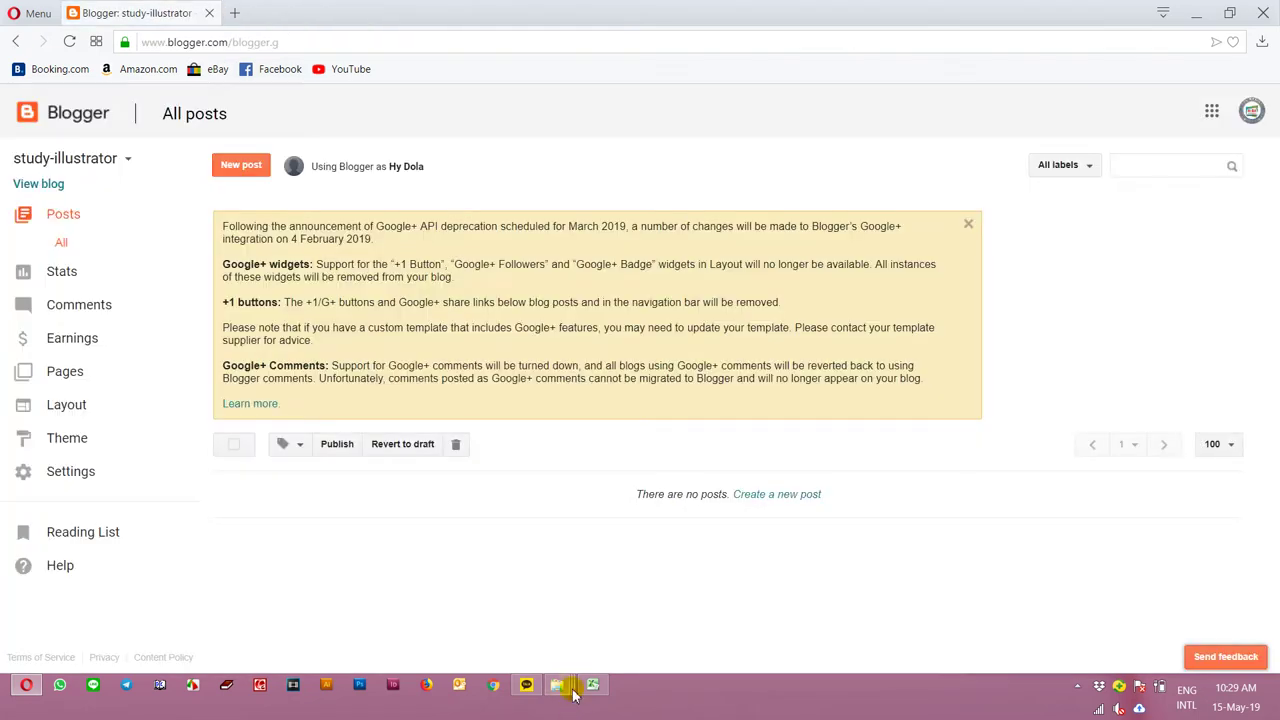
Switch to the Excel workbook and copy the text study-Photoshop from cell D5.
click(592, 686)
double_click(270, 238)
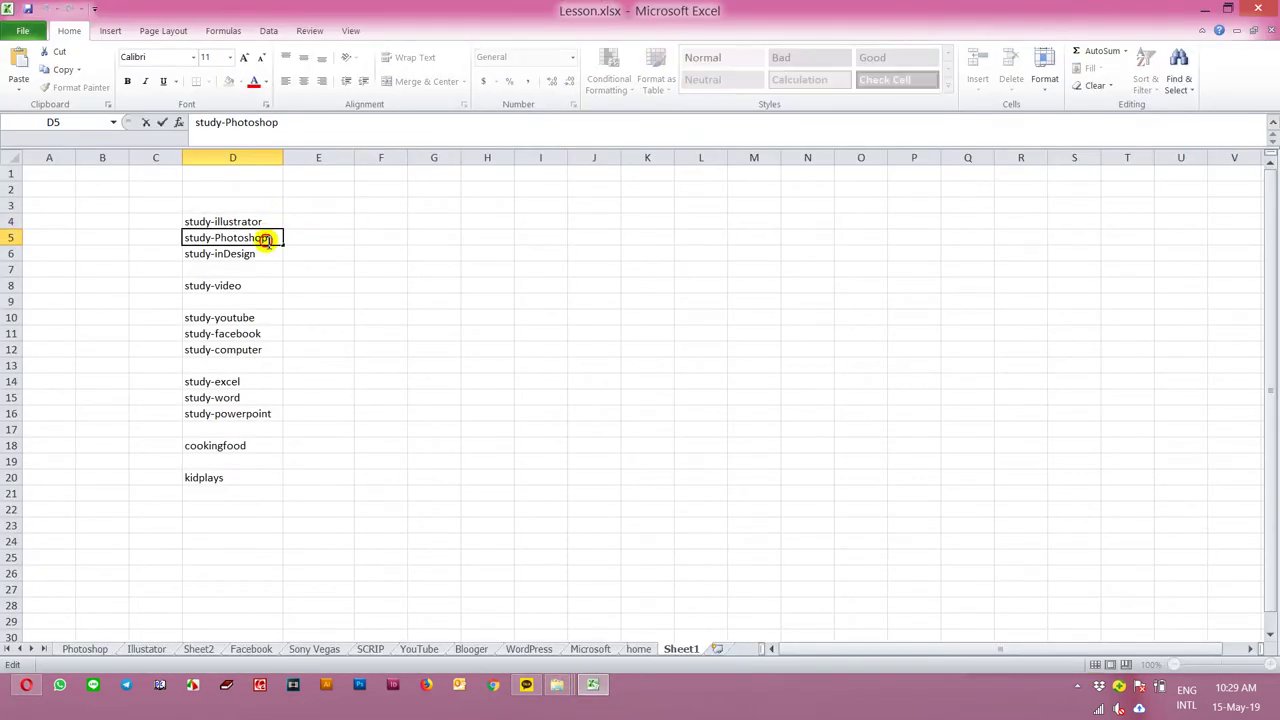
drag(275, 240, 151, 237)
key(ctrl+c)
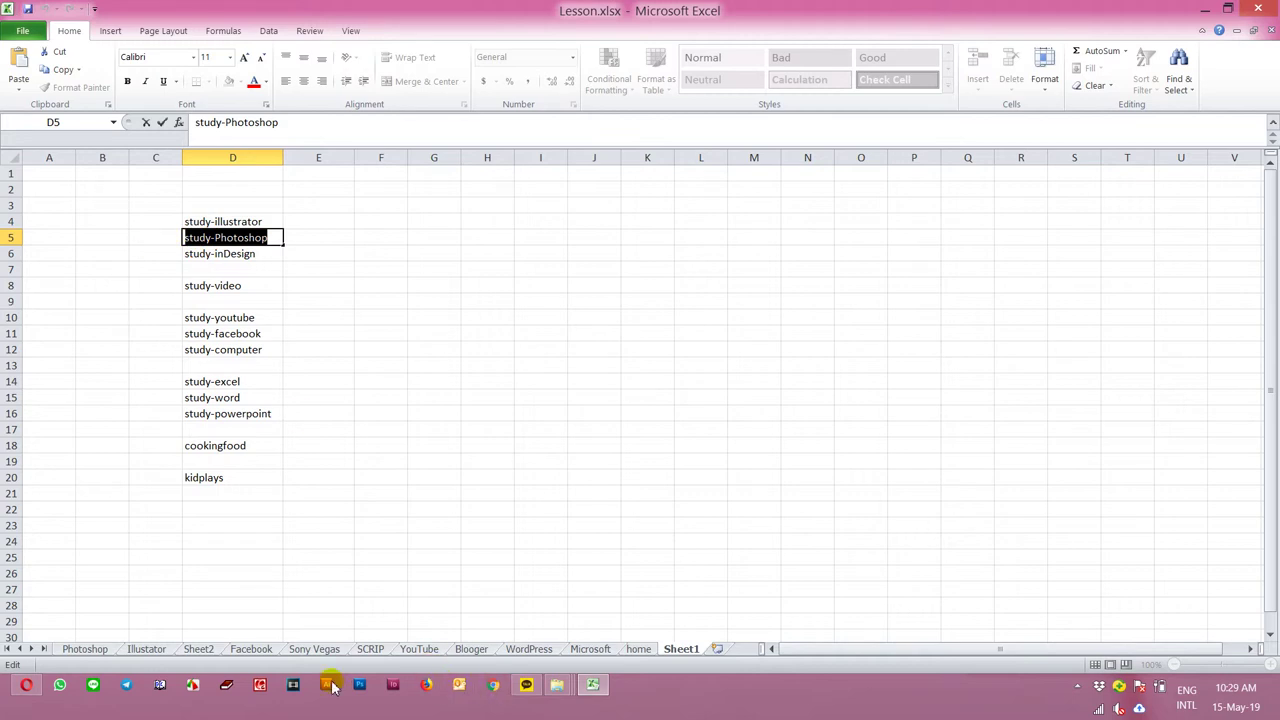
Switch back to Blogger, start another new blog and enter study-Photoshop as title and study-Photoshop.blogspot.com as address.
click(26, 685)
click(127, 164)
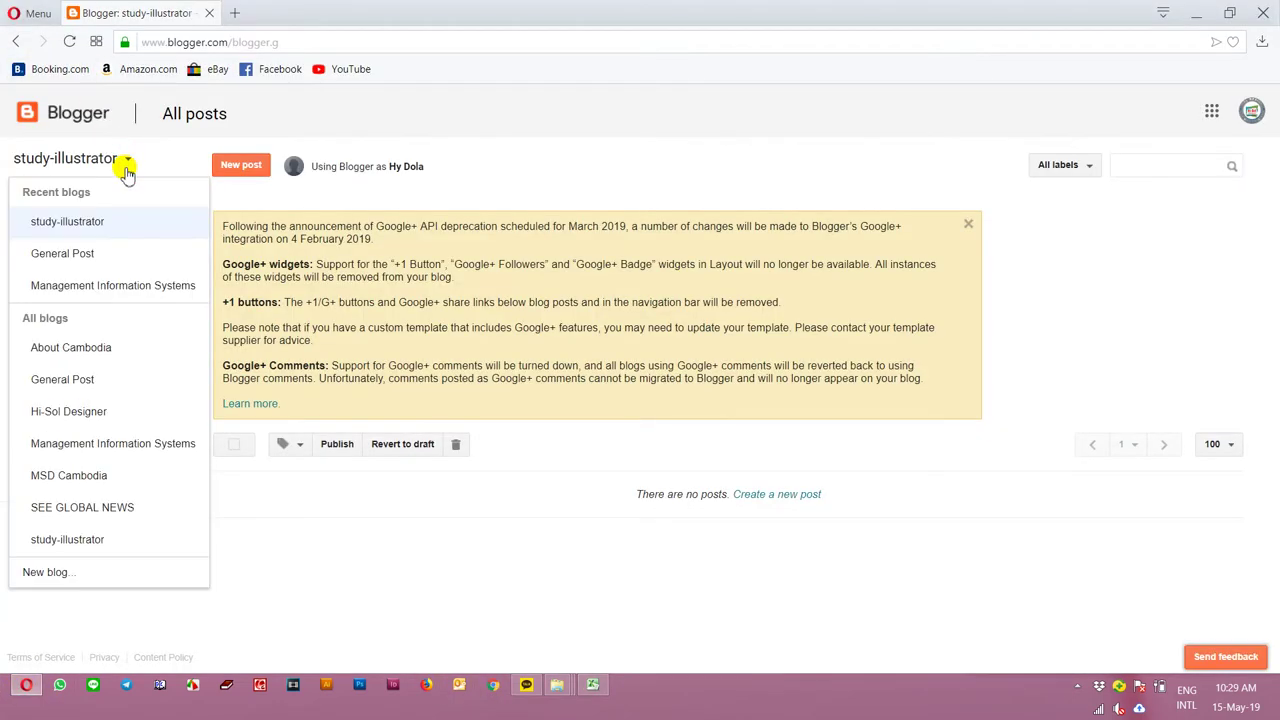
click(76, 571)
click(554, 183)
key(ctrl+v)
click(551, 222)
key(ctrl+v)
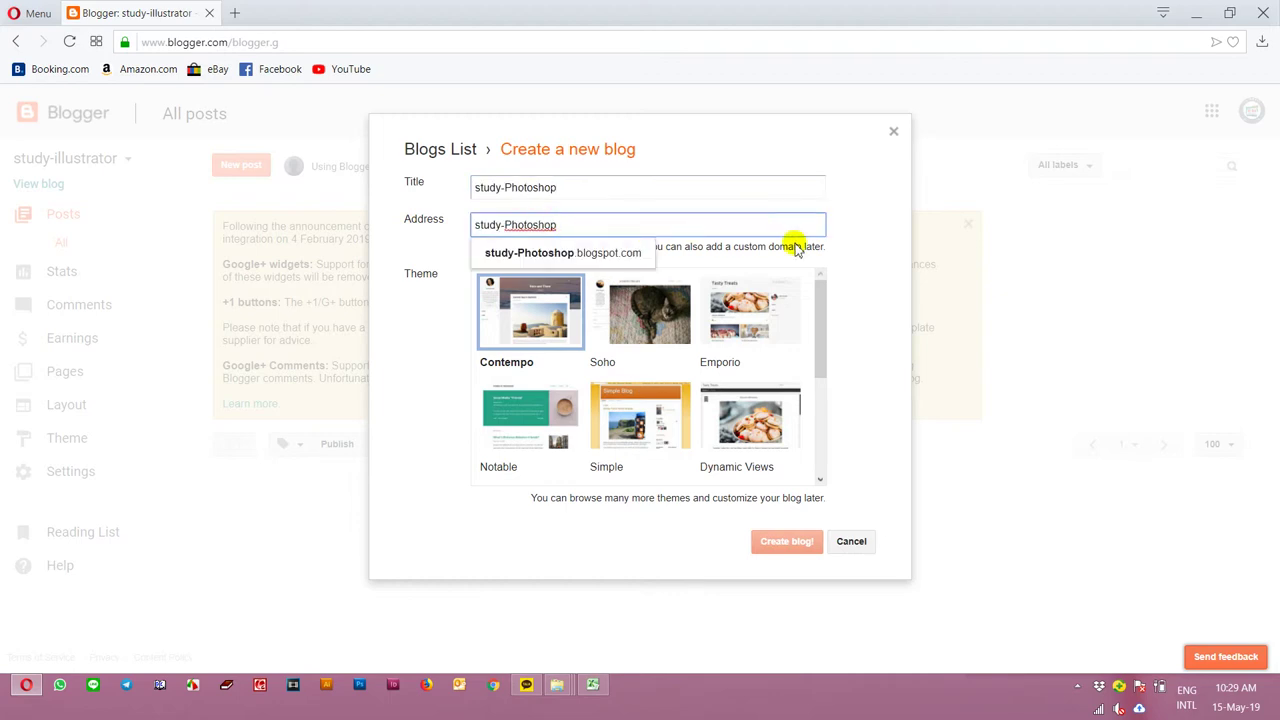
click(836, 232)
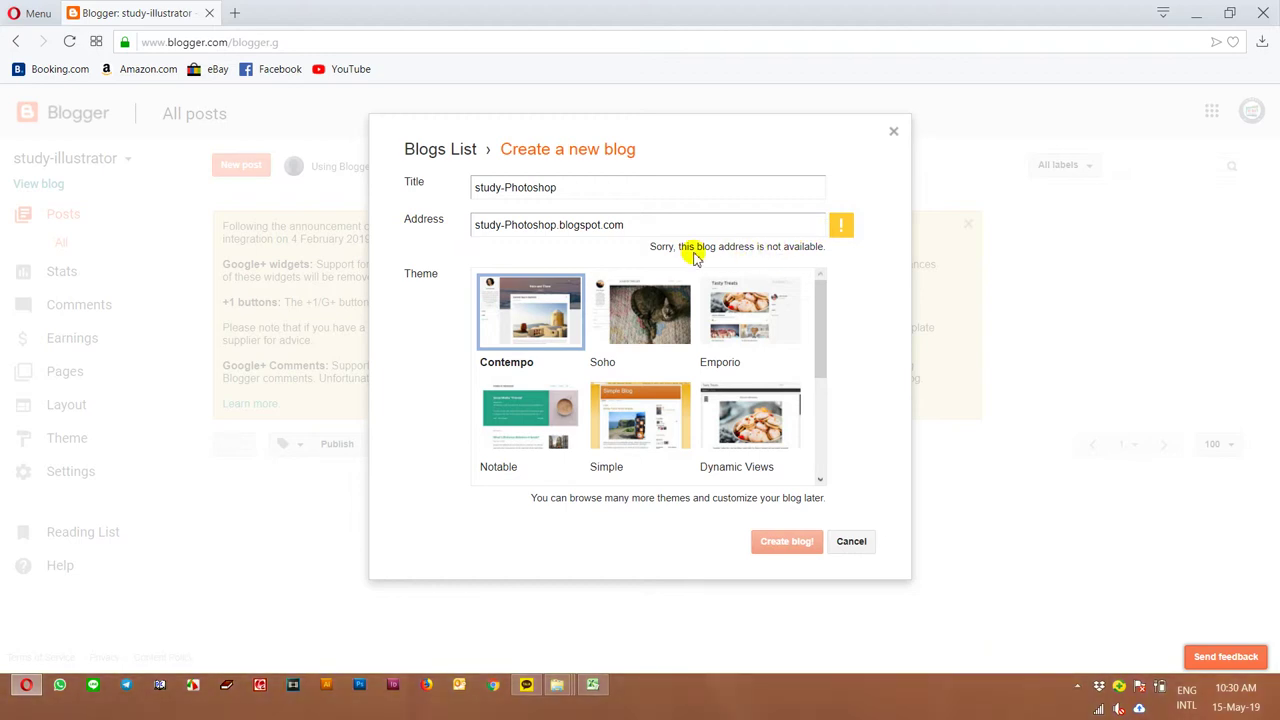
Change the capital P in the blog address to lowercase, making it study-photoshop.blogspot.com.
click(508, 226)
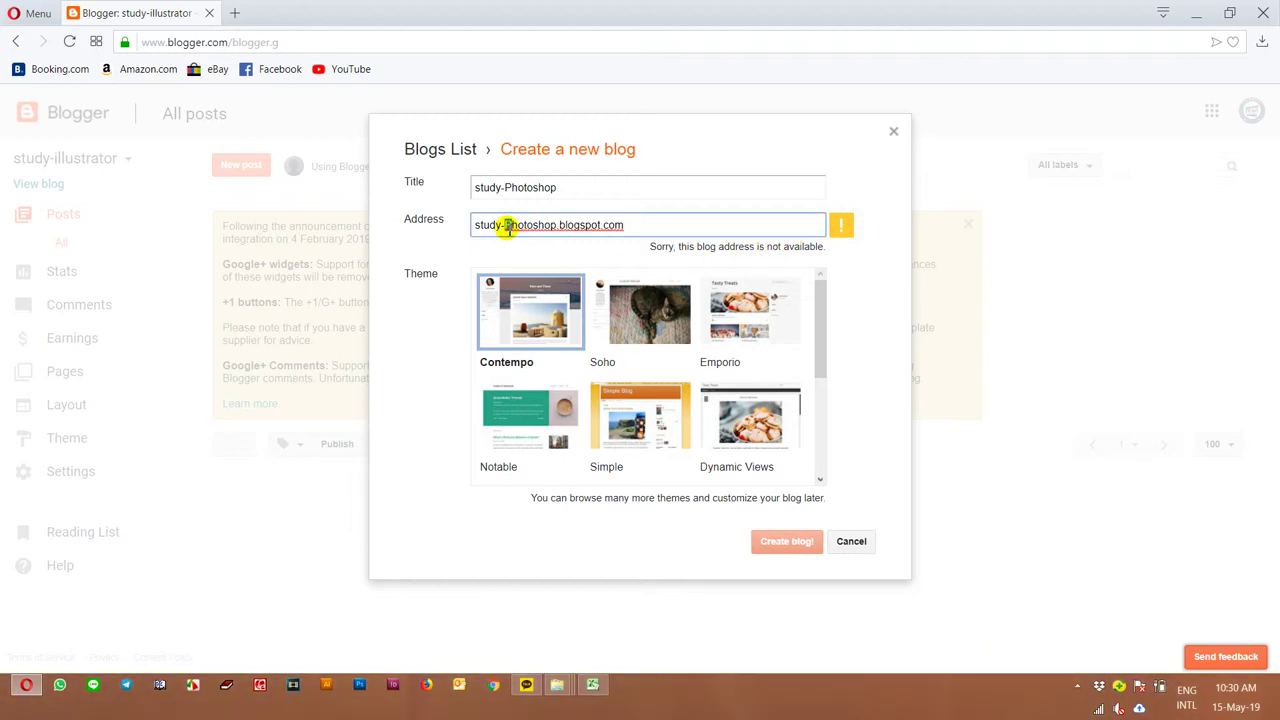
key(BackSpace)
text(p)
click(876, 302)
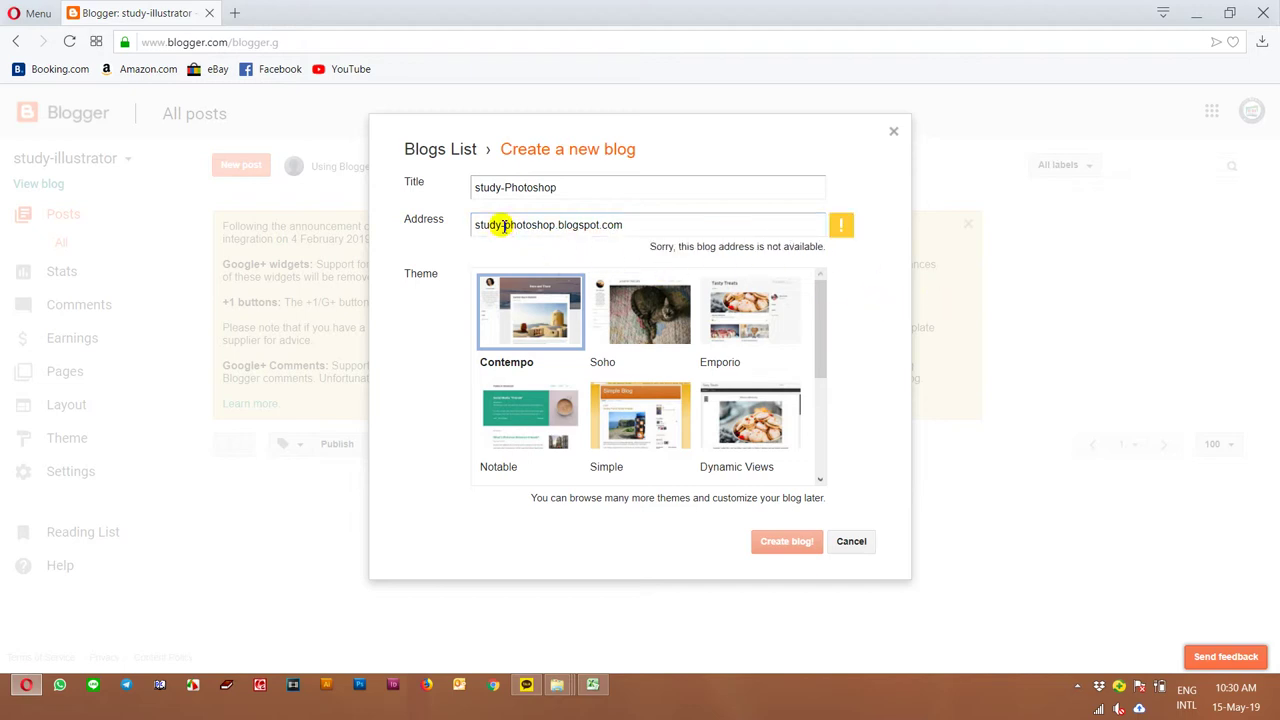
Try the address study-photoshop1.blogspot.com for the new blog, then remove the added 1.
click(557, 225)
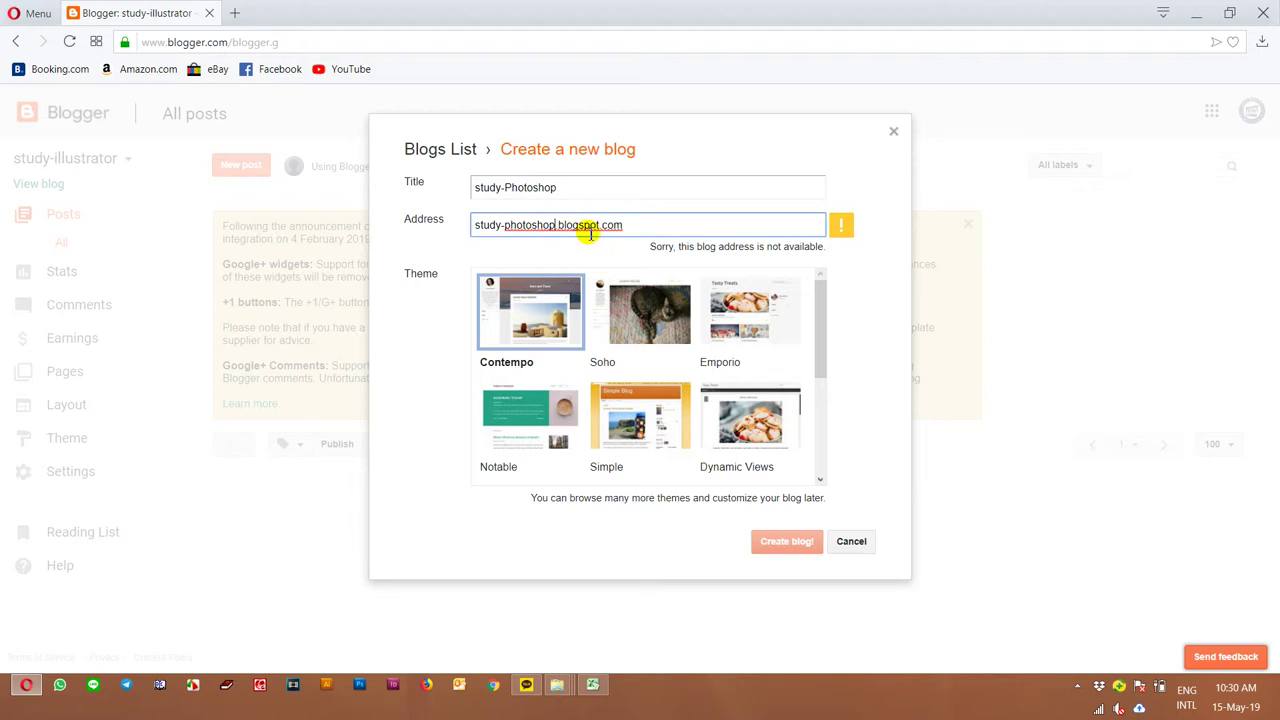
text(1)
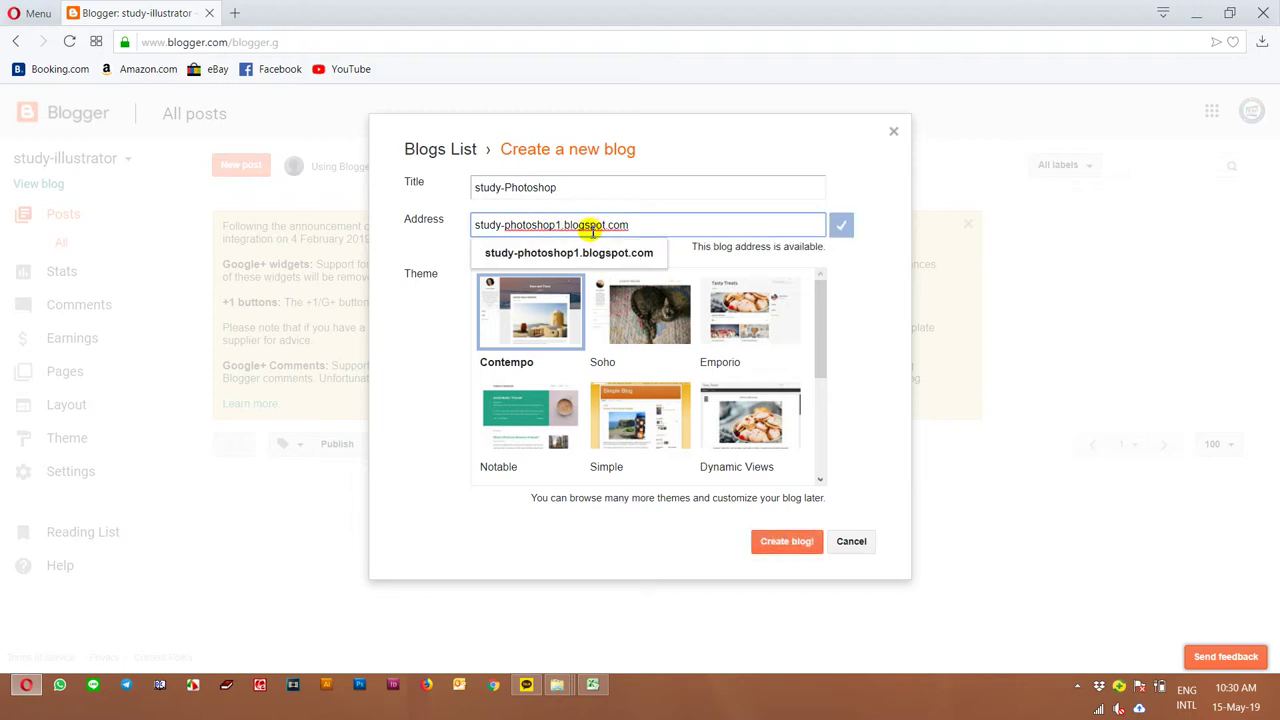
key(BackSpace)
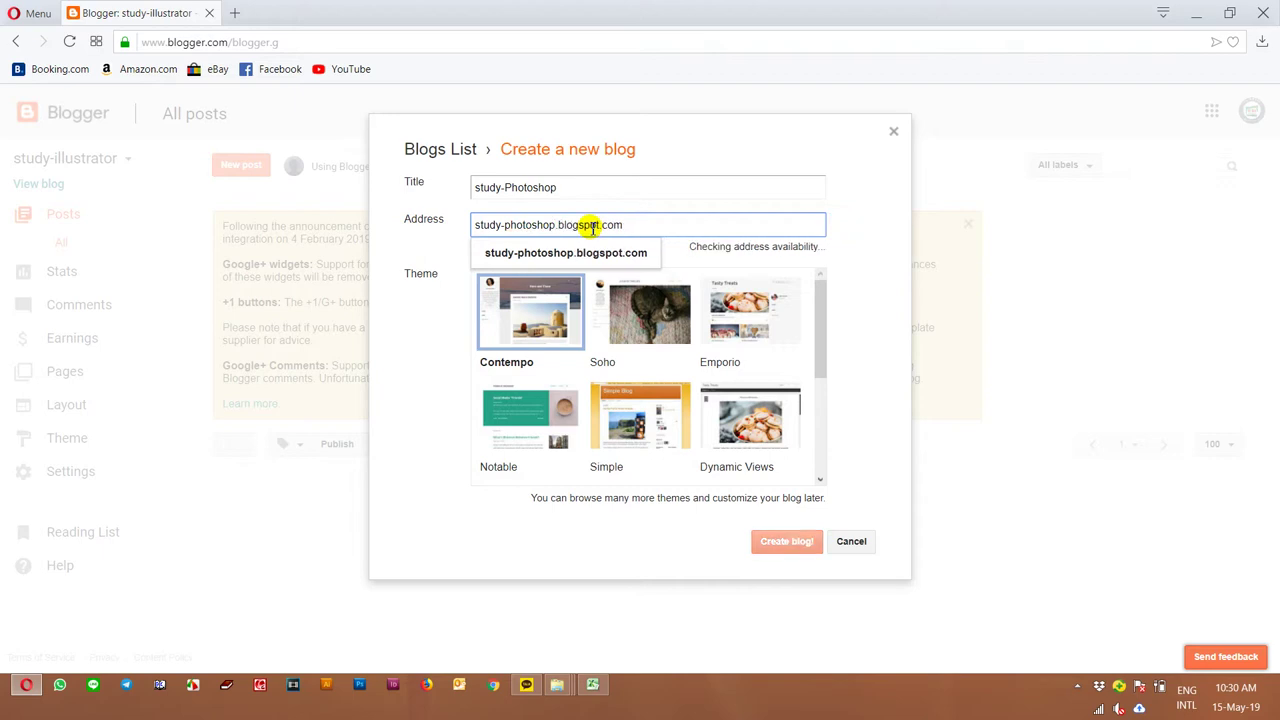
Try the address studyphotoshop.blogspot.com without the hyphen, then put the hyphen back.
click(507, 224)
key(BackSpace)
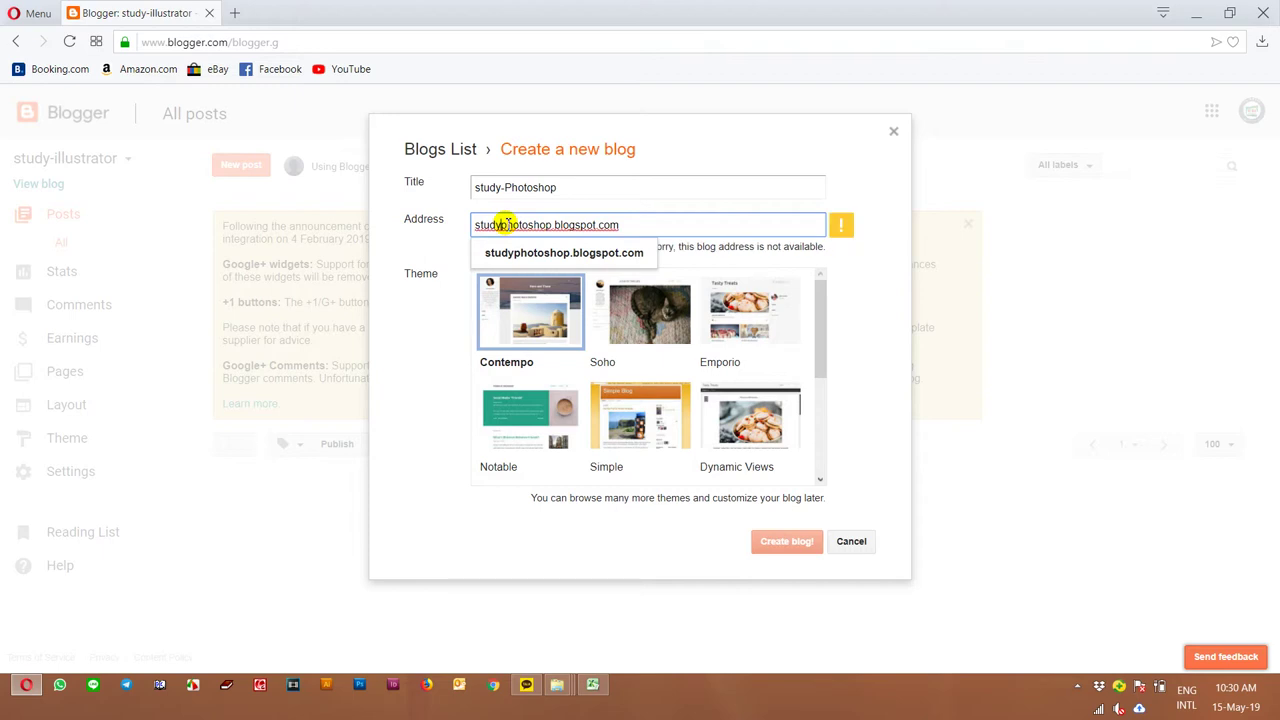
text(-)
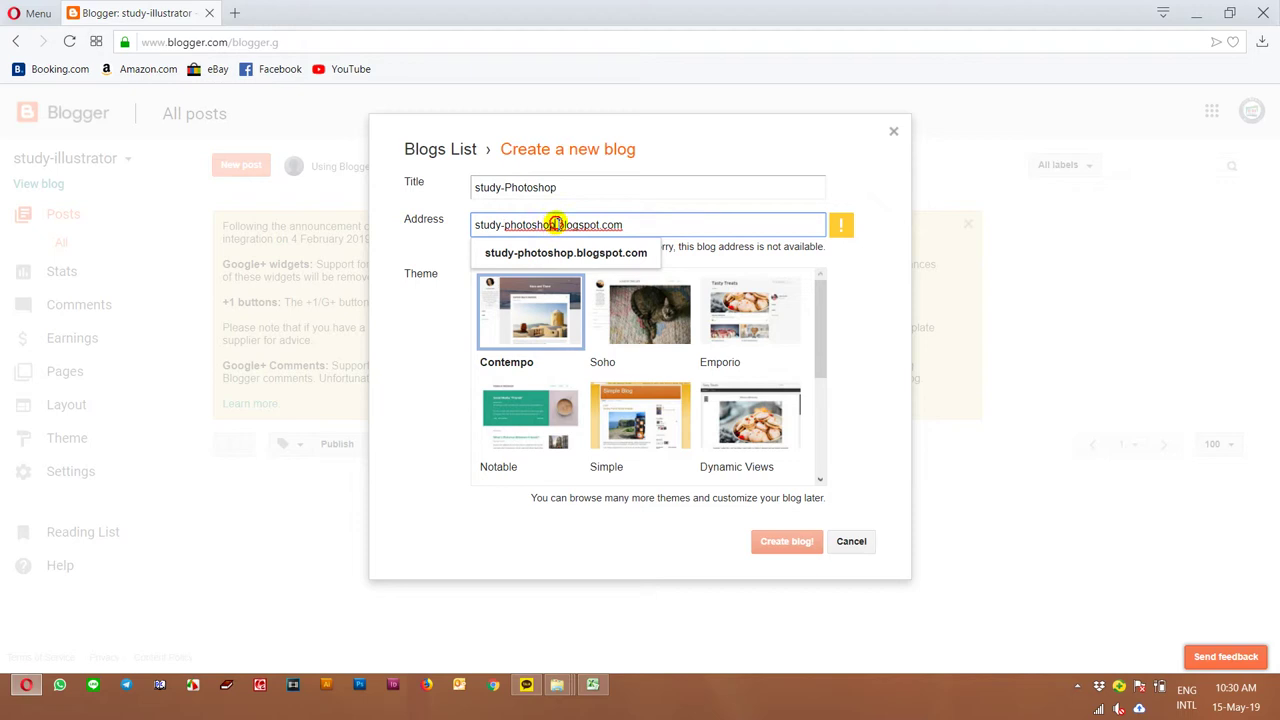
Try the addresses study-photoshoplesson.blogspot.com and study-photoshopdesign.blogspot.com for the new blog, then remove the added word.
text(less)
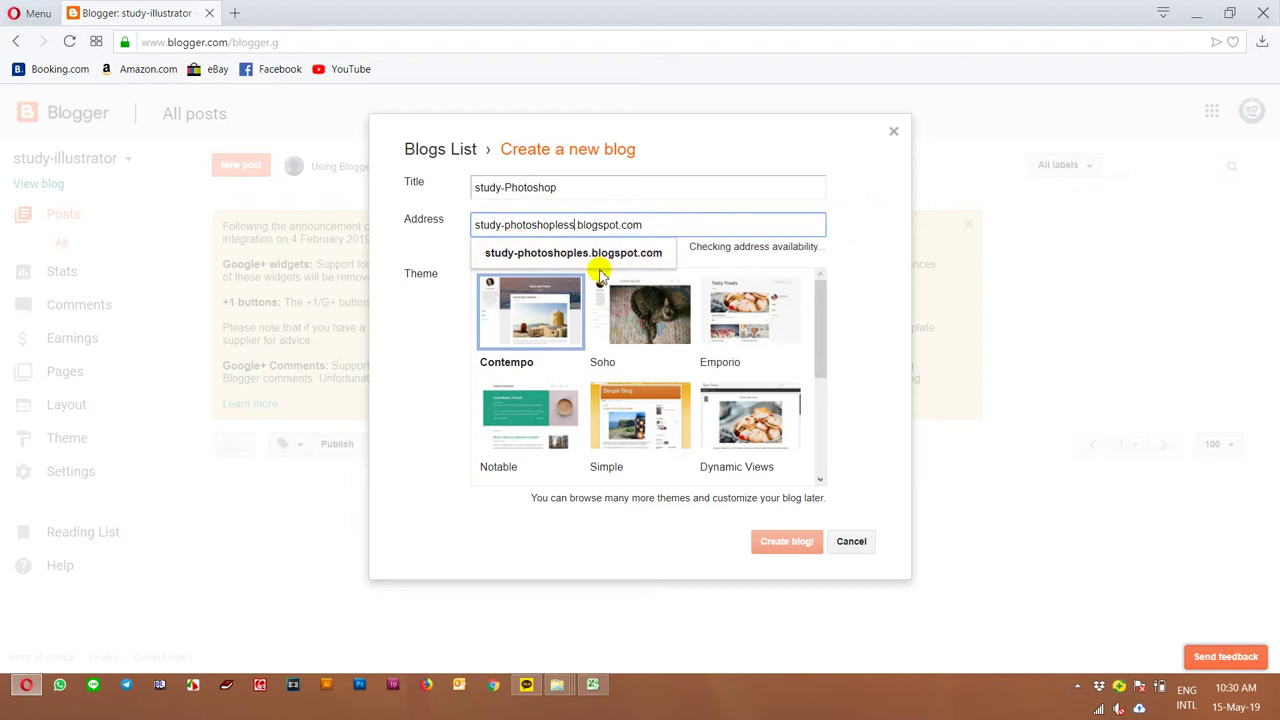
text(on)
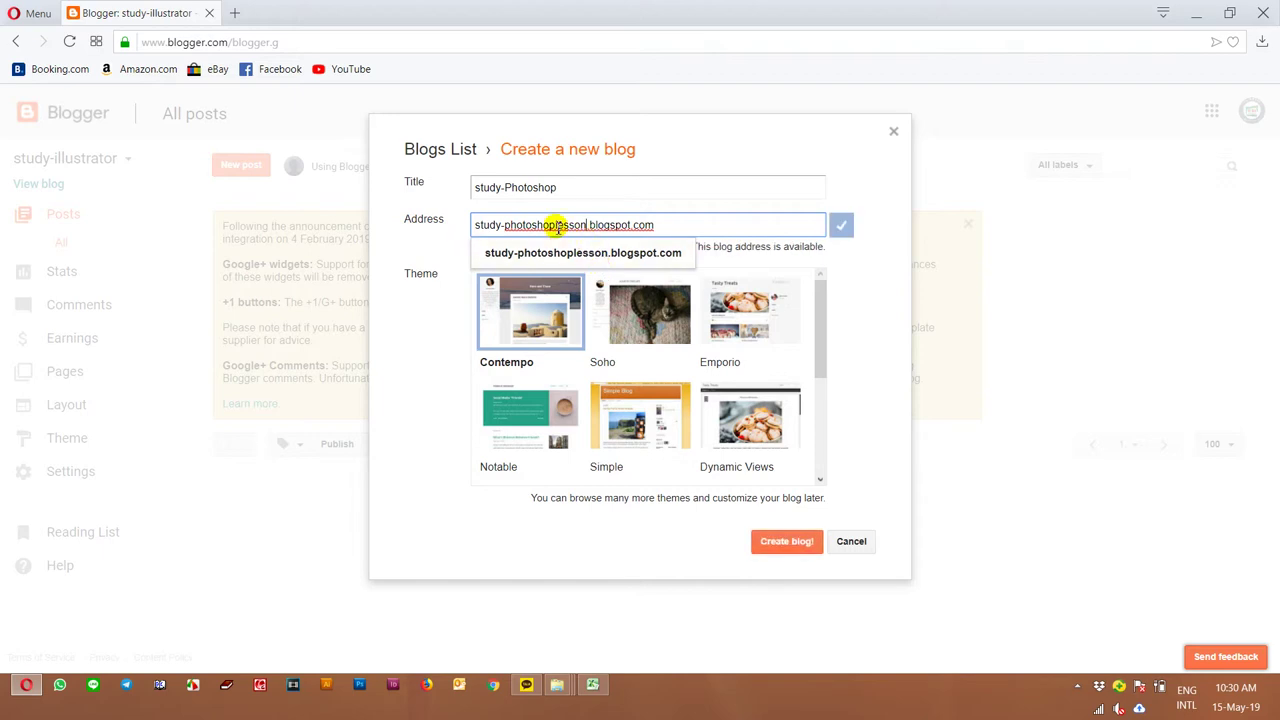
drag(557, 225, 586, 222)
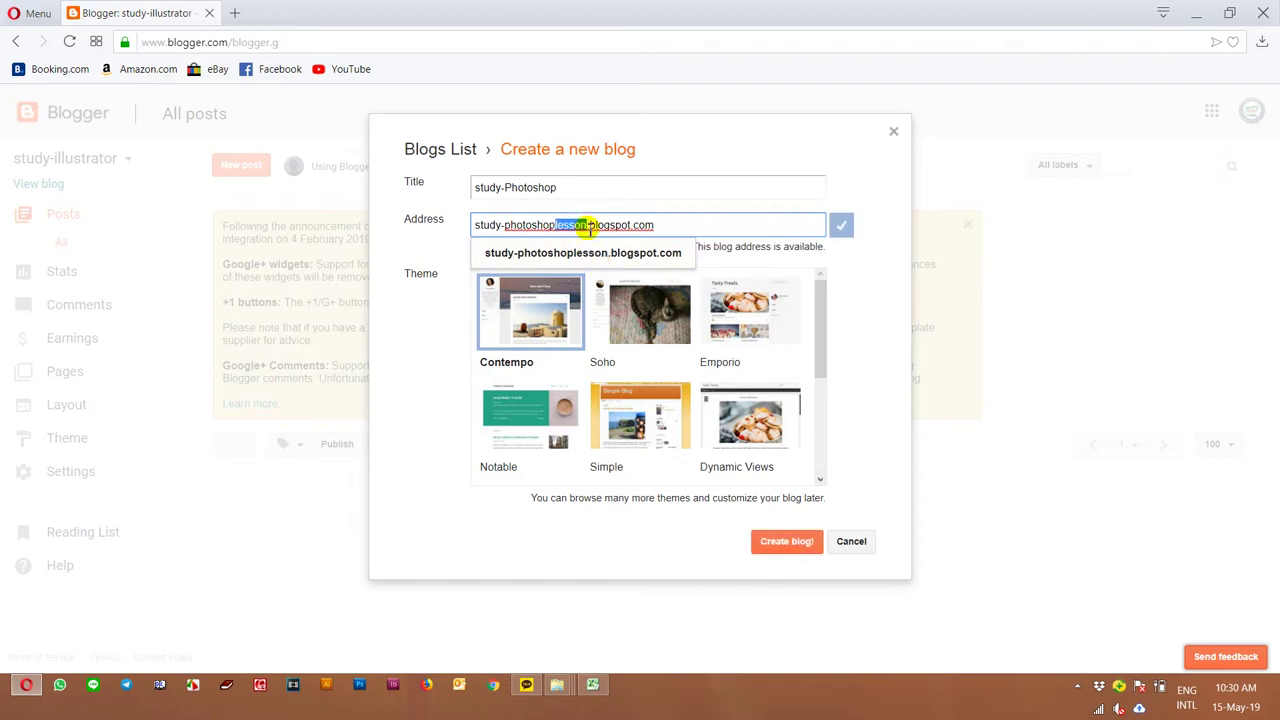
text(design)
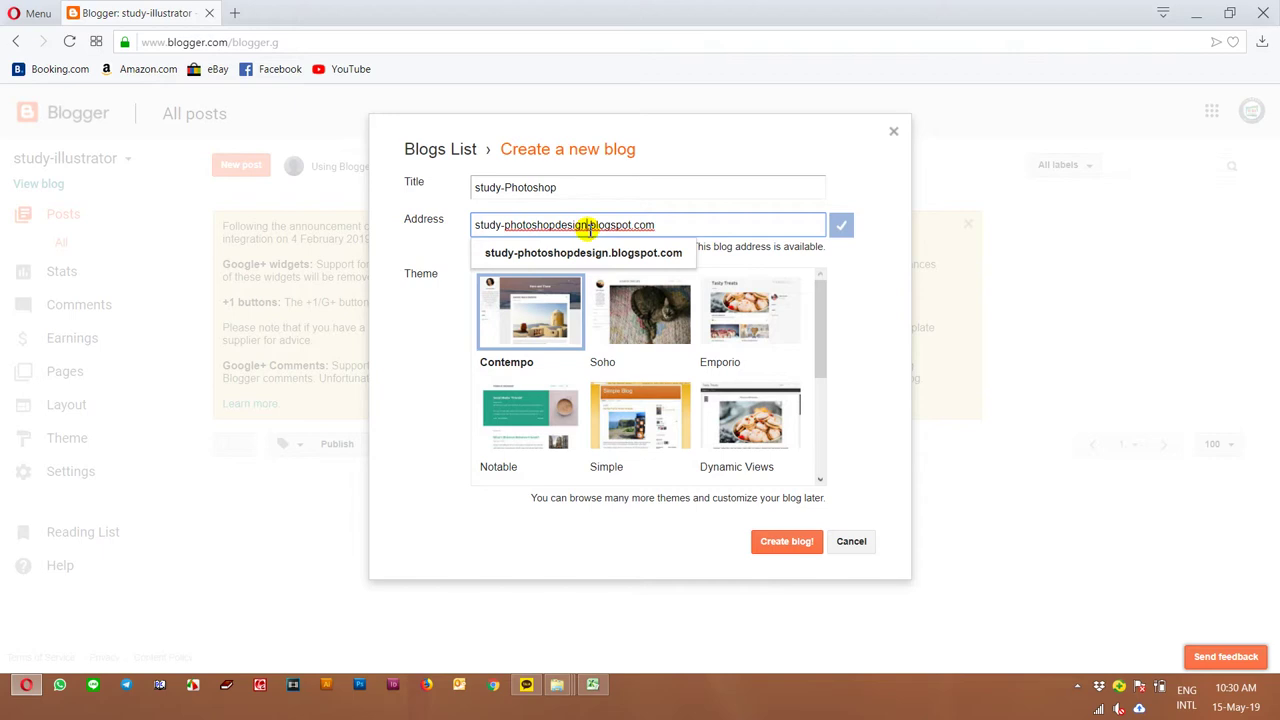
key(BackSpace)
key(BackSpace)
key(BackSpace)
key(BackSpace)
key(BackSpace)
key(BackSpace)
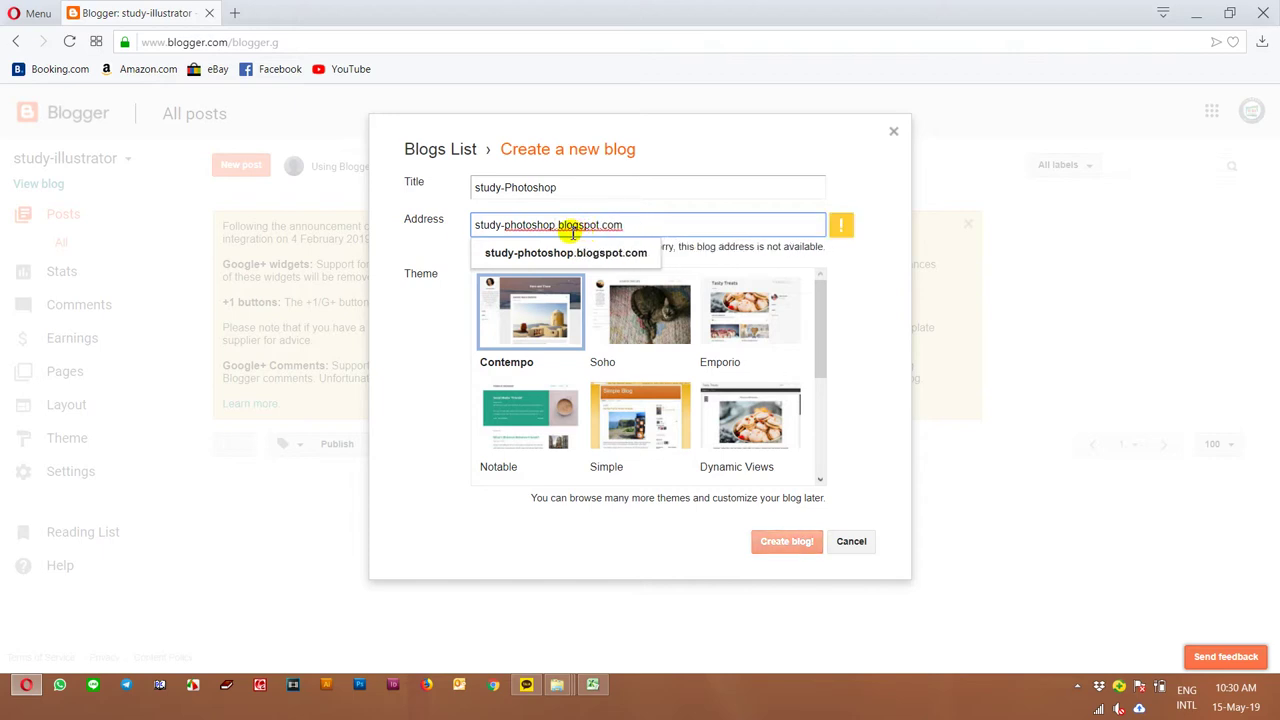
Copy the address study-photoshop.blogspot.com, view that site in a separate browser tab, and close the tab.
drag(651, 224, 420, 234)
key(ctrl+c)
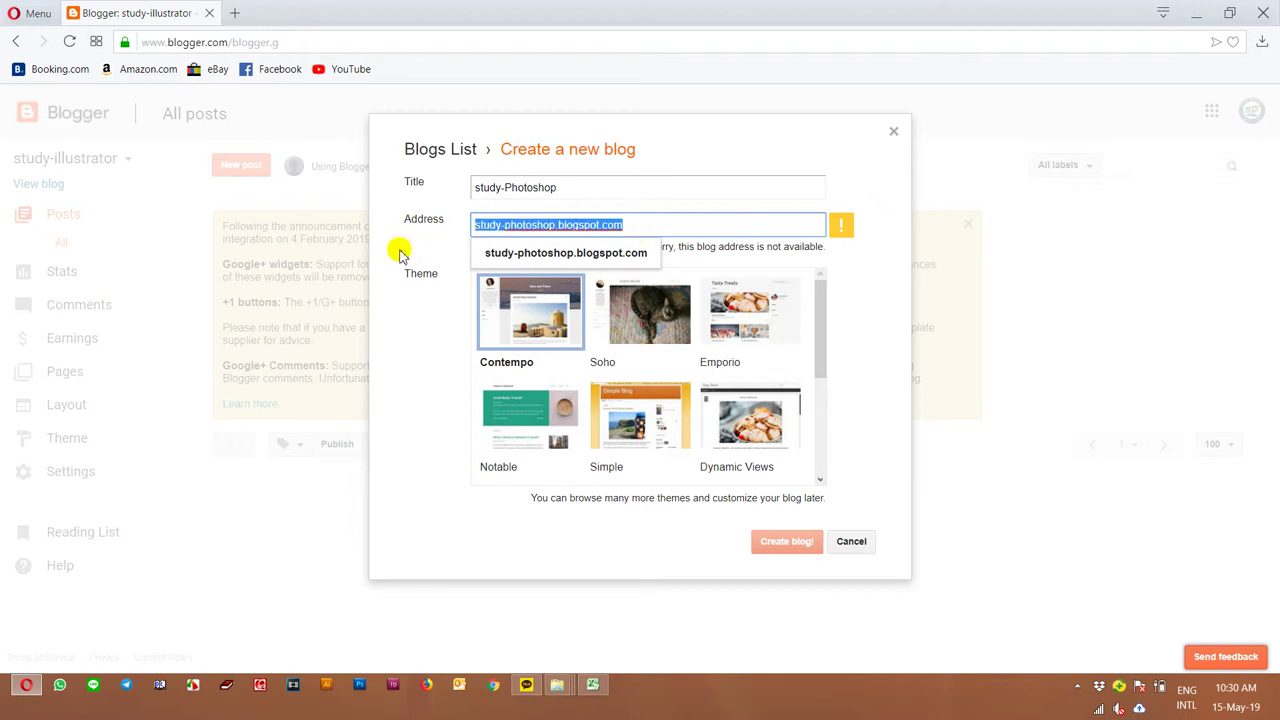
click(231, 14)
key(ctrl+v)
key(Return)
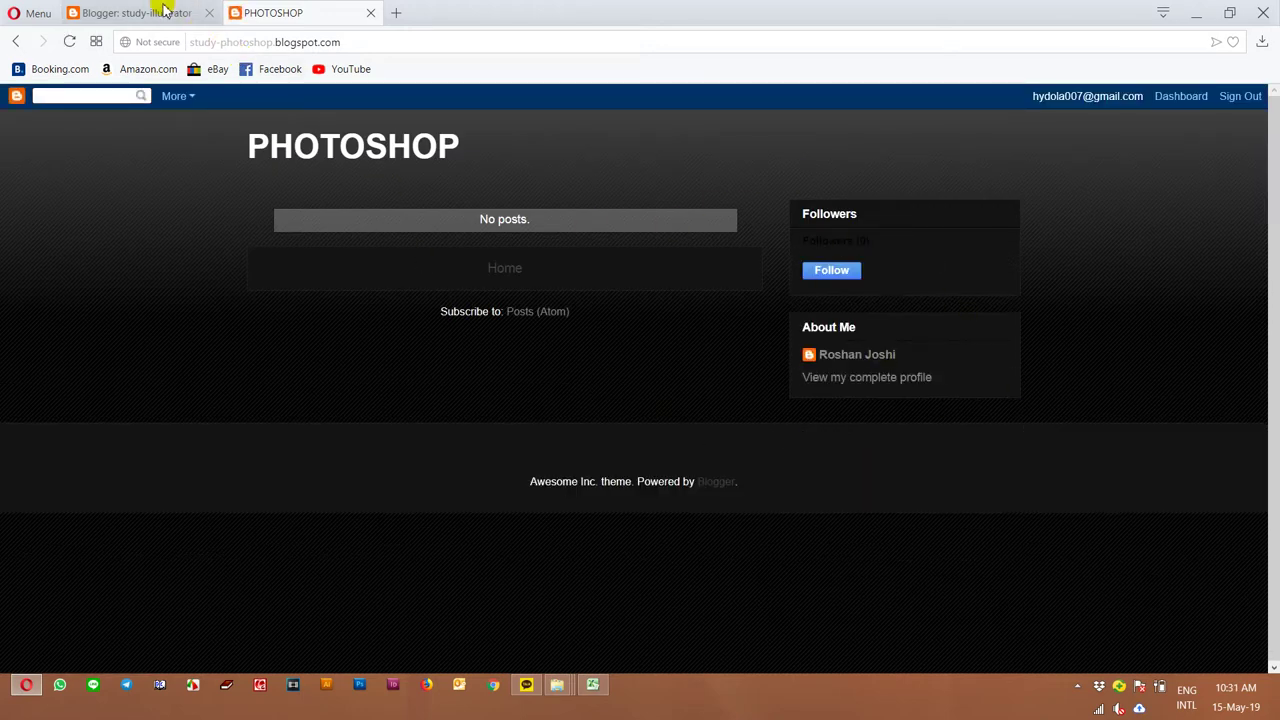
click(369, 13)
click(369, 13)
Try the address study-bestphotoshop.blogspot.com for the new blog, then remove the added word best.
click(560, 225)
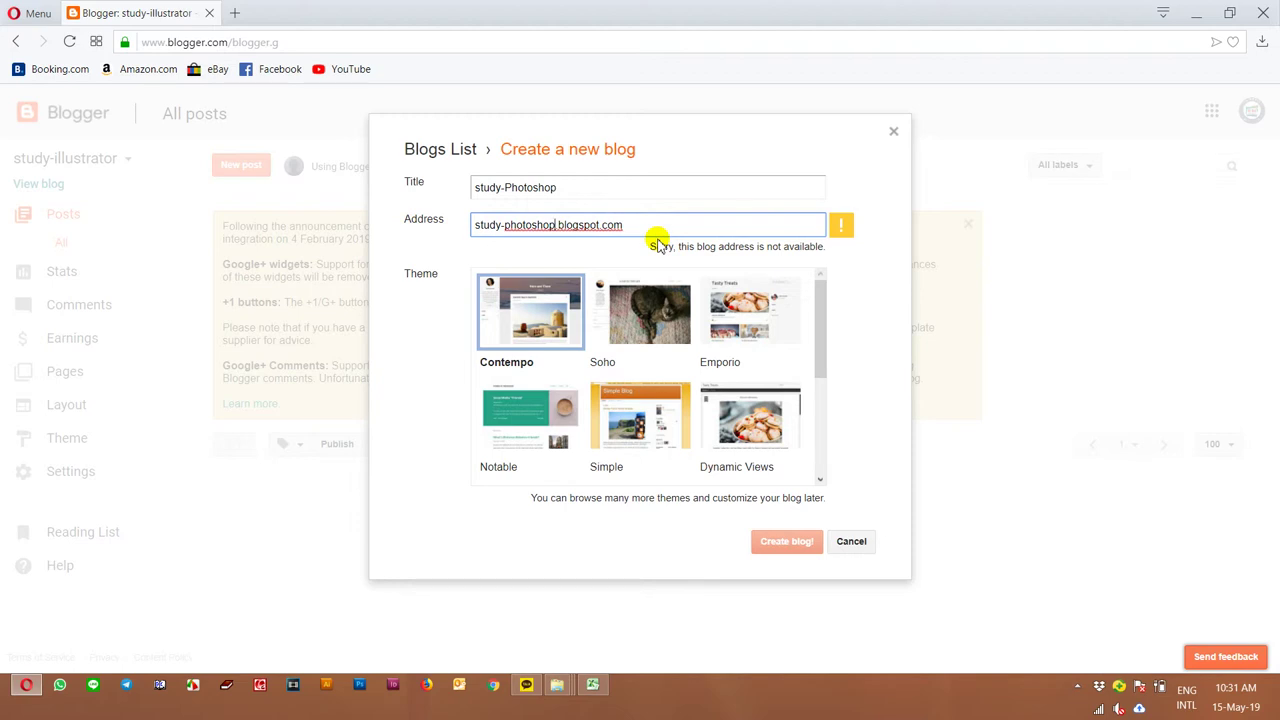
click(505, 224)
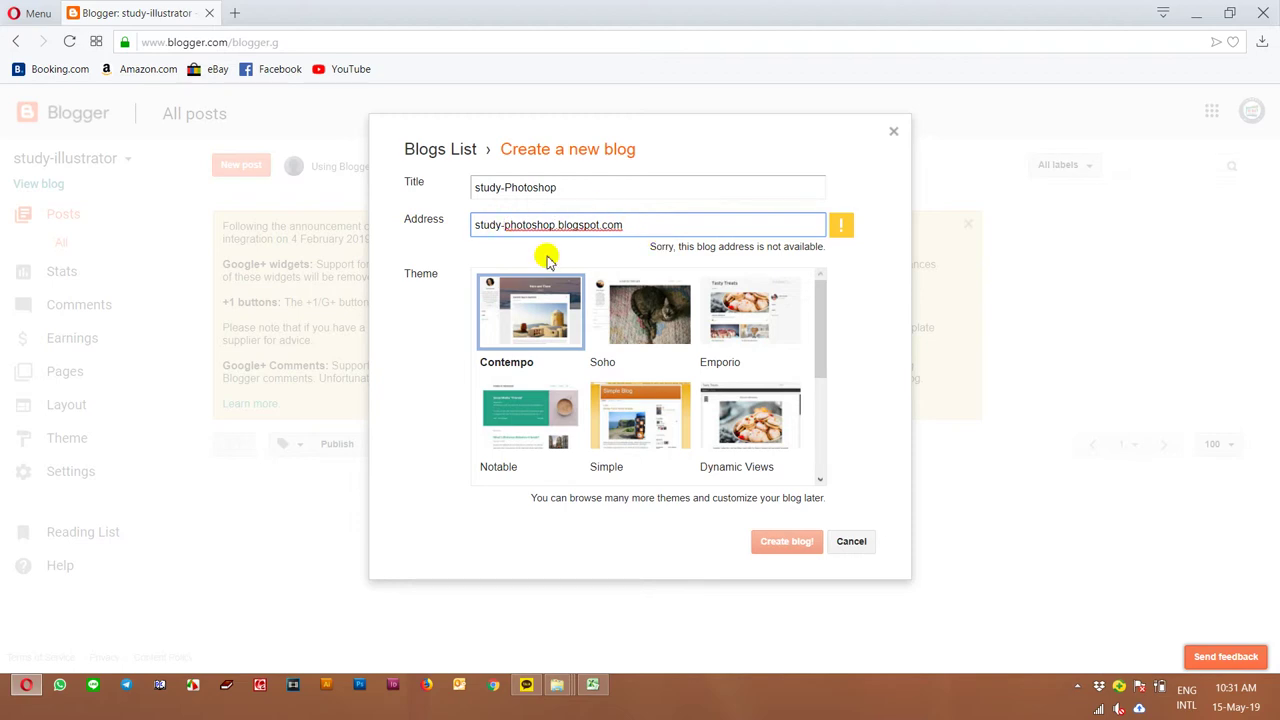
text(best)
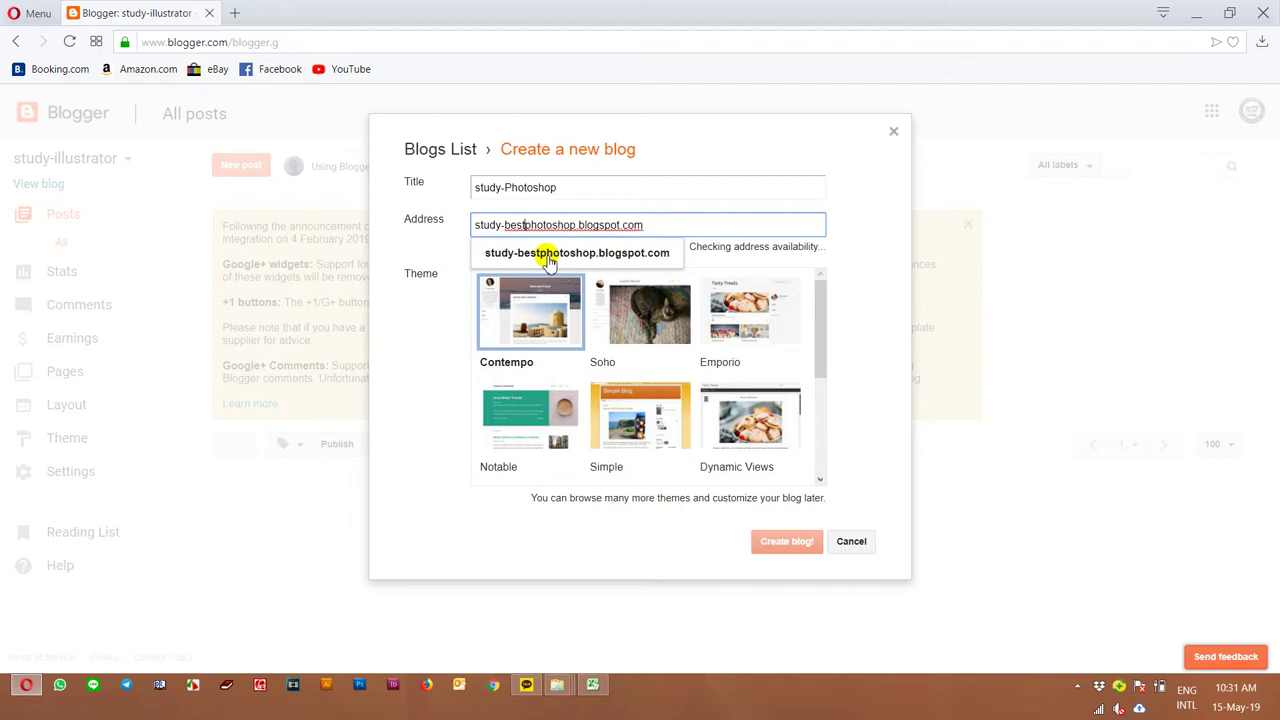
key(BackSpace)
key(BackSpace)
key(BackSpace)
key(BackSpace)
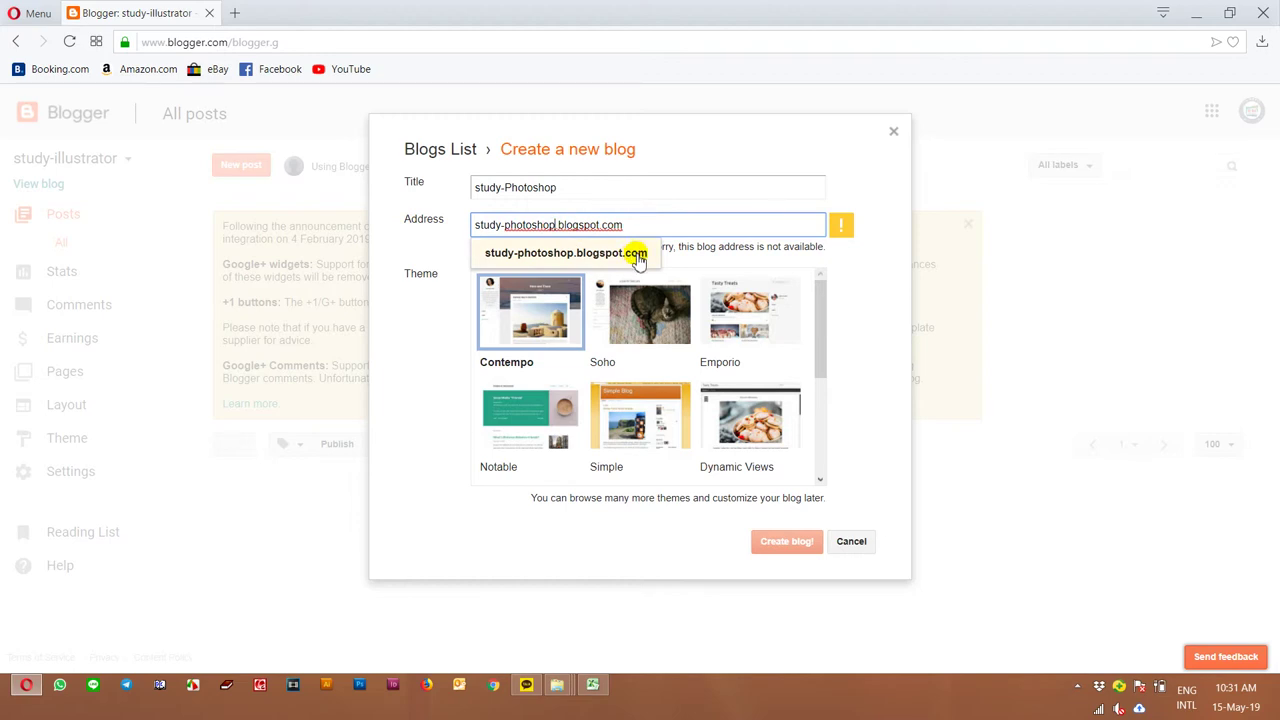
Try the address study-photoshop-lesson.blogspot.com for the new blog, then remove the word lesson.
text(lesson)
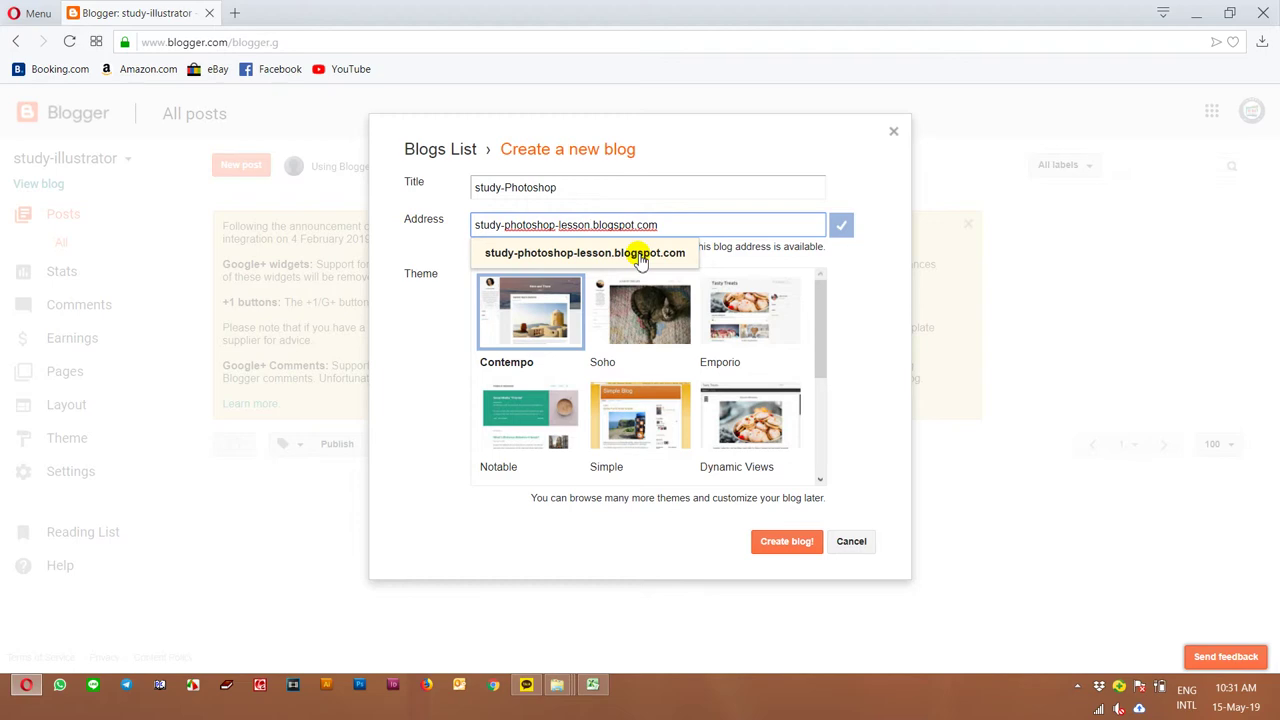
drag(673, 224, 496, 224)
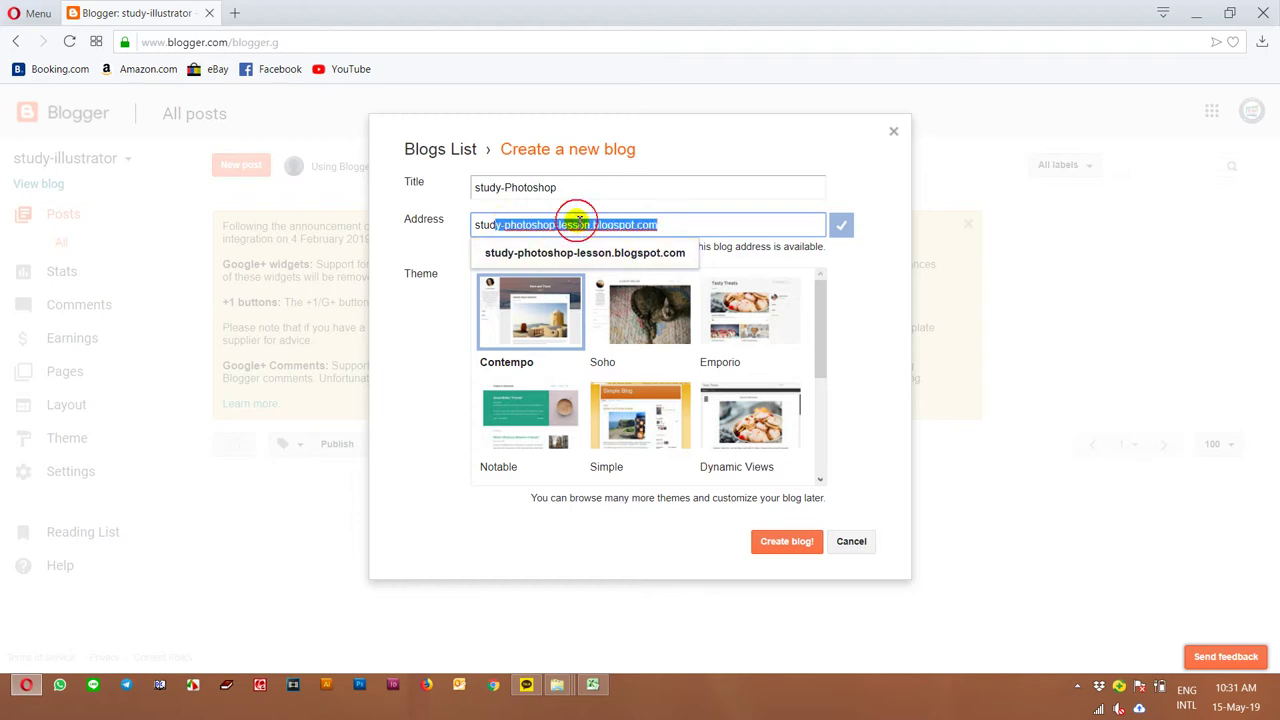
click(592, 226)
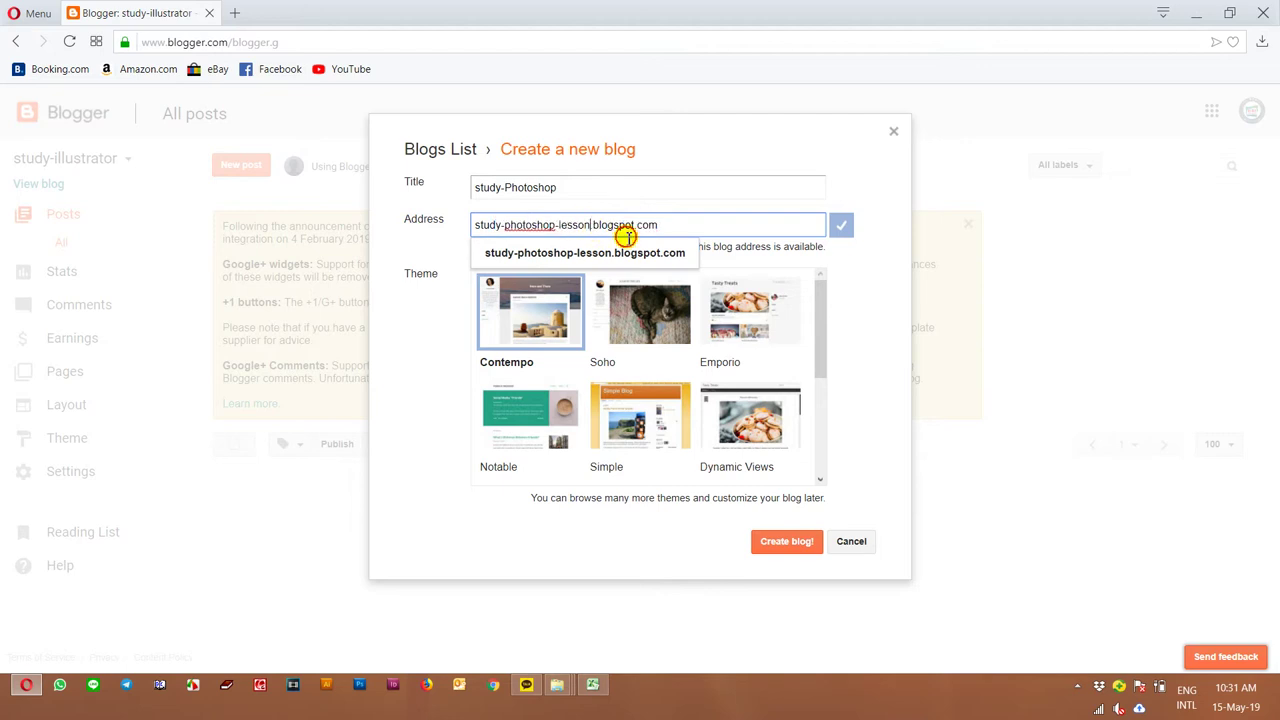
key(BackSpace)
key(BackSpace)
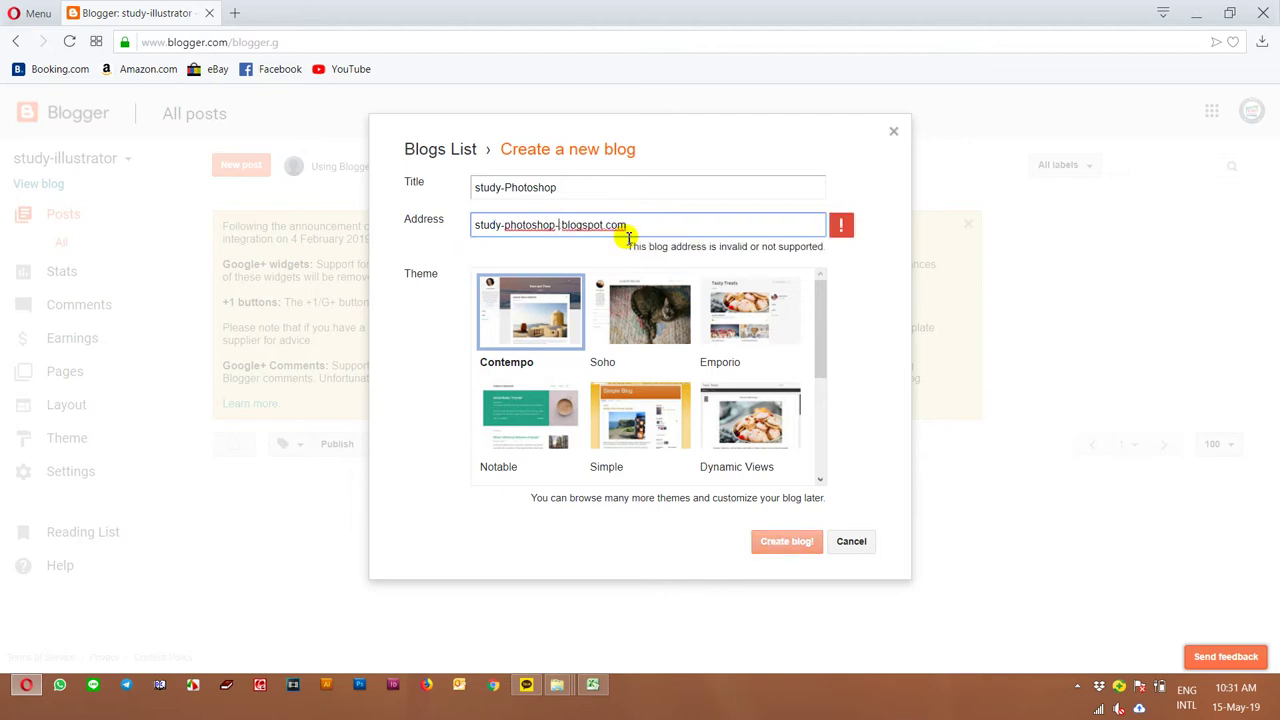
Set the blog address to study-photoshopcs.blogspot.com and copy the full address.
key(BackSpace)
text(cs)
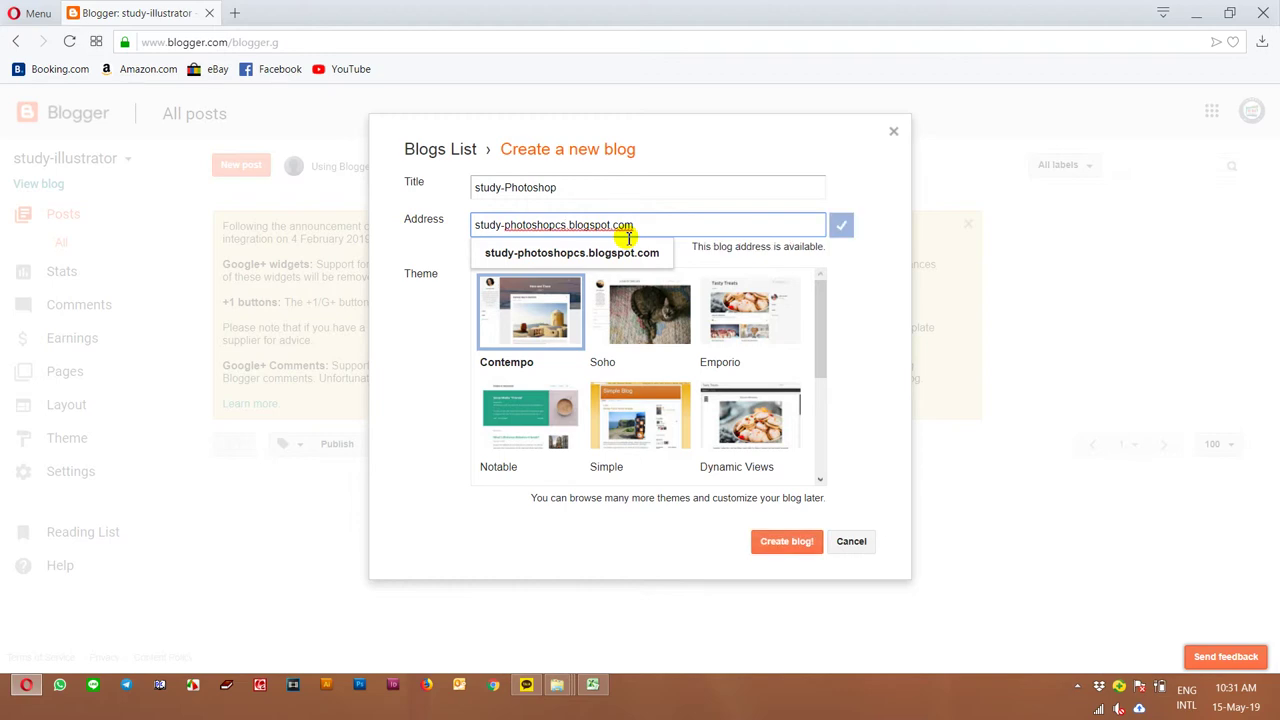
text(5)
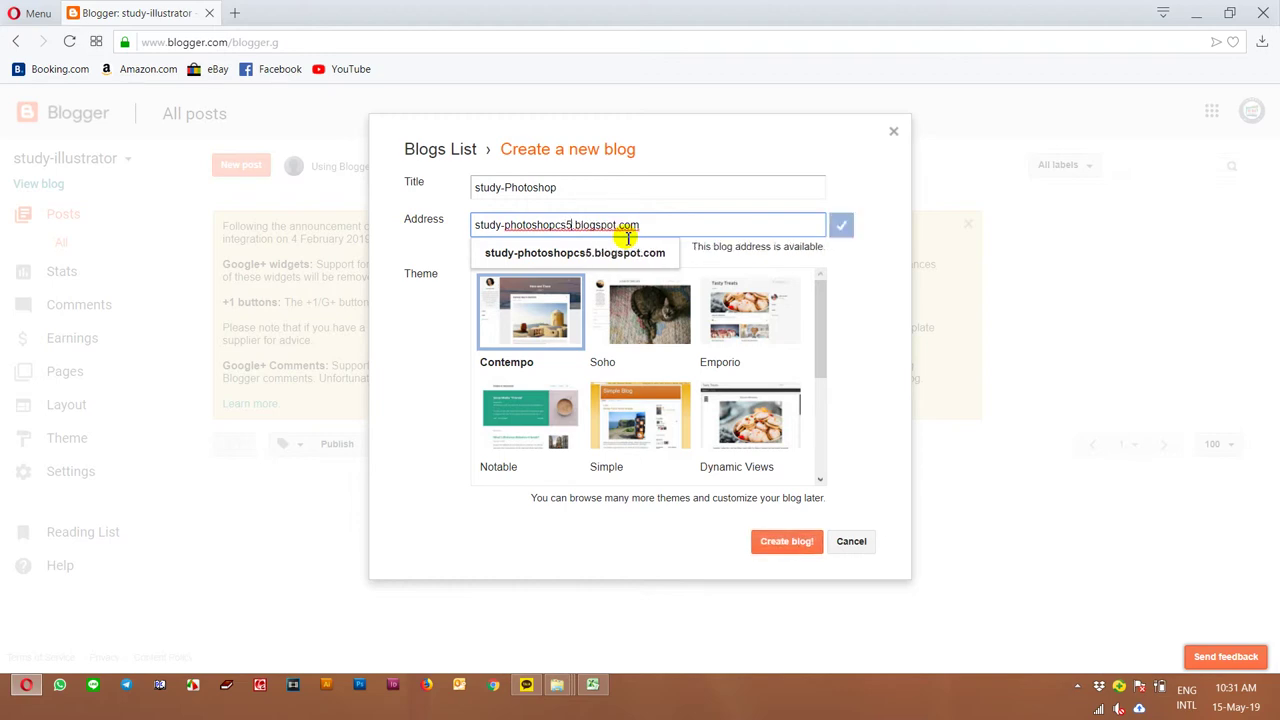
key(BackSpace)
drag(640, 223, 437, 224)
key(ctrl+c)
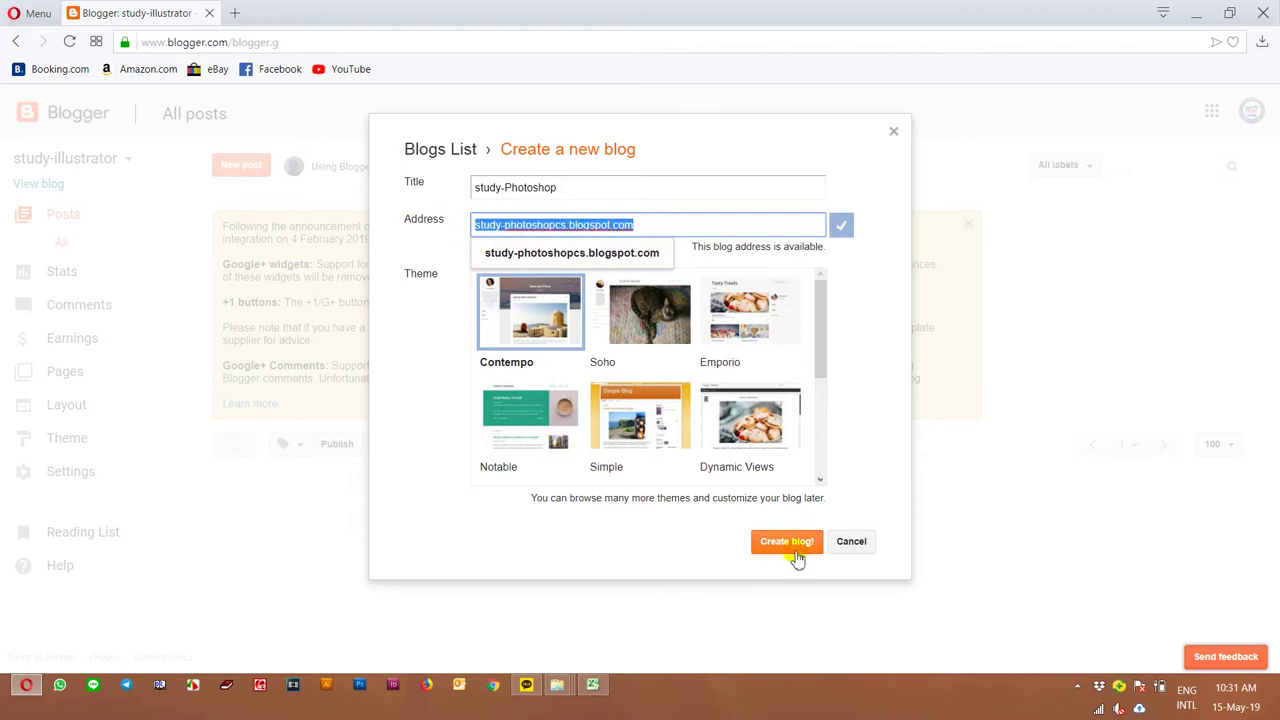
Choose the Dynamic Views theme and create the study-Photoshop blog.
click(733, 328)
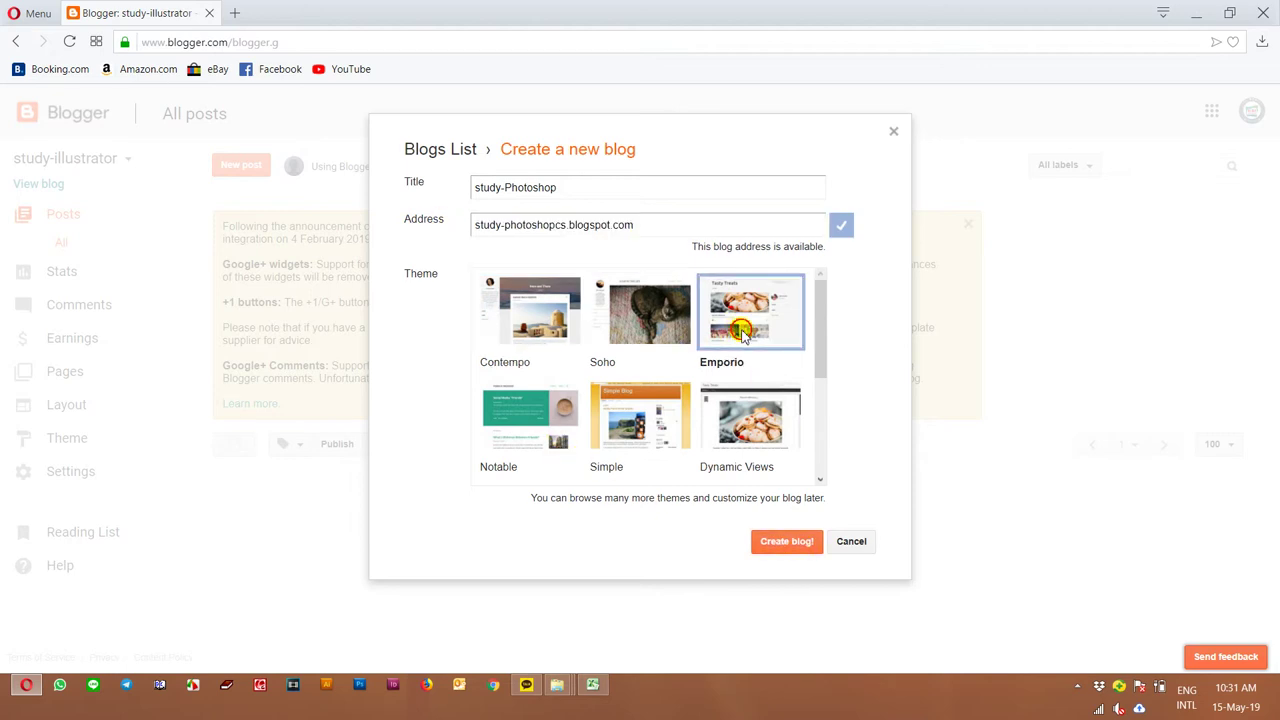
click(655, 412)
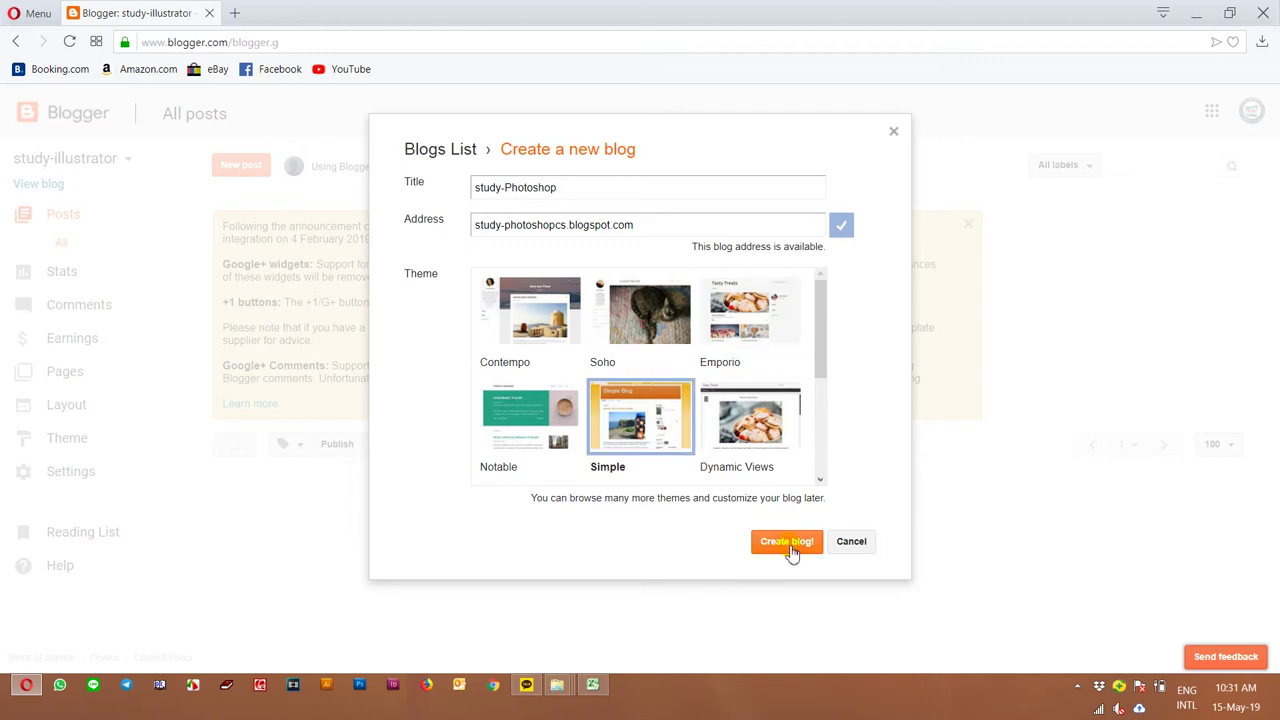
click(765, 447)
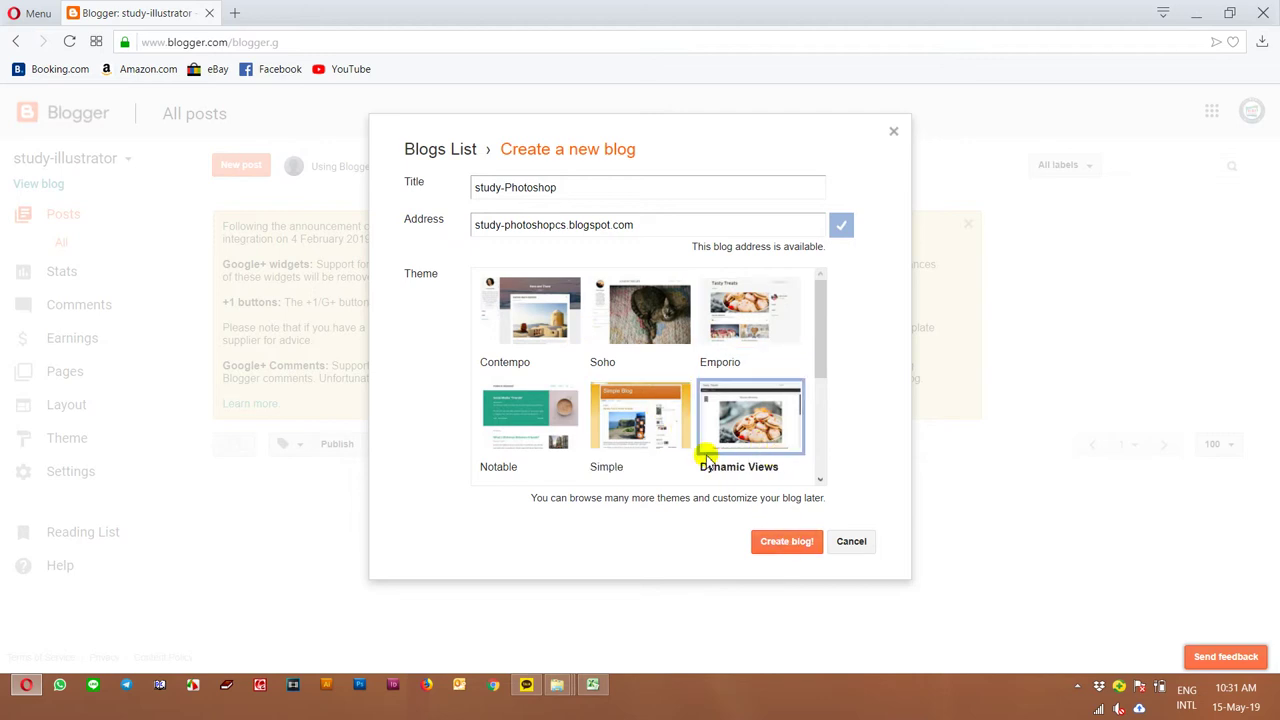
click(806, 542)
Switch to Excel, replace the name in cell D5 with study-photoshopcs.blogspot.com, and fit column D to its contents.
click(593, 684)
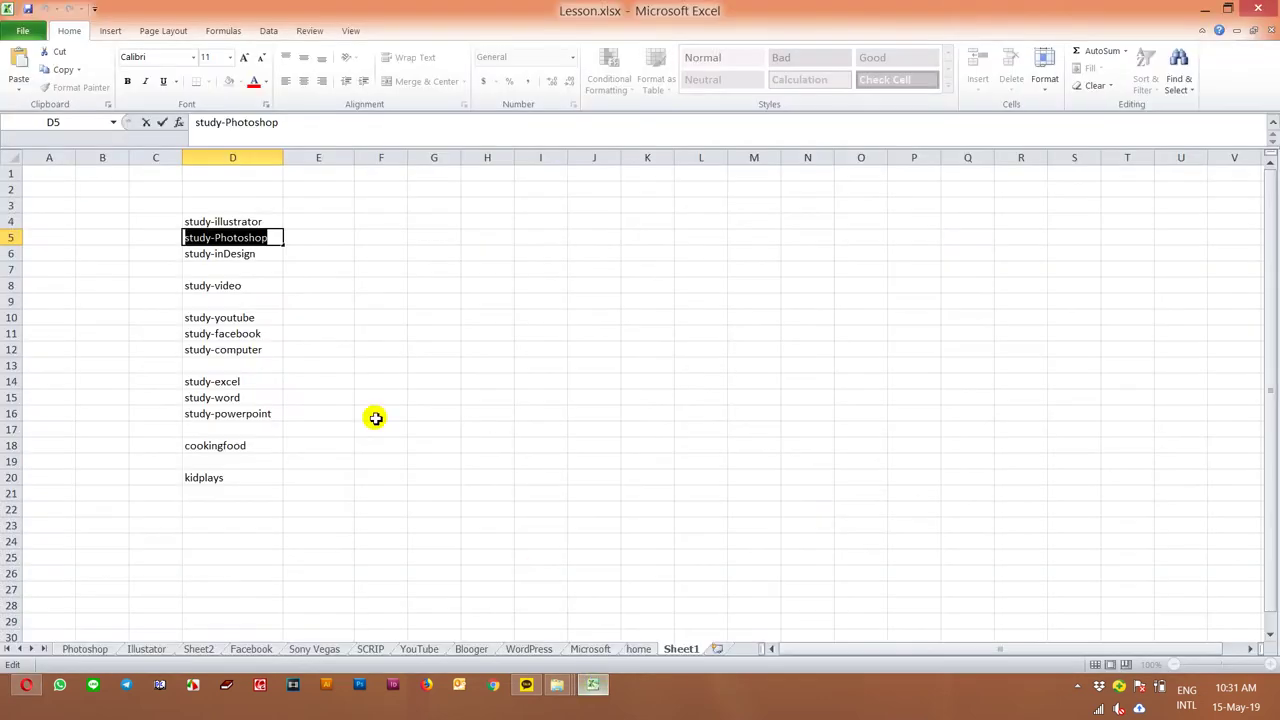
key(ctrl+v)
click(379, 298)
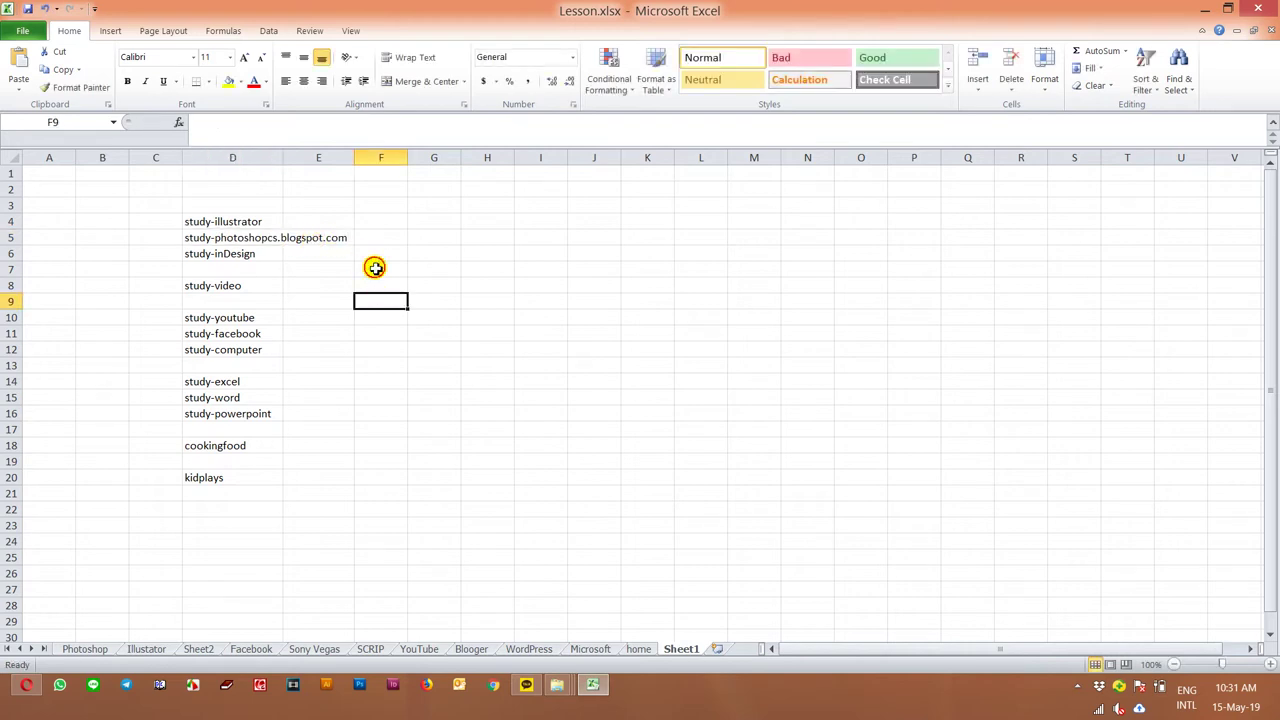
double_click(284, 157)
Copy the text study-inDesign from cell D6.
click(266, 221)
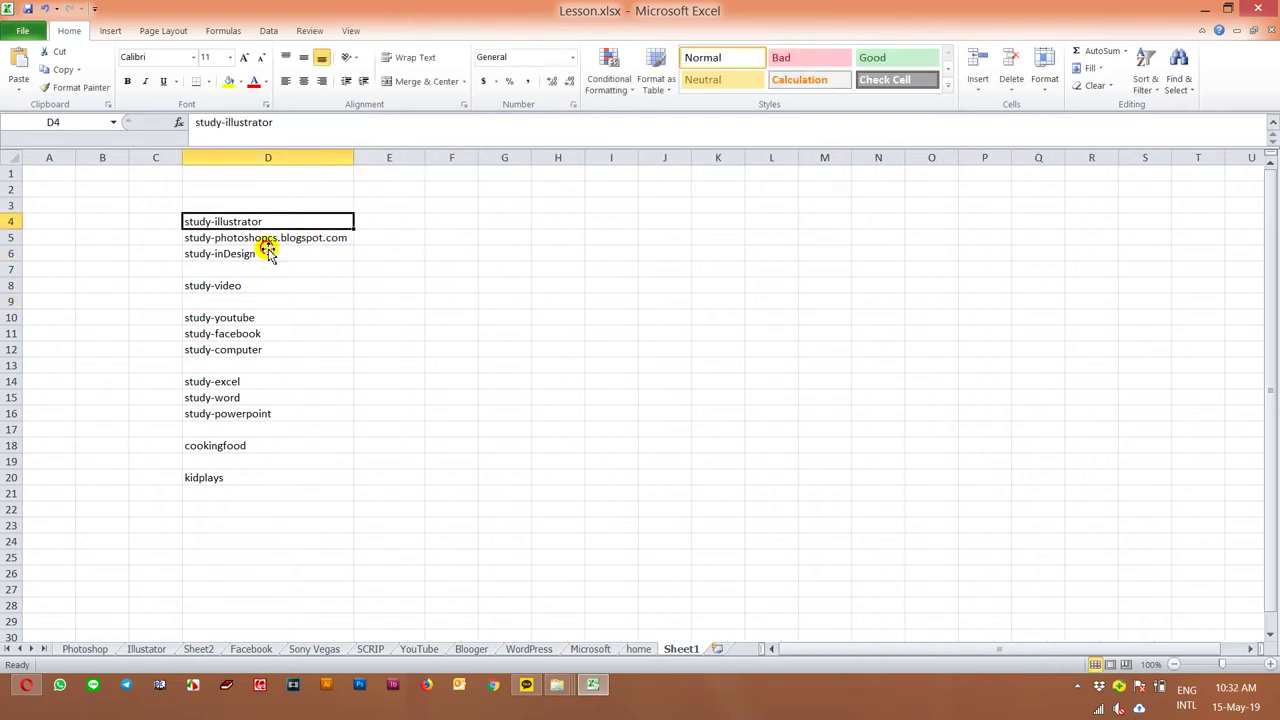
double_click(271, 253)
drag(271, 253, 57, 243)
key(ctrl+c)
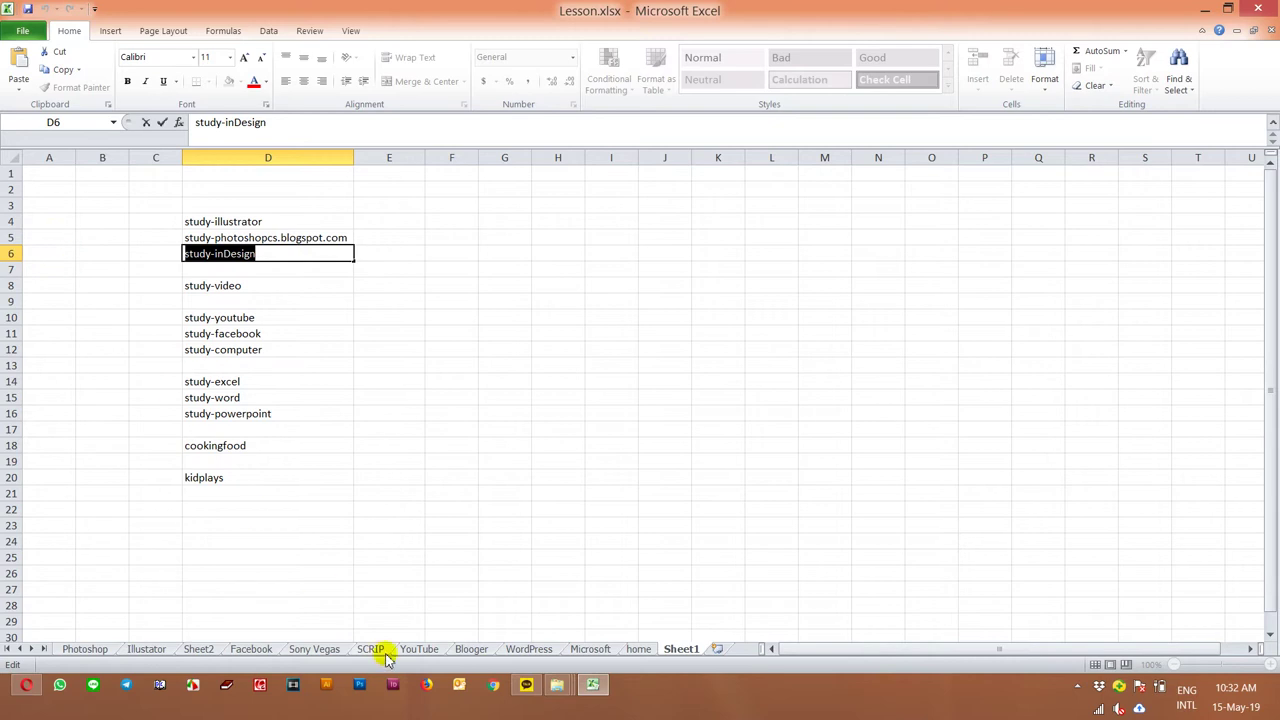
Switch to Blogger and start another new blog with title study-inDesign and address study-inDesign.blogspot.com.
click(27, 687)
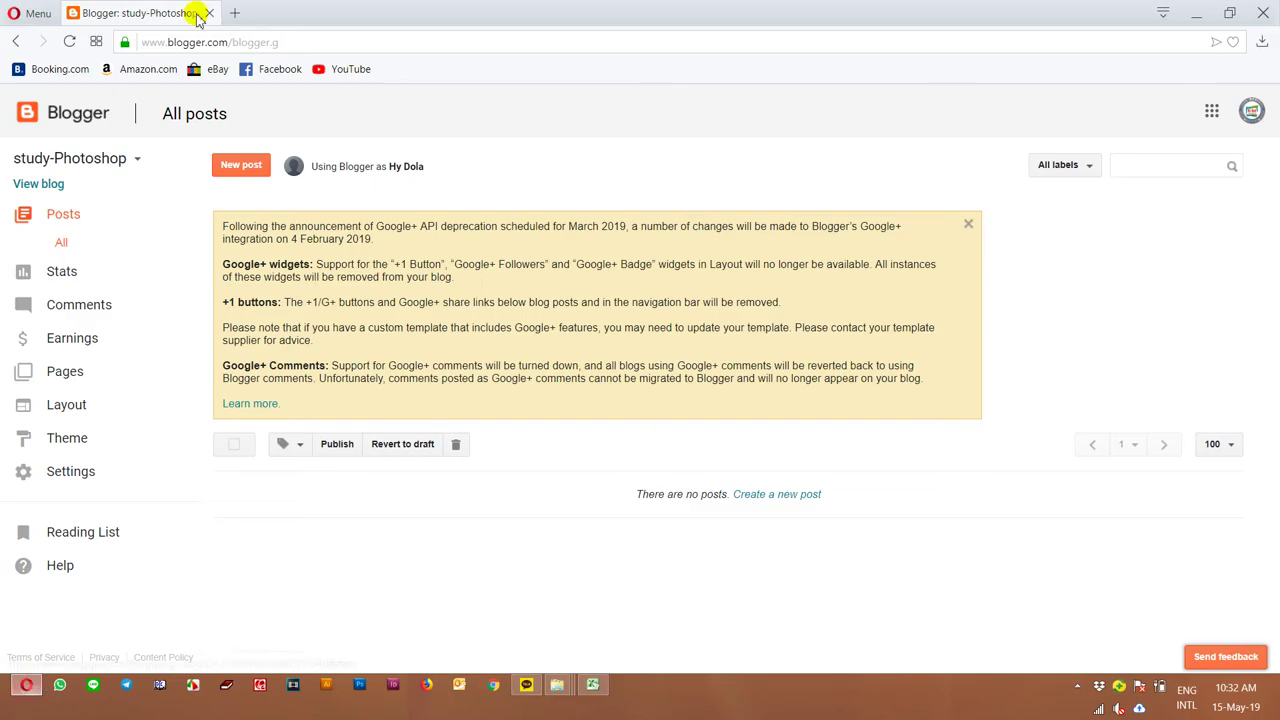
click(135, 162)
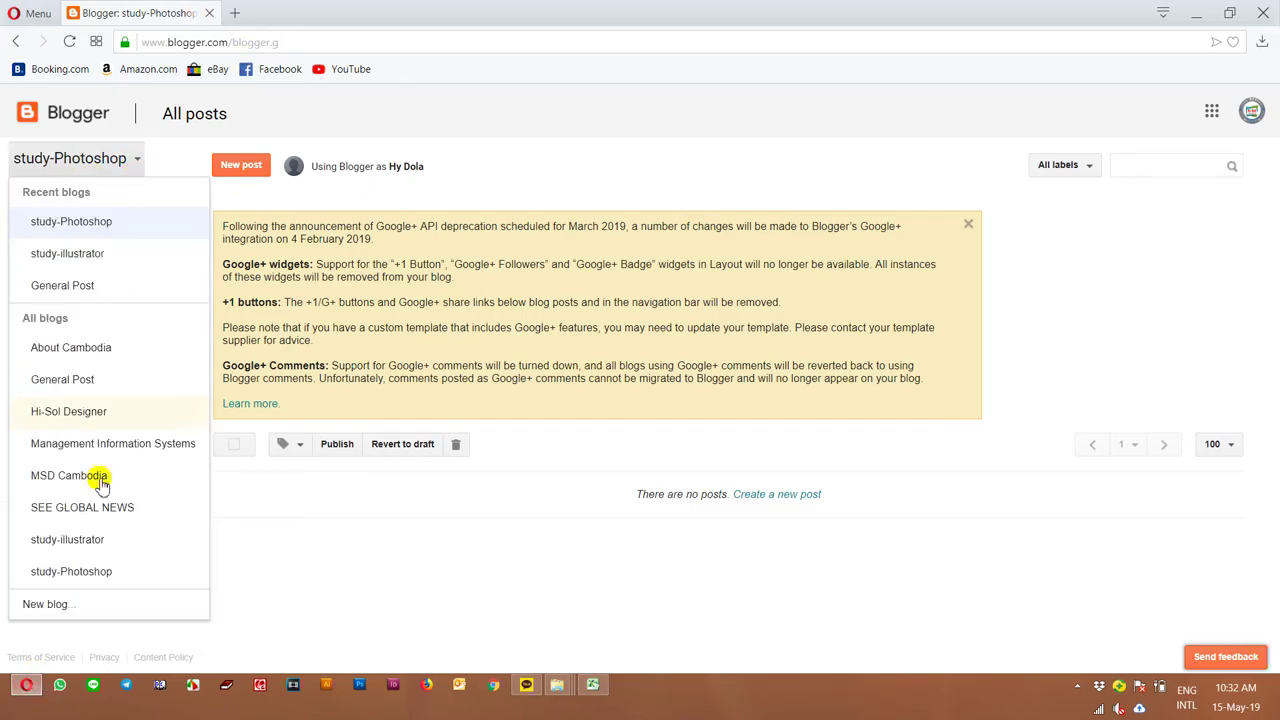
click(50, 604)
click(576, 192)
key(ctrl+v)
click(566, 228)
key(ctrl+v)
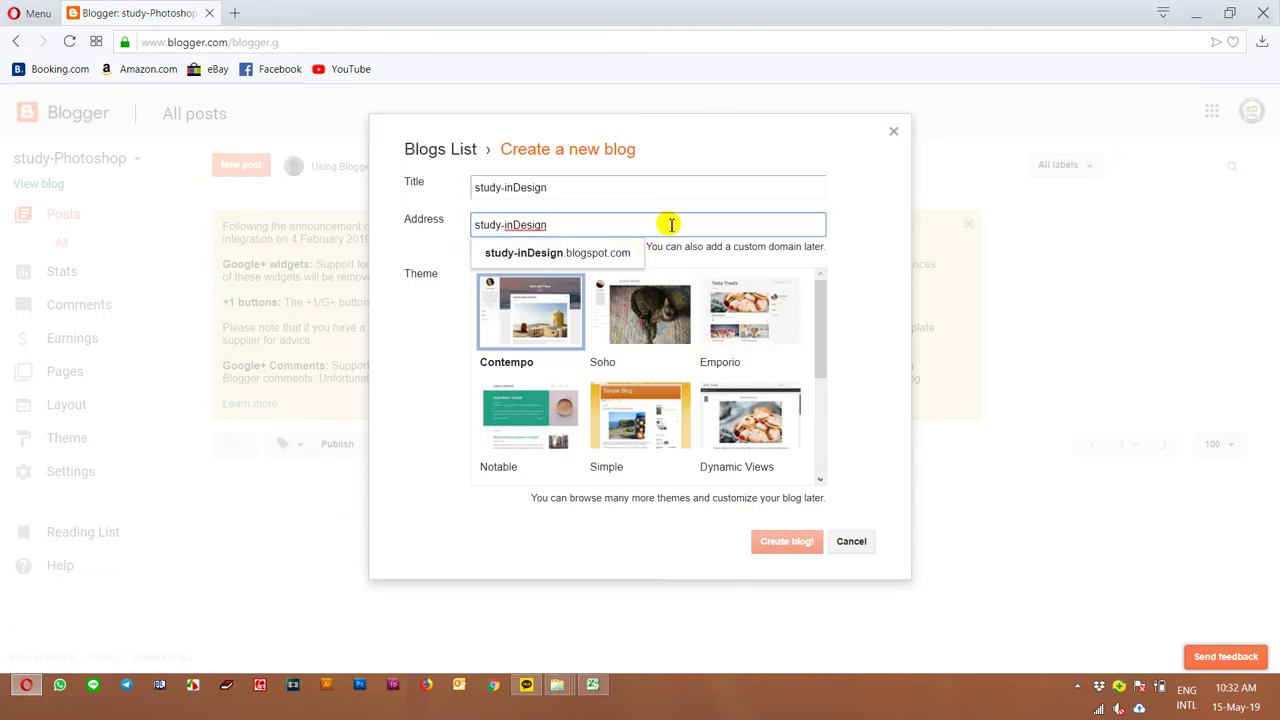
click(860, 250)
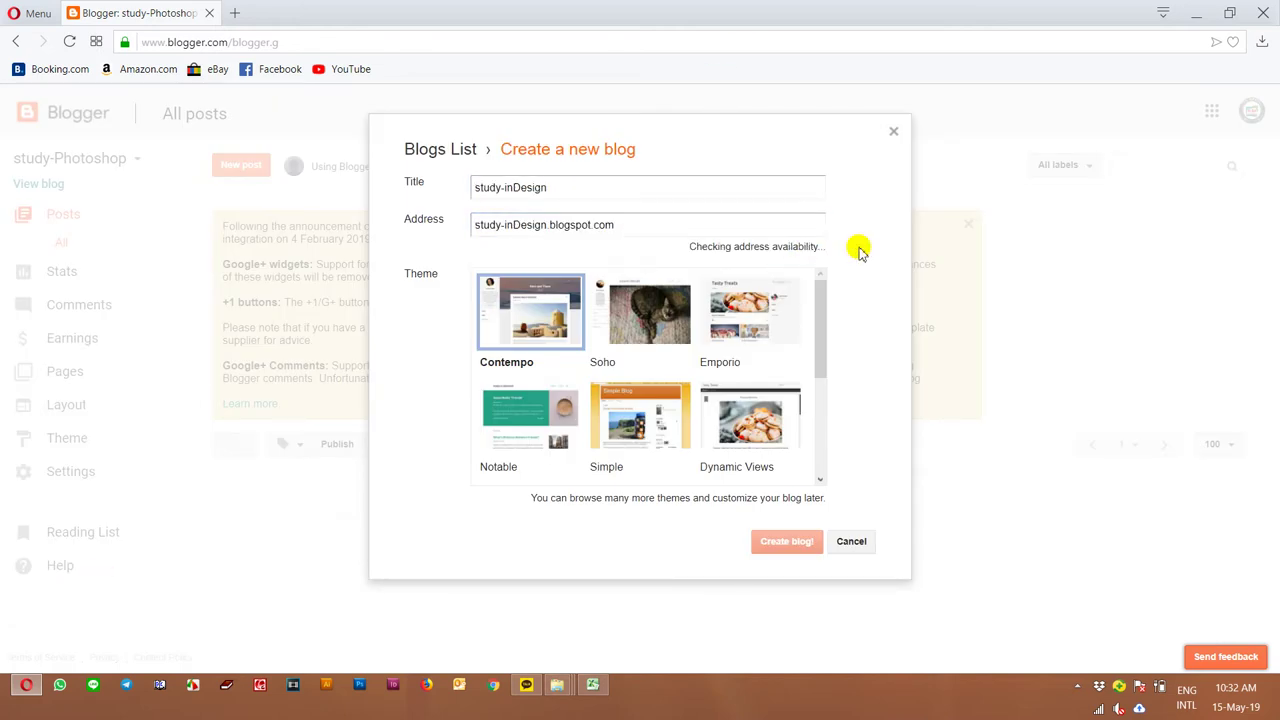
Copy the full address study-inDesign.blogspot.com and create the blog with the Contempo theme.
click(663, 227)
drag(663, 228, 383, 224)
key(ctrl+c)
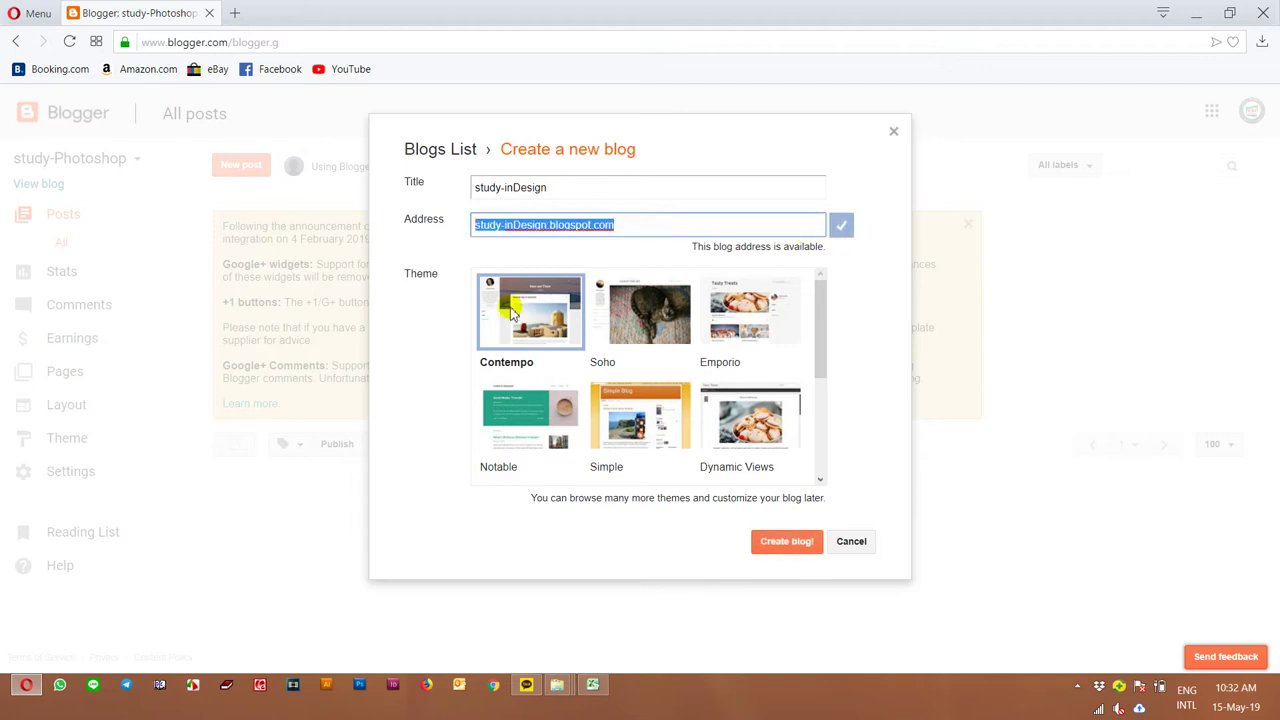
click(780, 545)
Switch to Excel and replace the name in cell D6 with study-inDesign.blogspot.com.
click(591, 685)
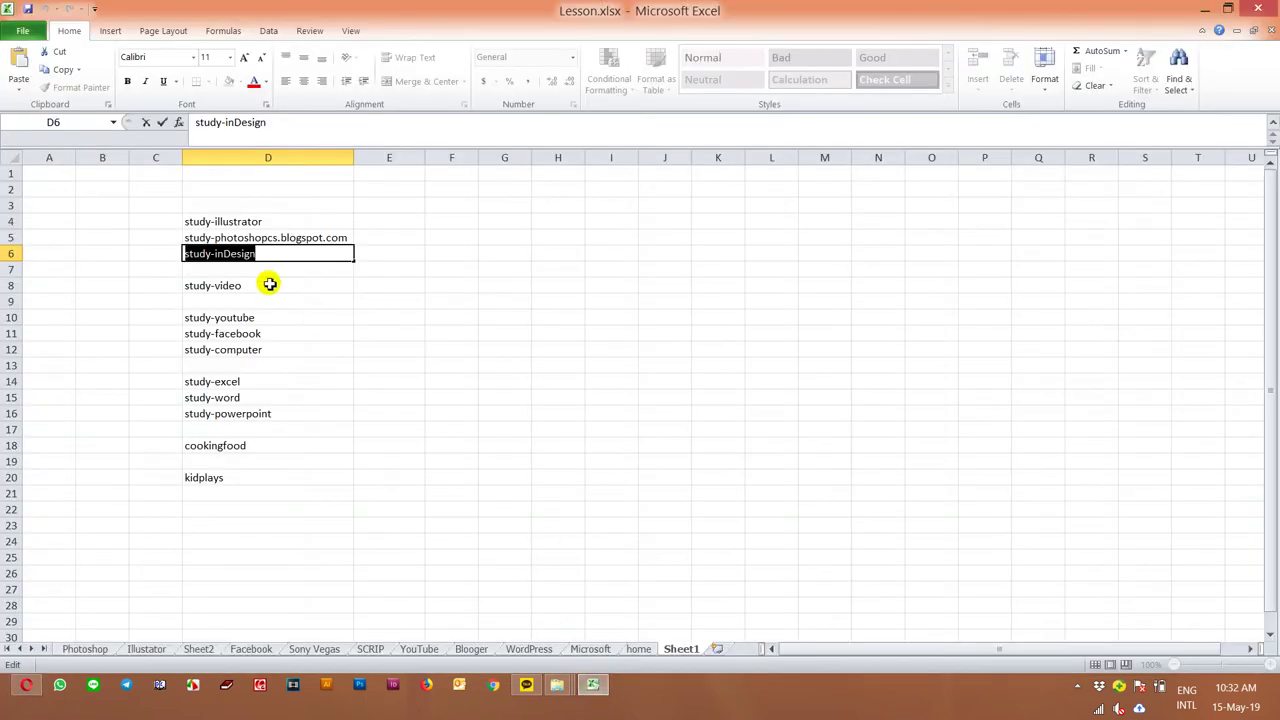
key(ctrl+v)
click(480, 333)
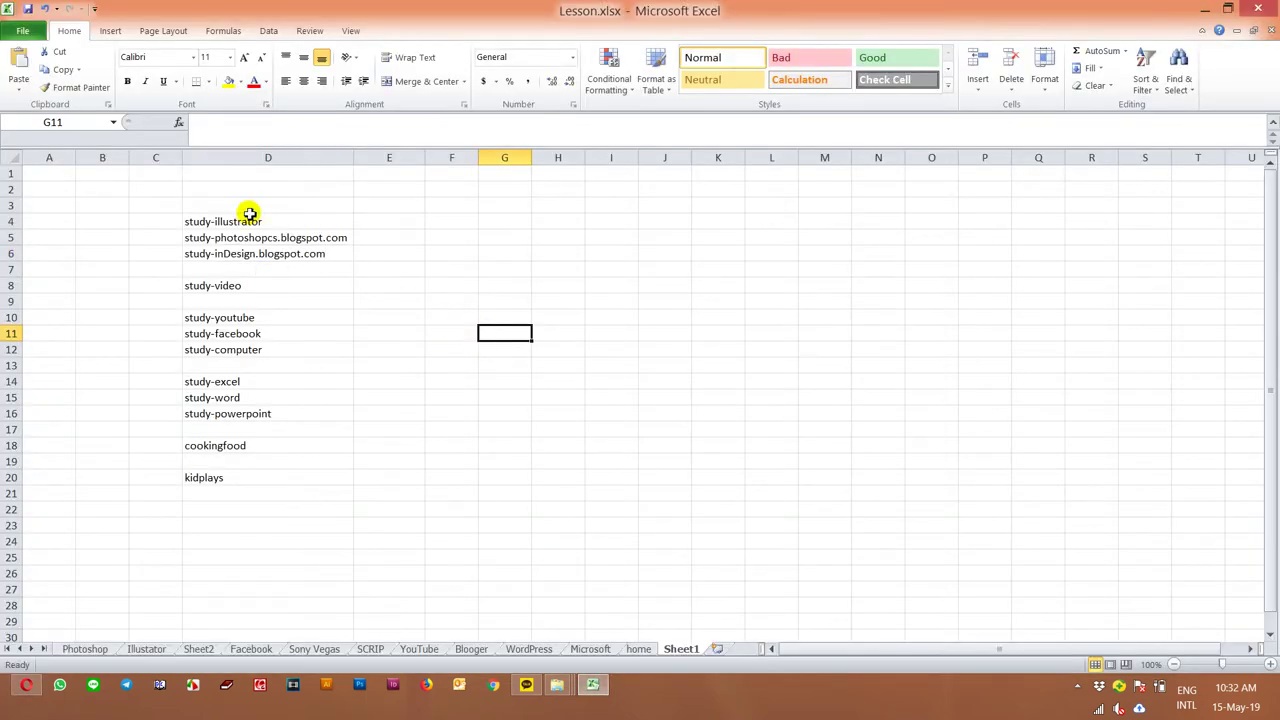
Switch back to Blogger and open the study-illustrator blog from the recent blogs.
click(26, 685)
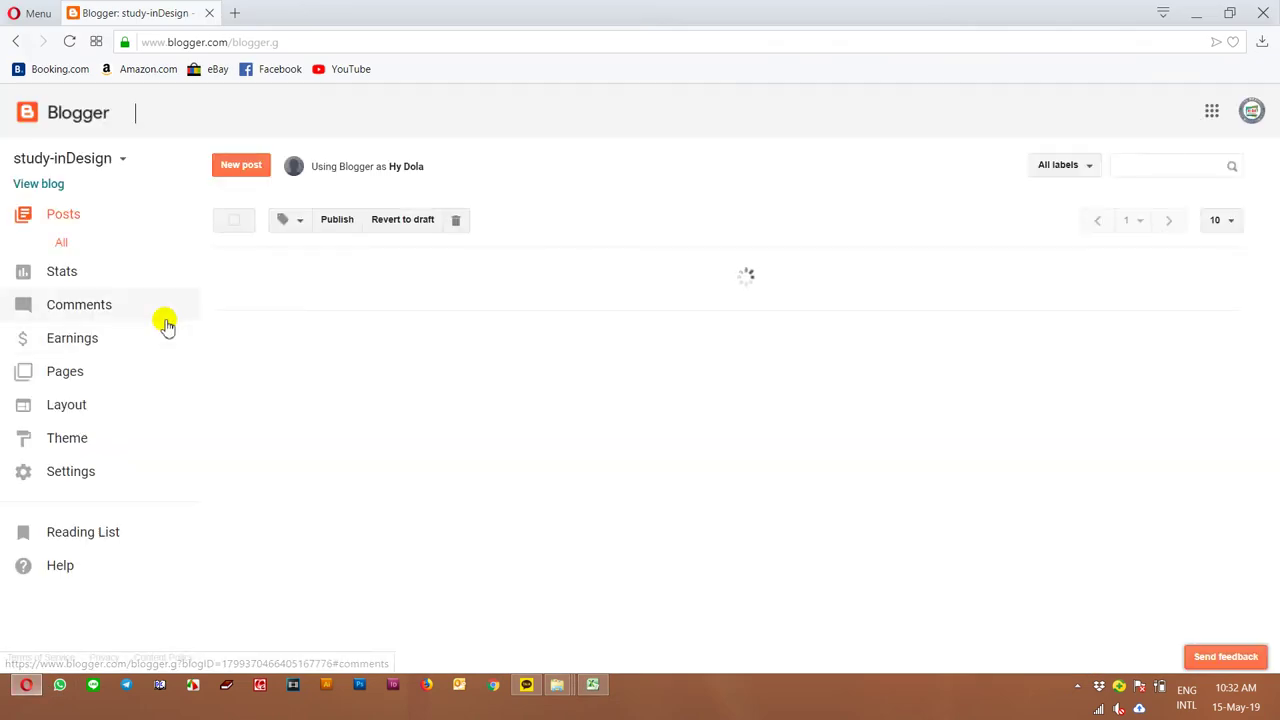
click(124, 158)
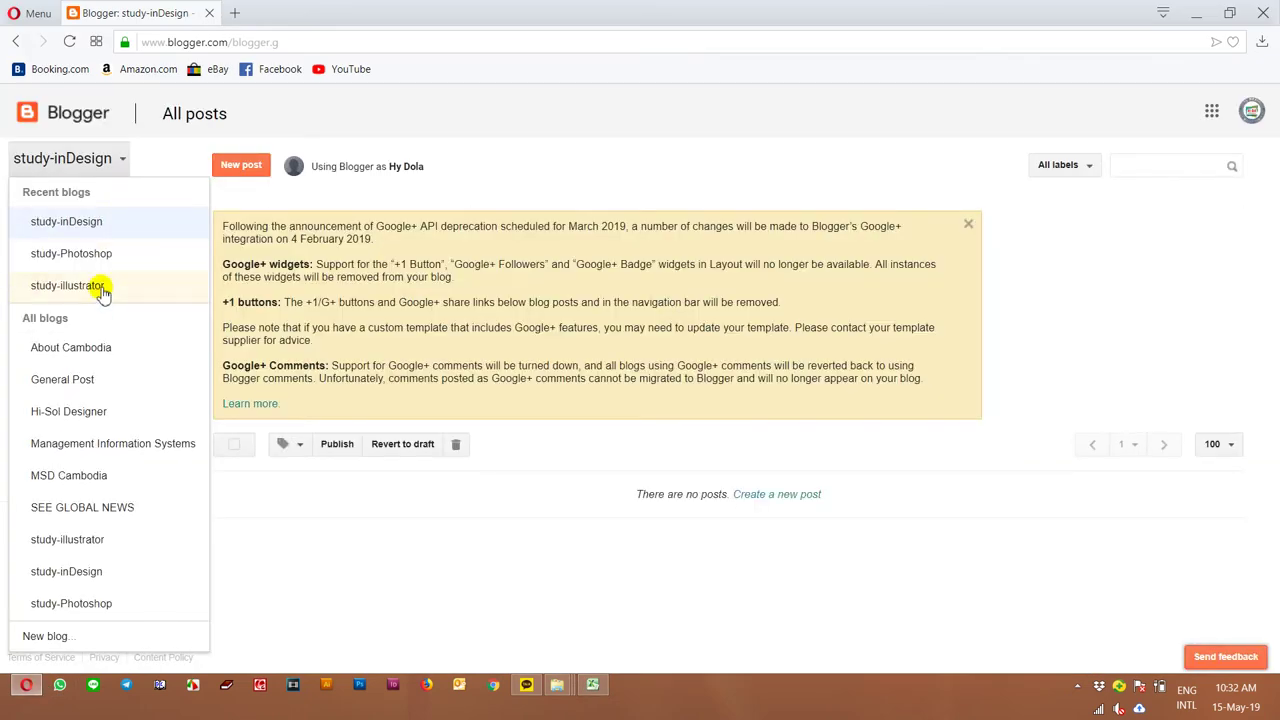
click(102, 289)
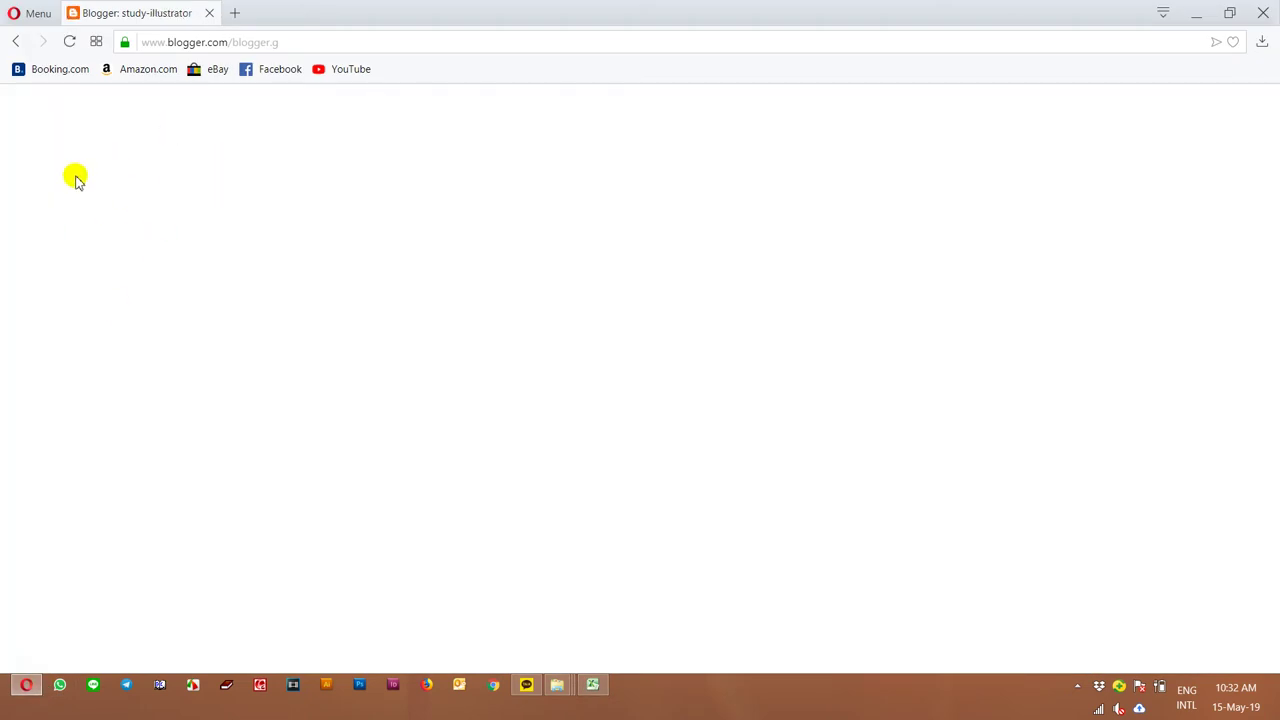
View the study-illustrator blog, copy its web address, and switch to Excel.
click(45, 186)
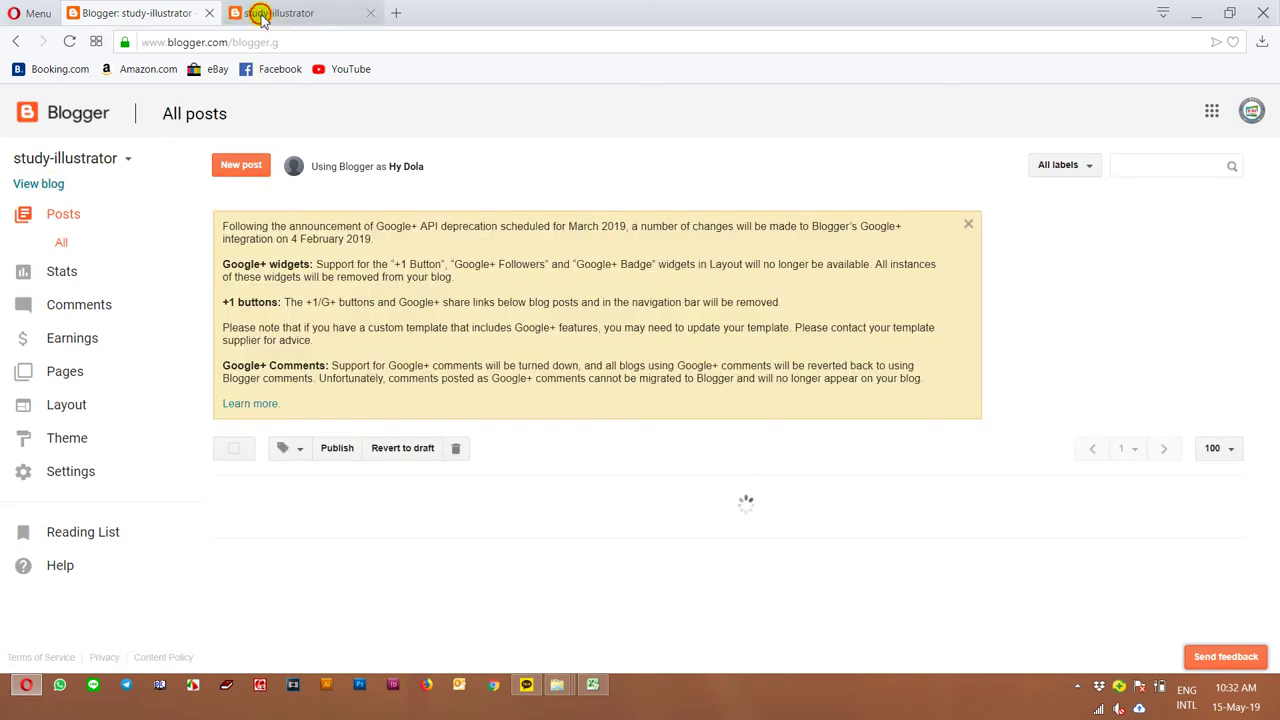
click(265, 13)
click(268, 41)
key(ctrl+c)
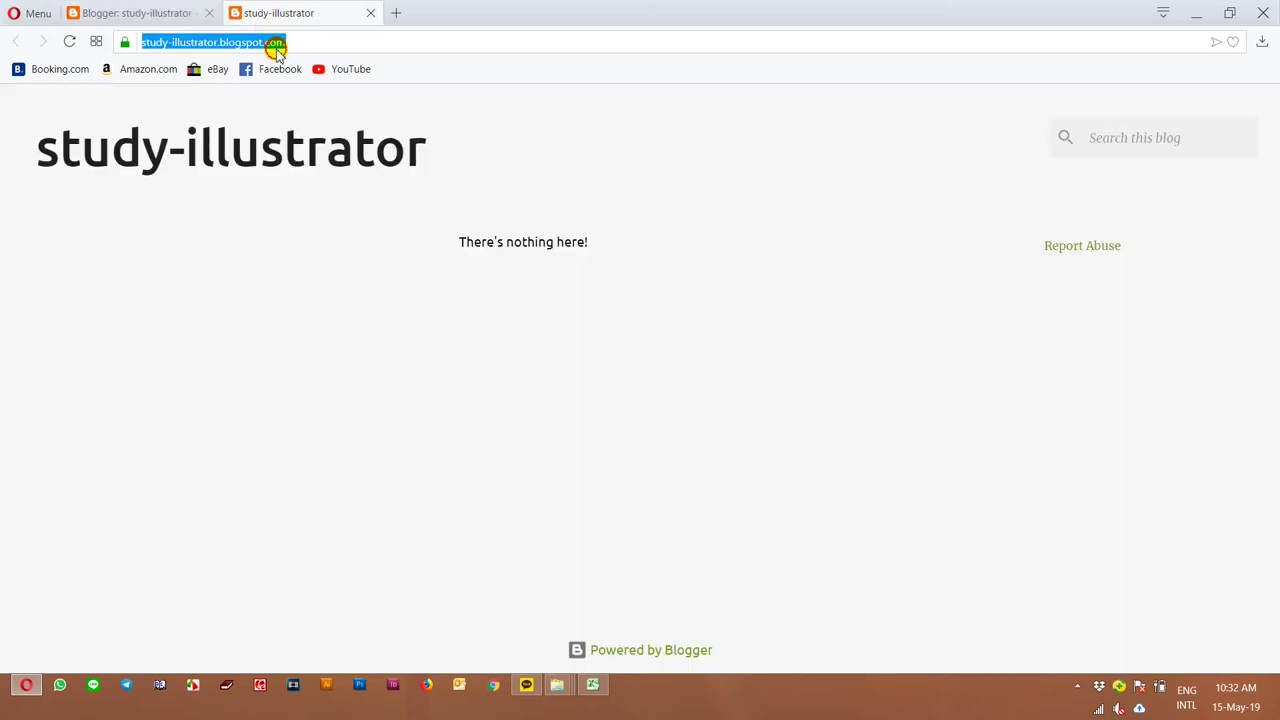
click(598, 684)
click(289, 269)
key(ctrl+v)
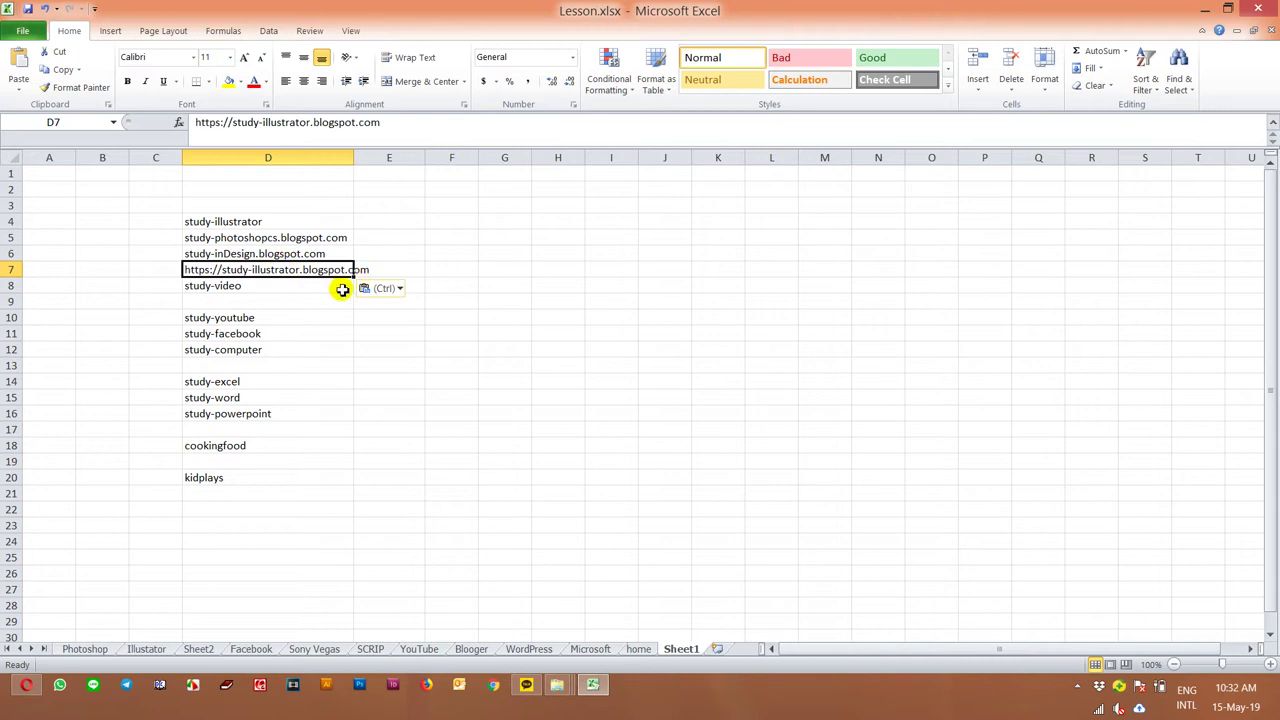
key(Delete)
click(278, 222)
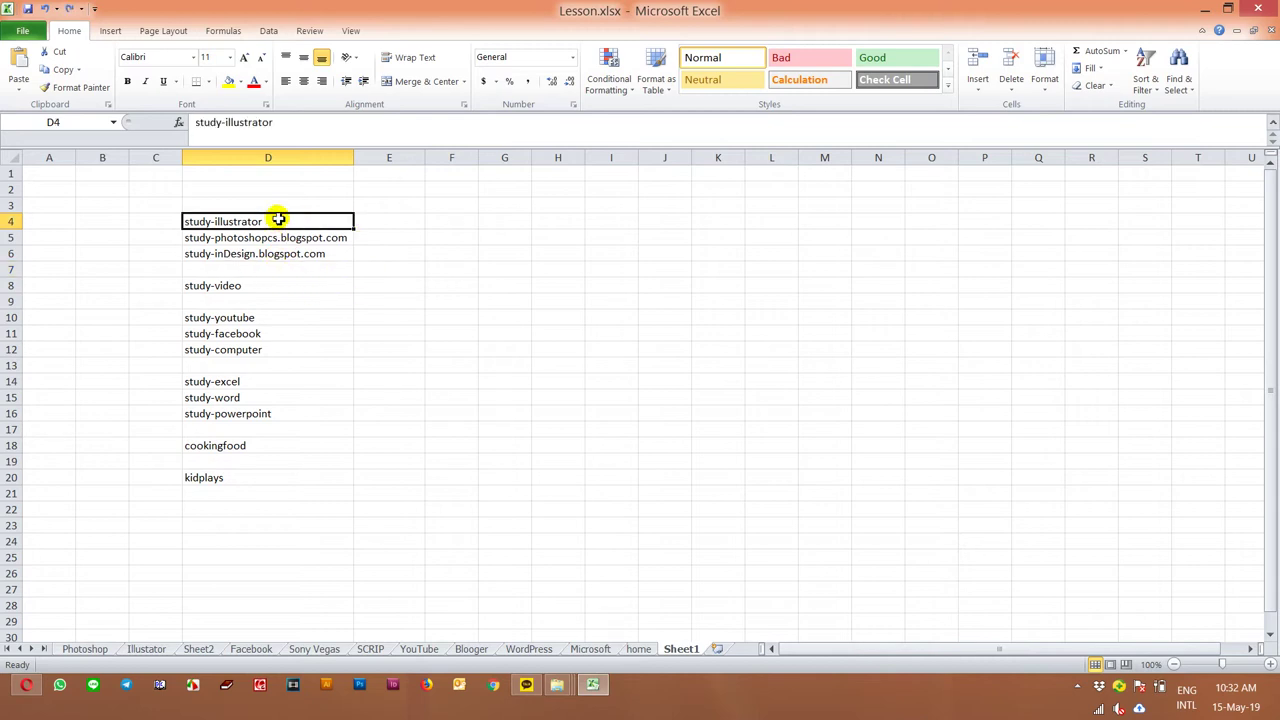
key(ctrl+v)
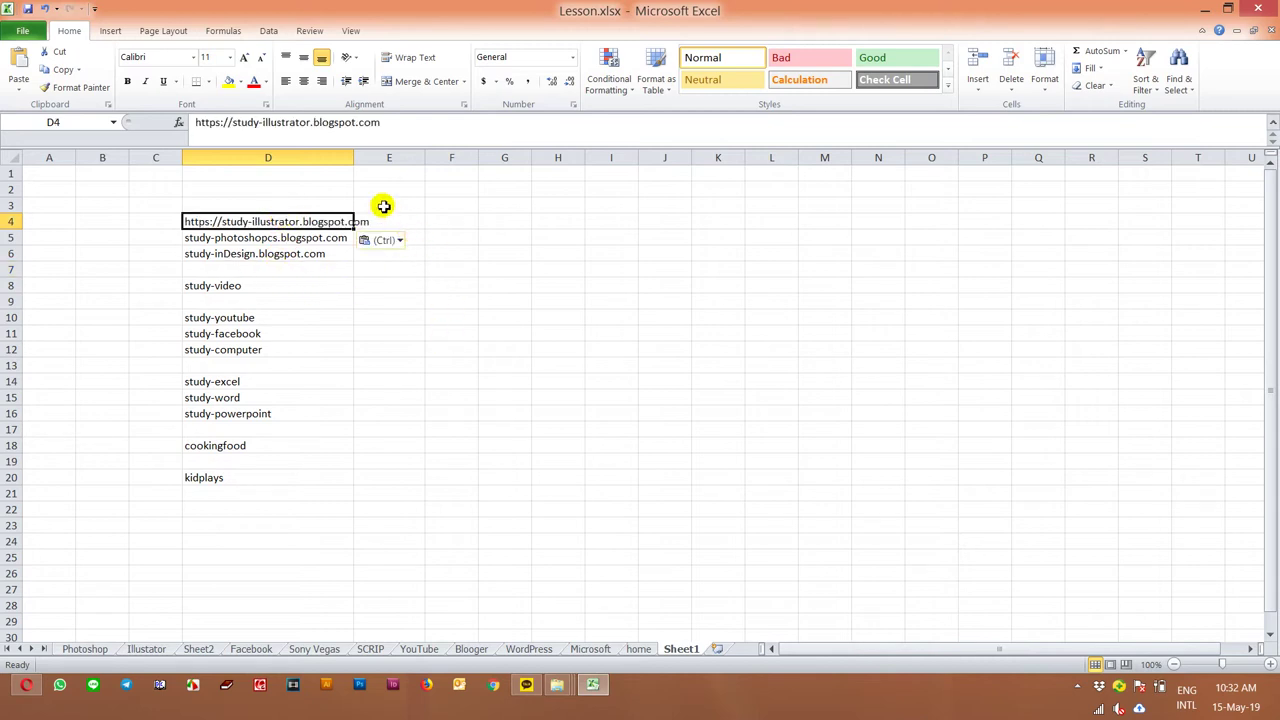
double_click(353, 162)
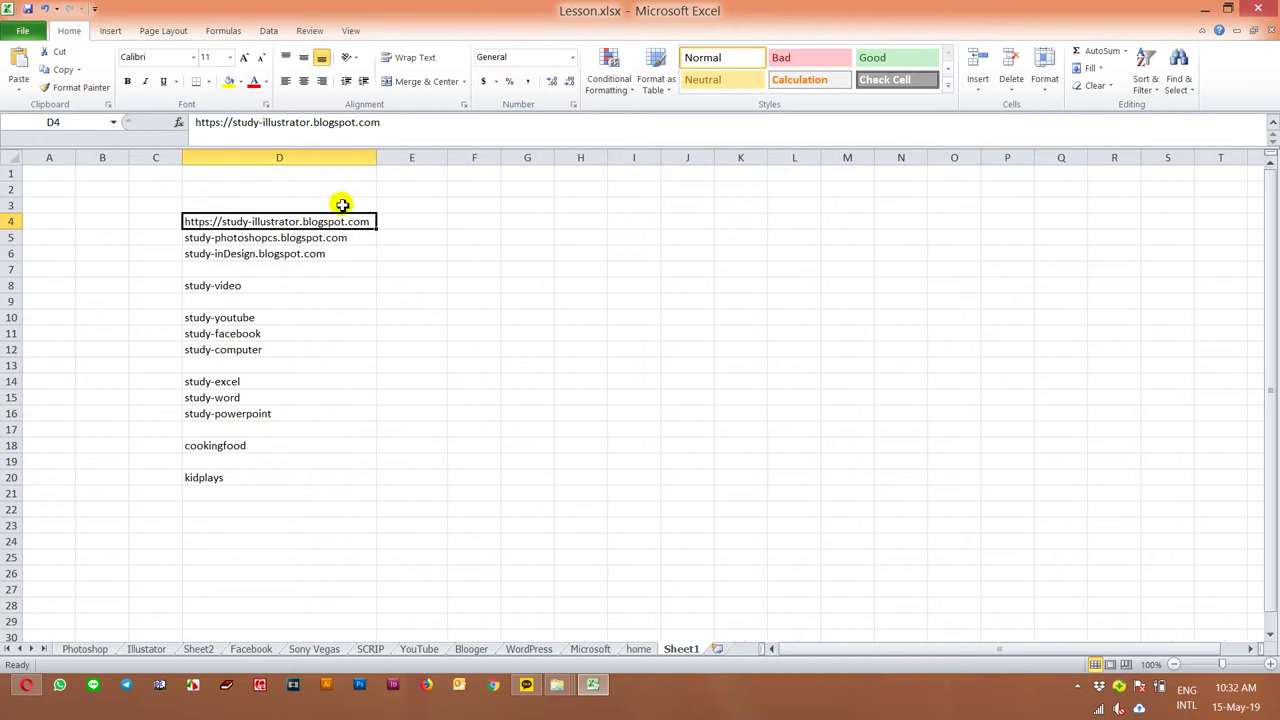
double_click(254, 221)
drag(222, 221, 163, 220)
key(BackSpace)
click(707, 320)
key(ctrl+s)
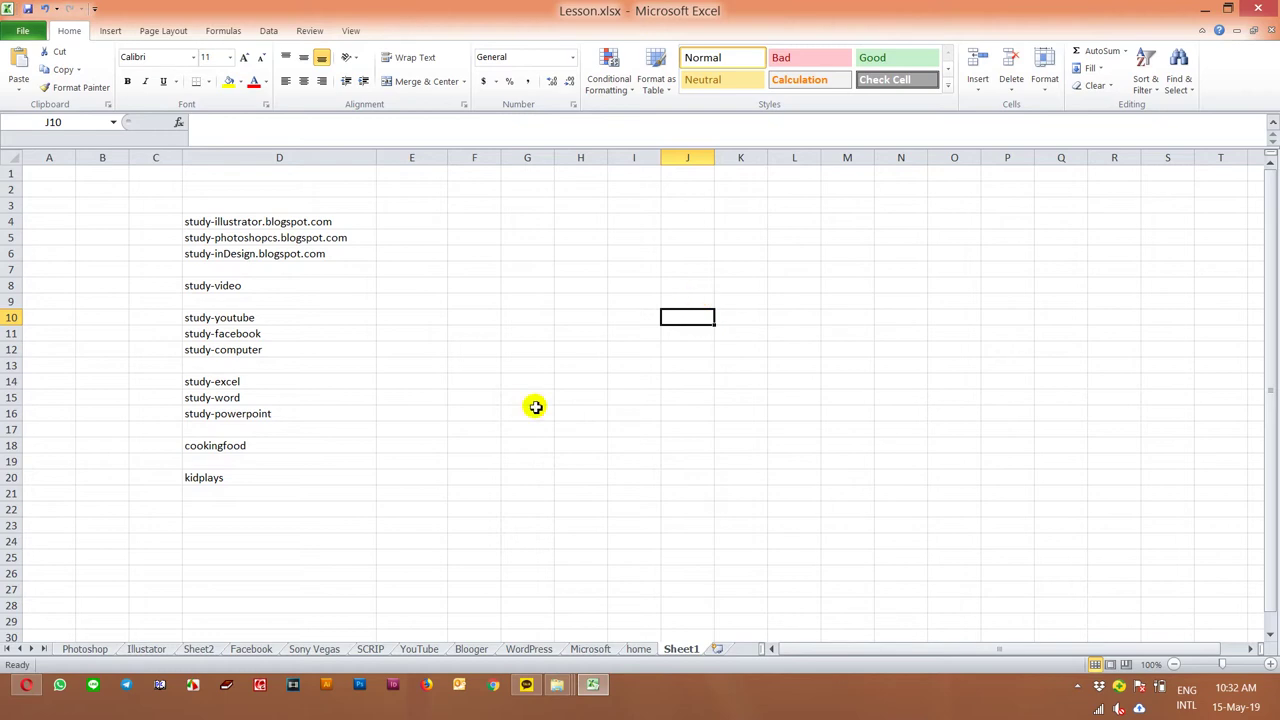
Switch to the Opera browser and open YouTube in a new tab.
click(30, 686)
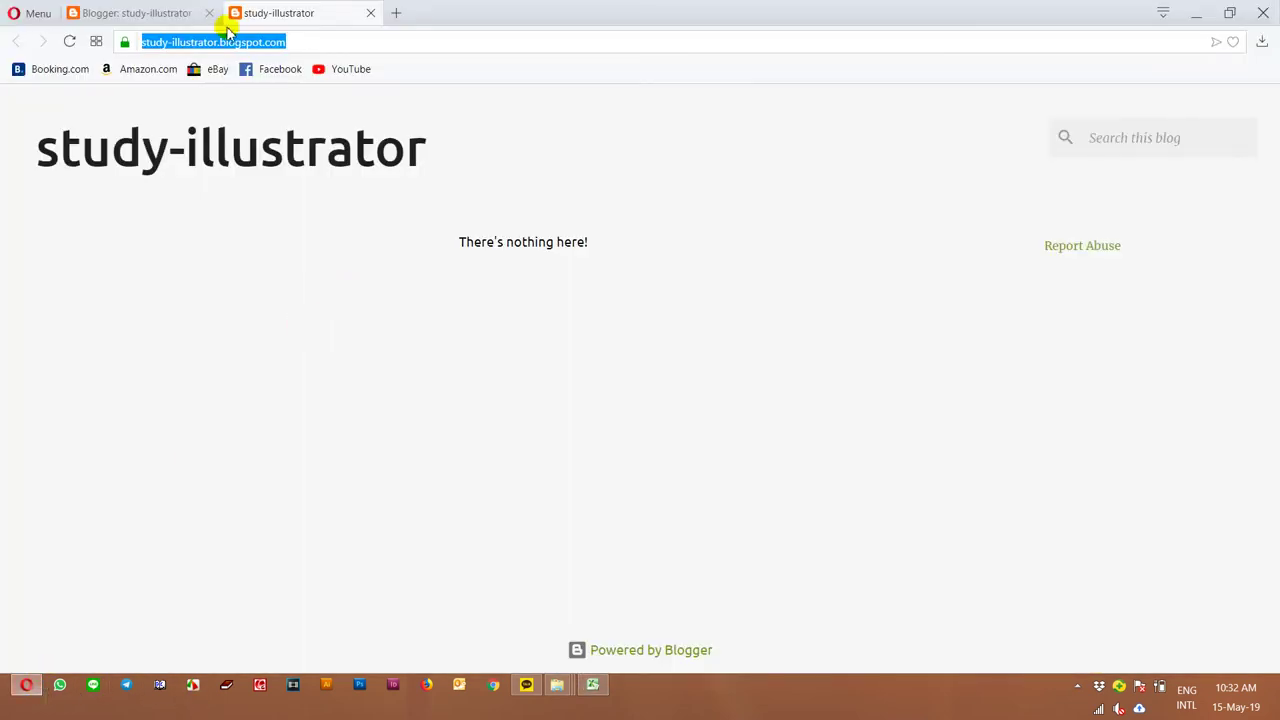
click(397, 12)
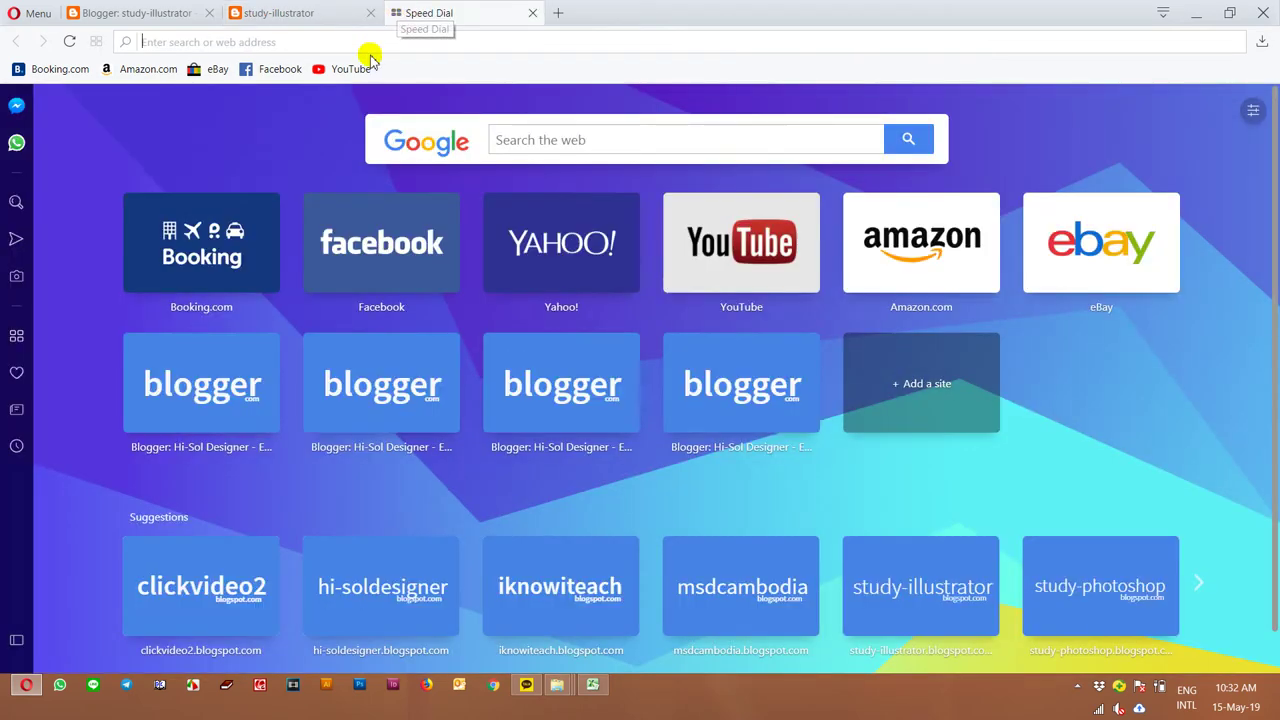
click(350, 70)
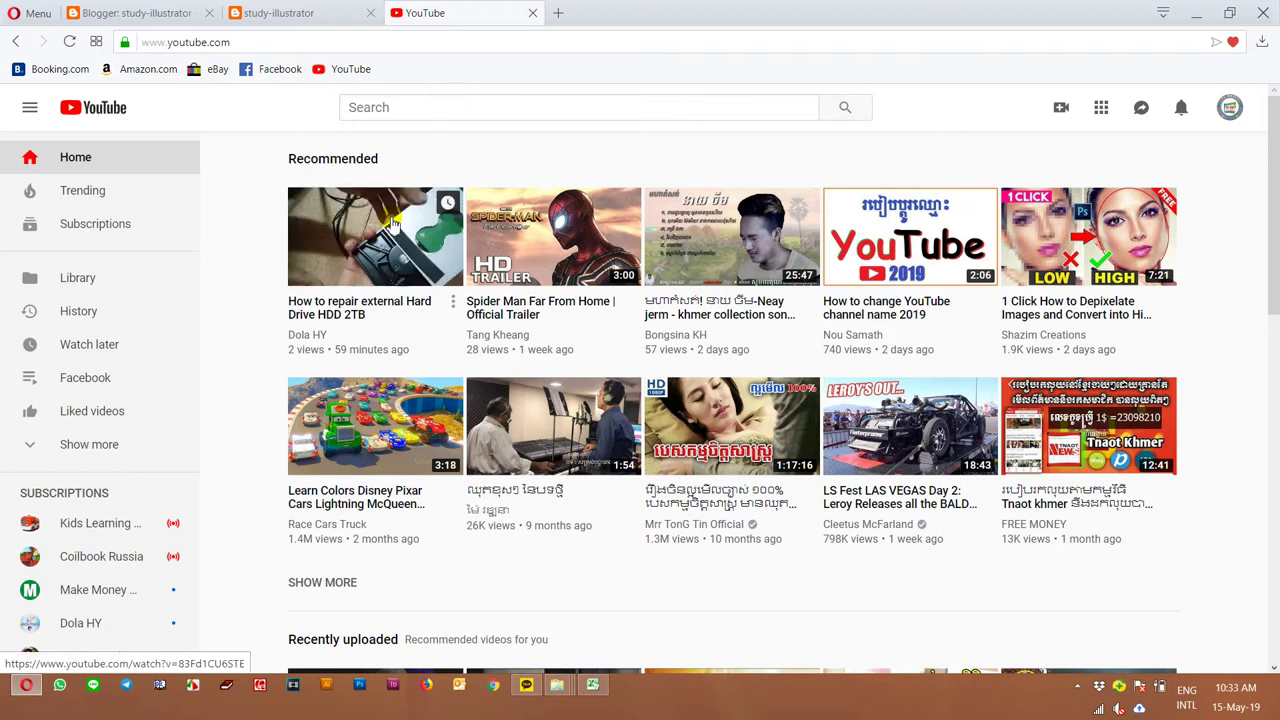
Switch to Excel and copy the name study-computer from cell D12.
click(588, 684)
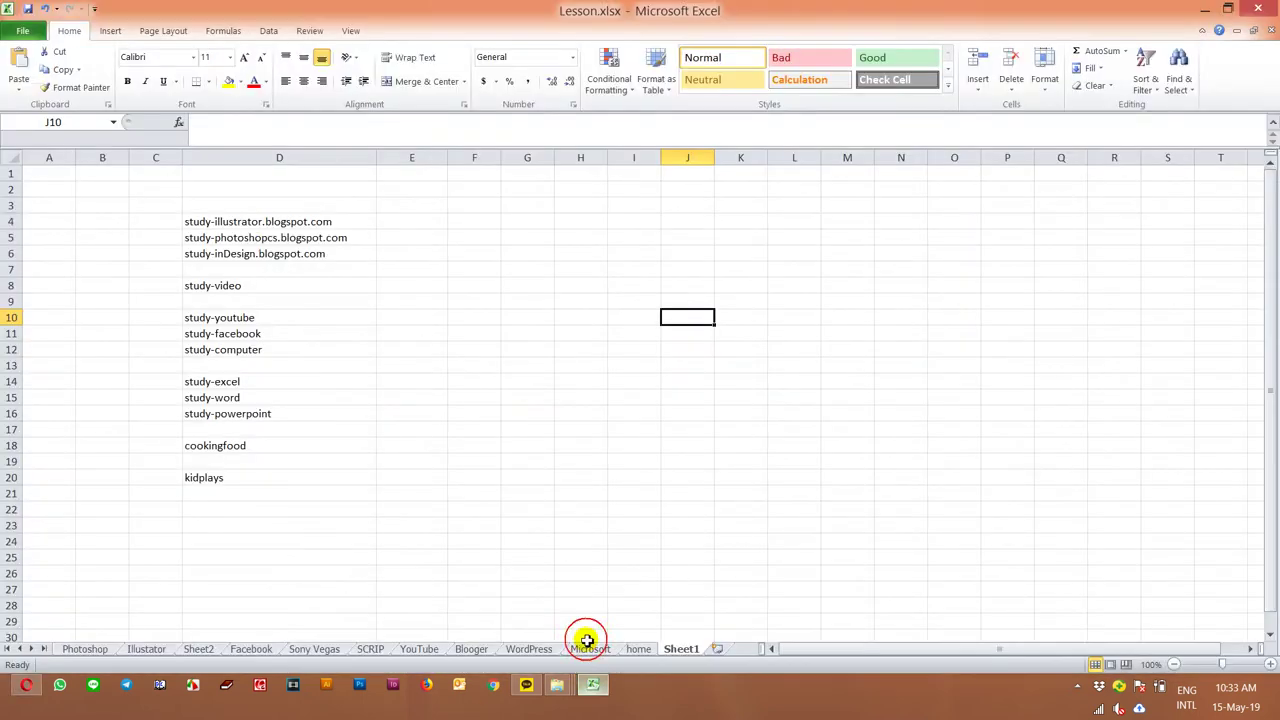
click(287, 351)
double_click(287, 351)
drag(286, 349, 100, 349)
key(ctrl+c)
Switch back to Blogger in the browser and start creating another new blog.
click(27, 688)
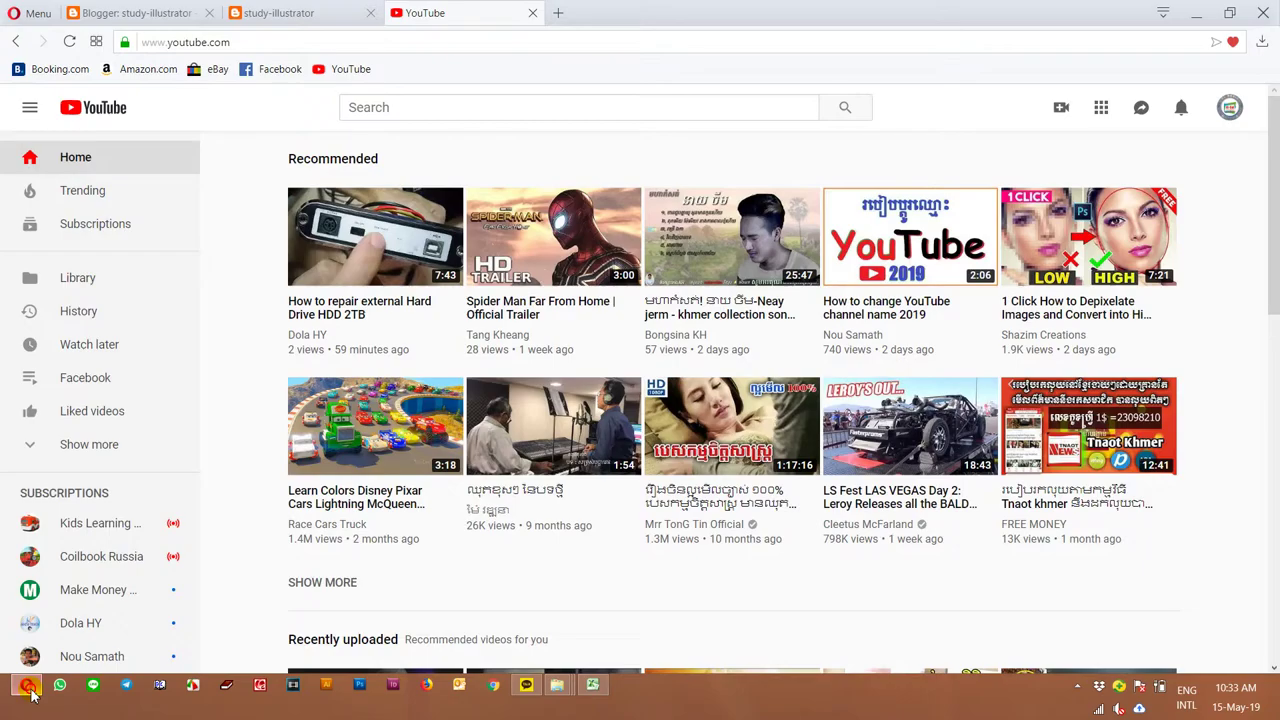
click(255, 13)
click(137, 15)
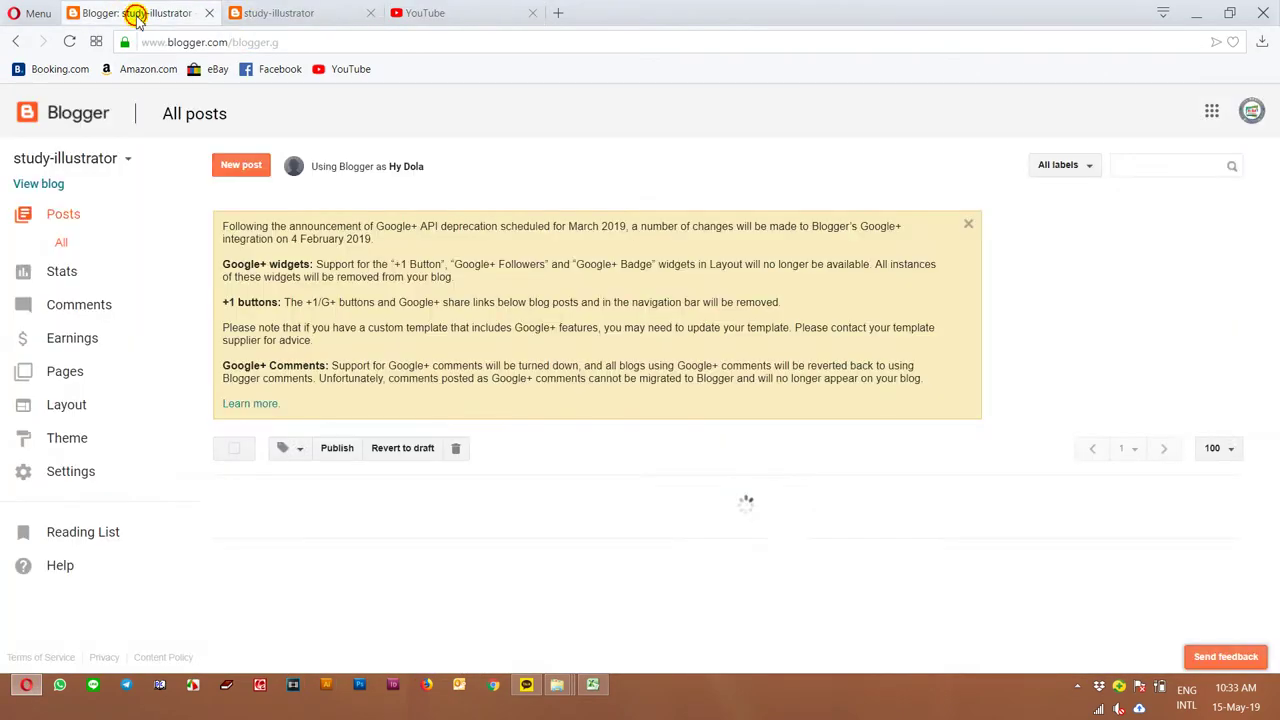
click(125, 159)
click(83, 631)
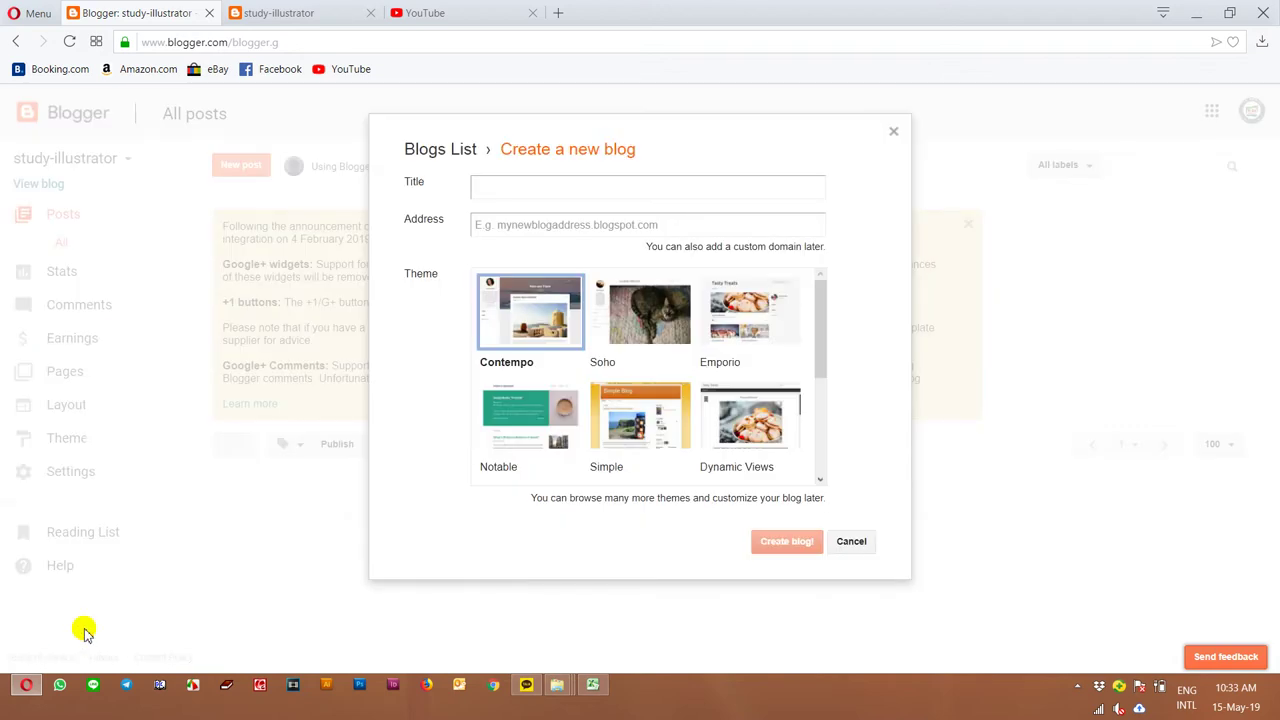
Set the new blog's title to study-computer and its address to computer.blogspot.com.
click(586, 187)
key(ctrl+v)
click(588, 221)
key(ctrl+v)
key(Return)
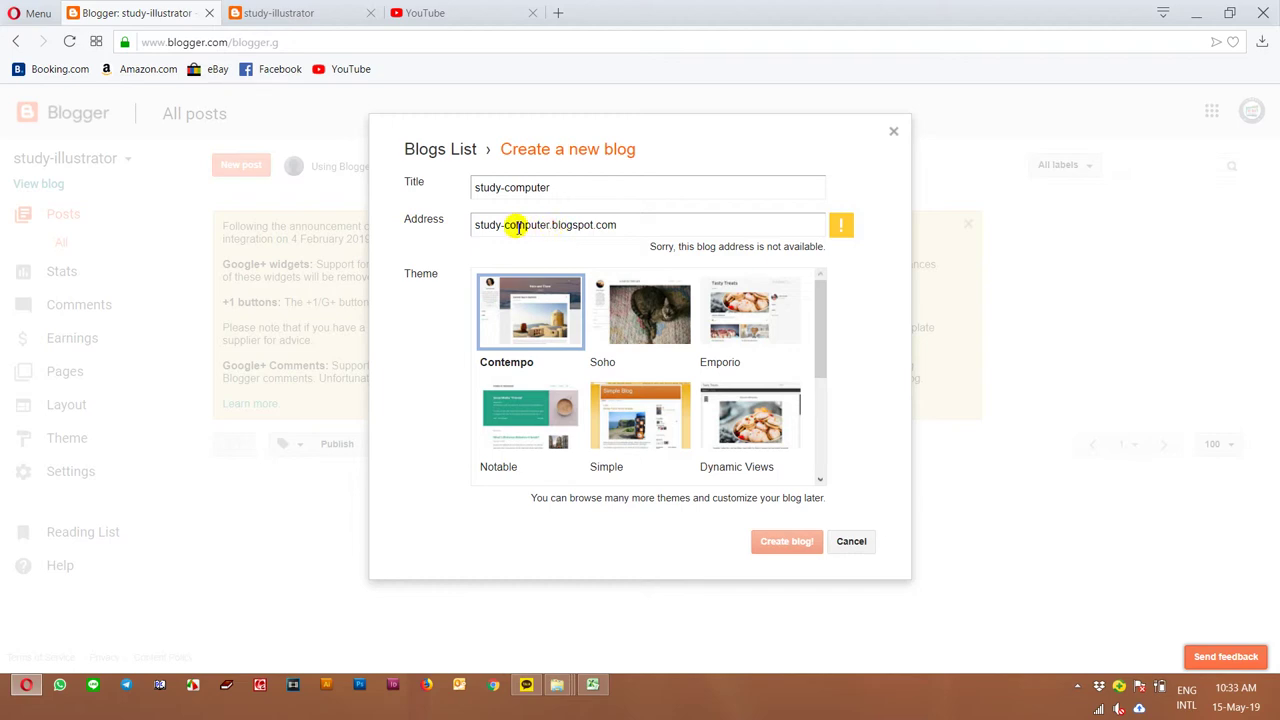
drag(507, 226, 431, 229)
key(BackSpace)
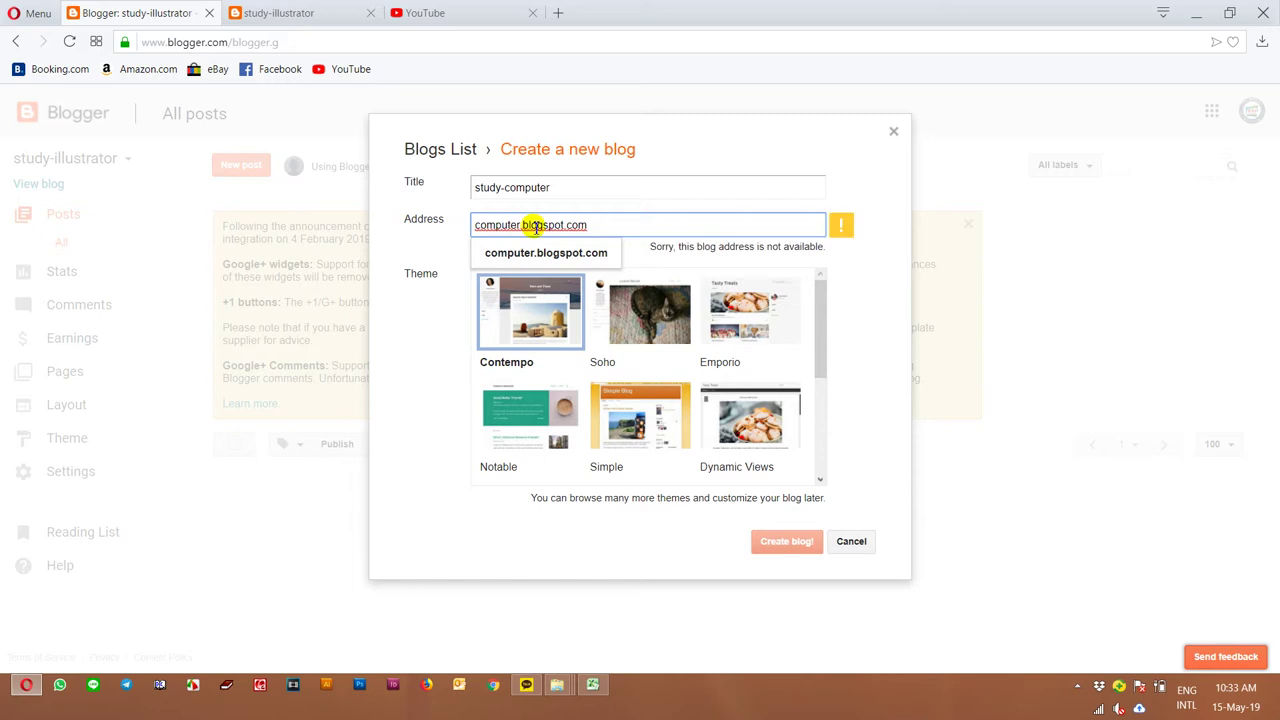
Try the blog addresses computersolution.blogspot.com and computer-solution.blogspot.com, and remove the added word.
text(solution)
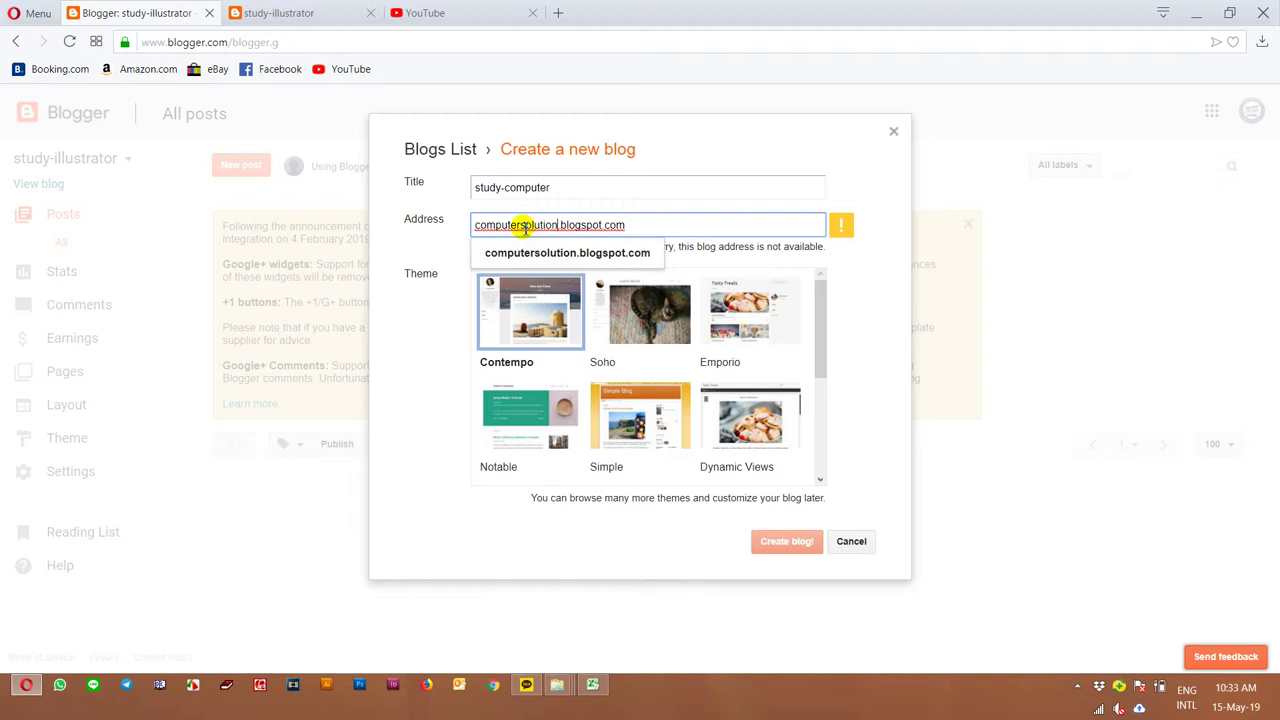
text(-)
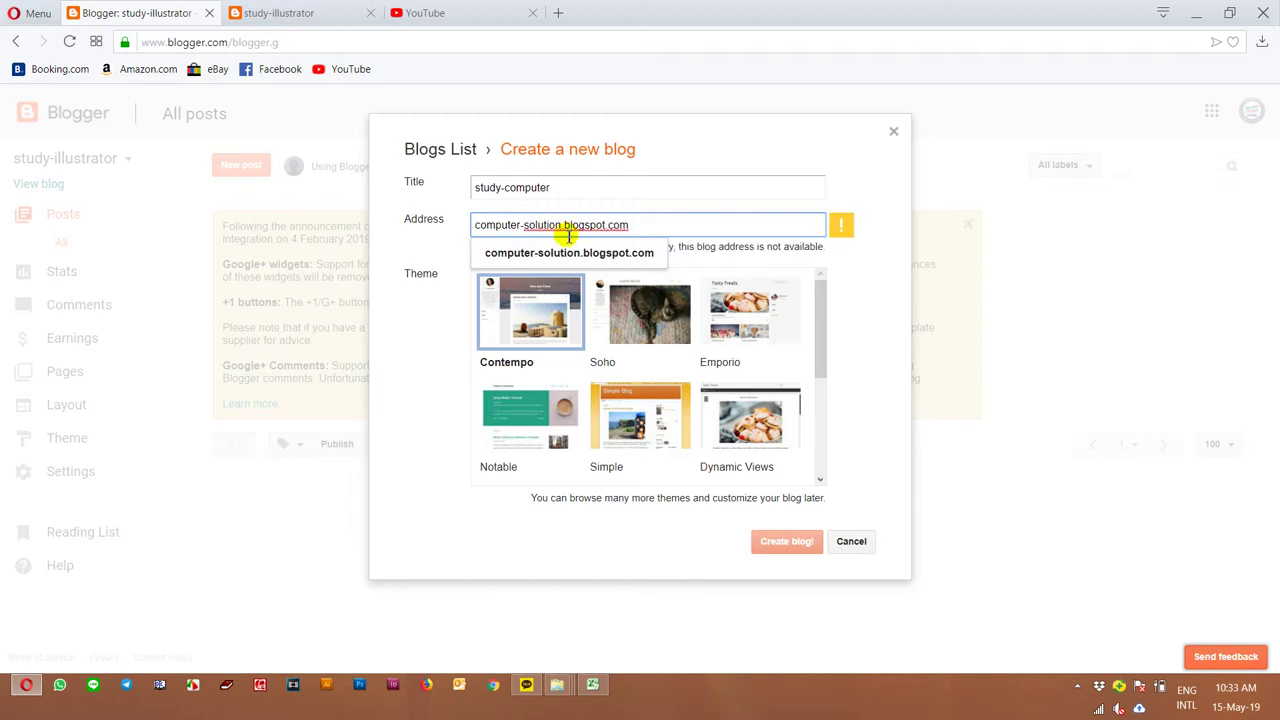
key(BackSpace)
key(BackSpace)
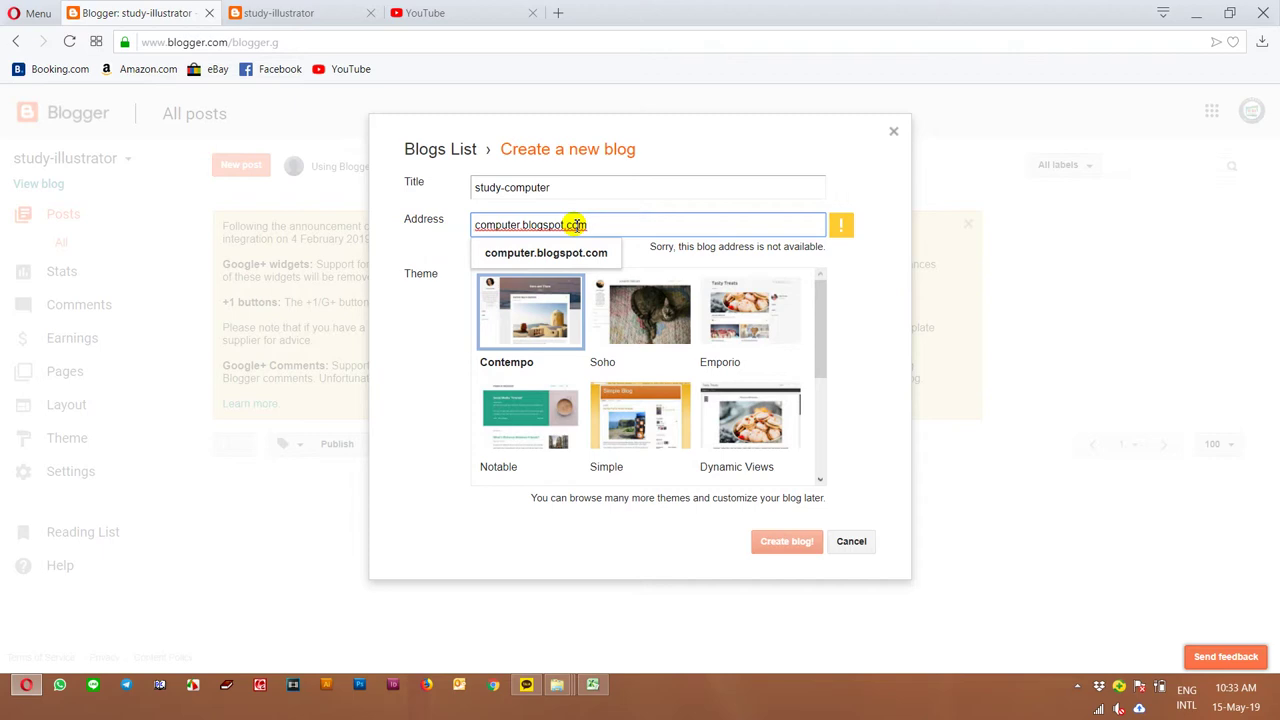
Try the blog addresses aboutcomputer.blogspot.com and about-computer.blogspot.com, and remove the prefix.
text(about)
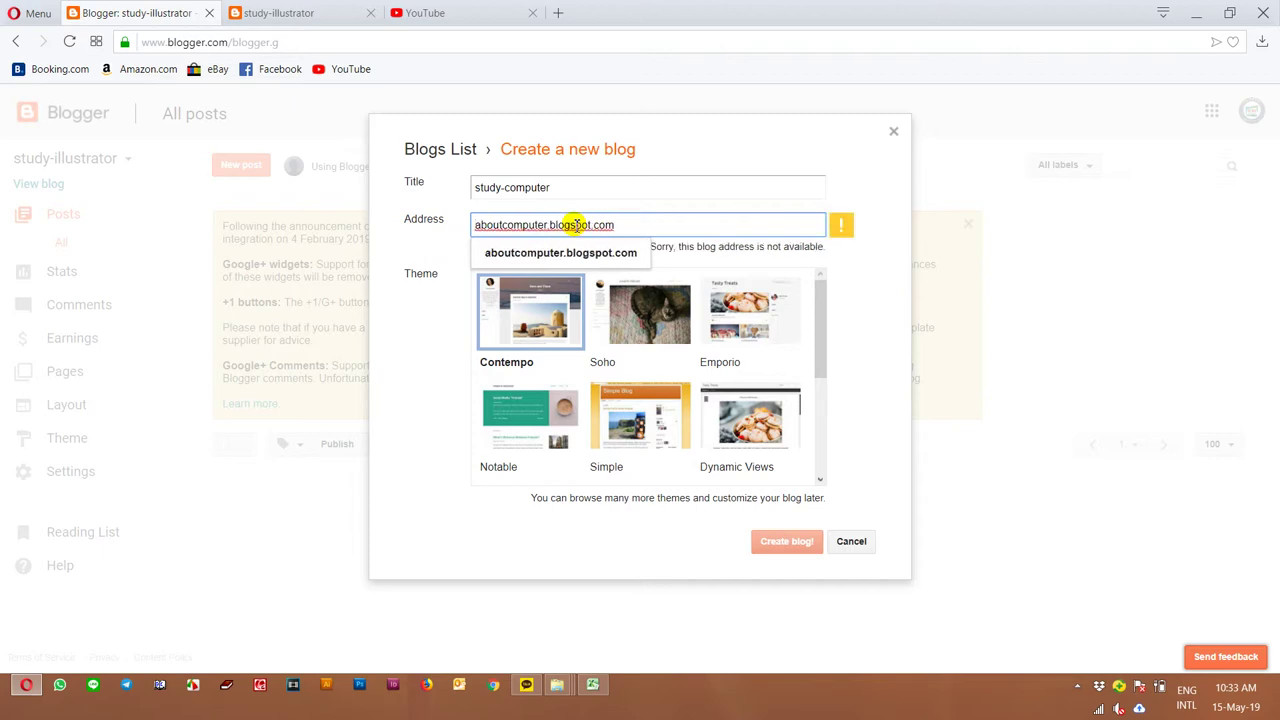
text(-)
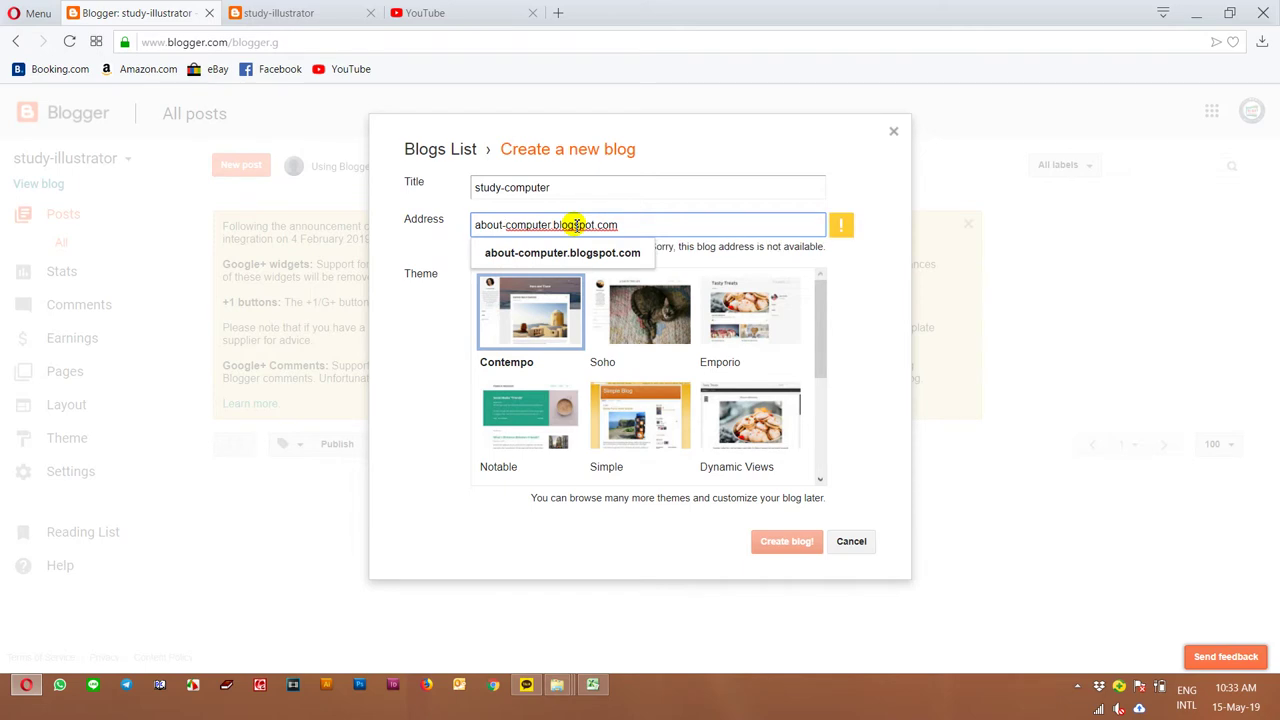
key(BackSpace)
key(BackSpace)
key(BackSpace)
key(BackSpace)
key(BackSpace)
key(BackSpace)
Try the blog address mycomputer.blogspot.com and remove the prefix.
text(my)
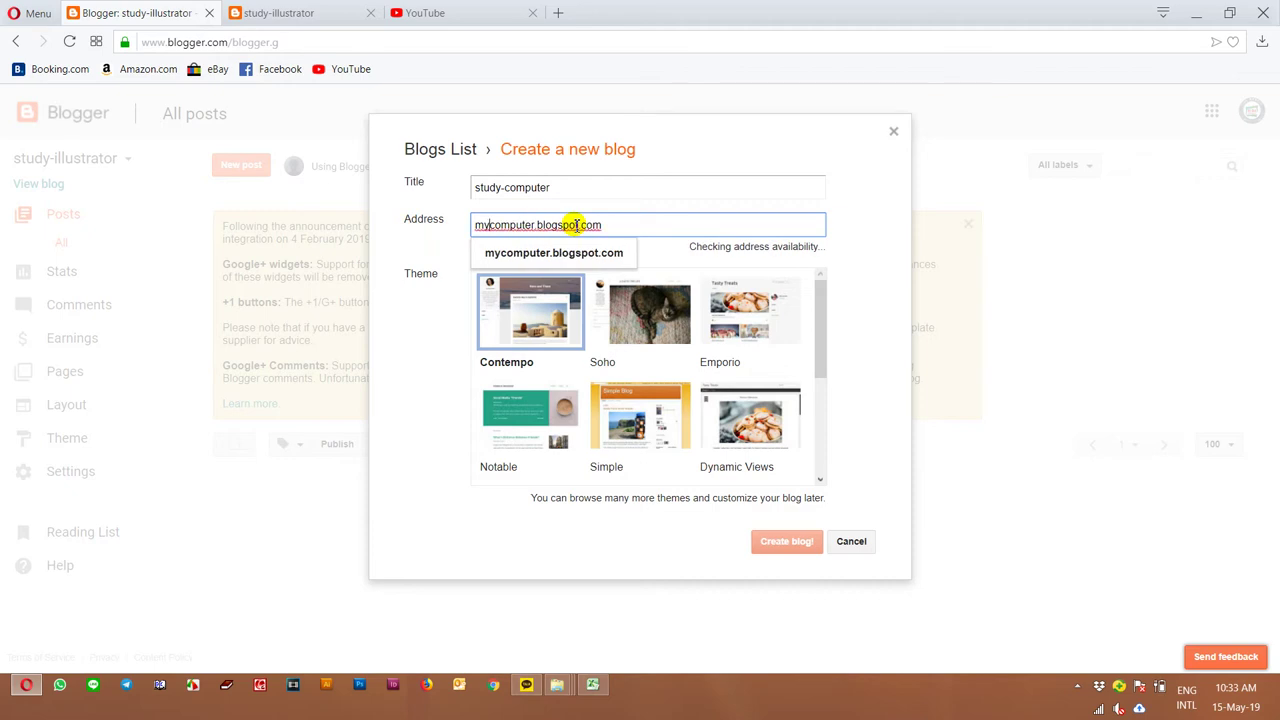
key(BackSpace)
key(BackSpace)
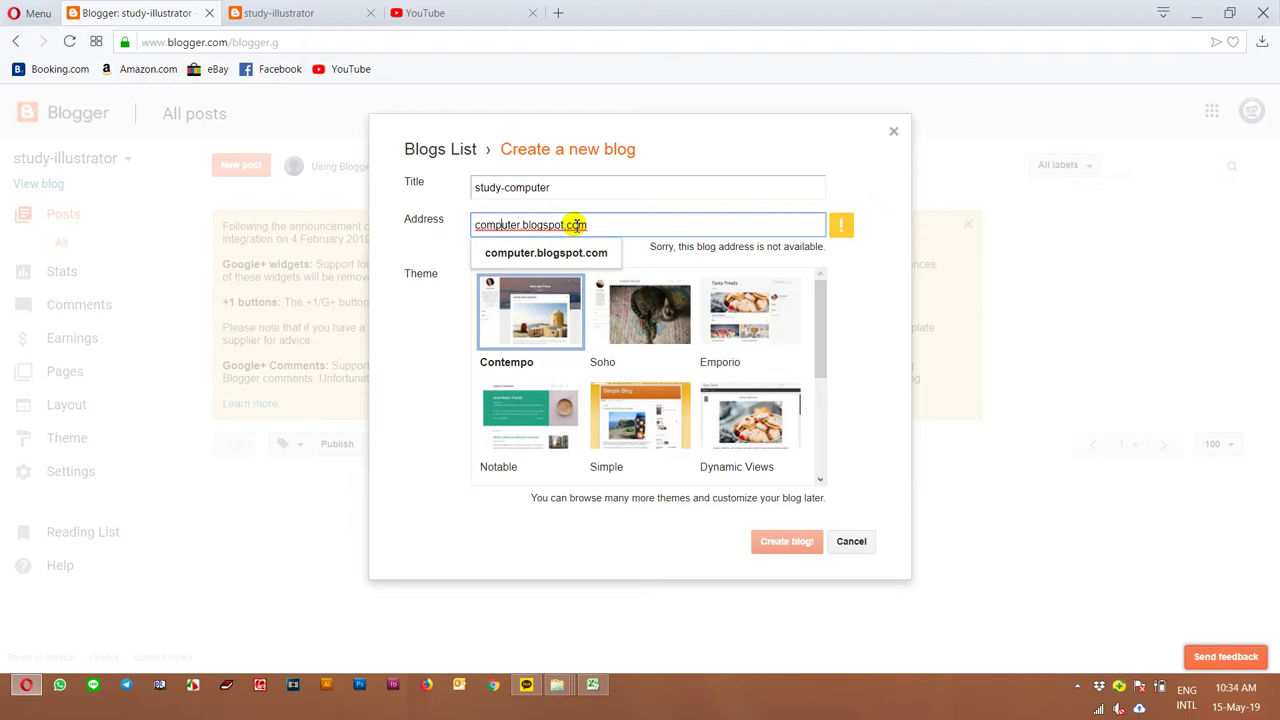
Try the blog addresses basiccomputer.blogspot.com and basic-computer.blogspot.com, and remove the prefix.
text(basic)
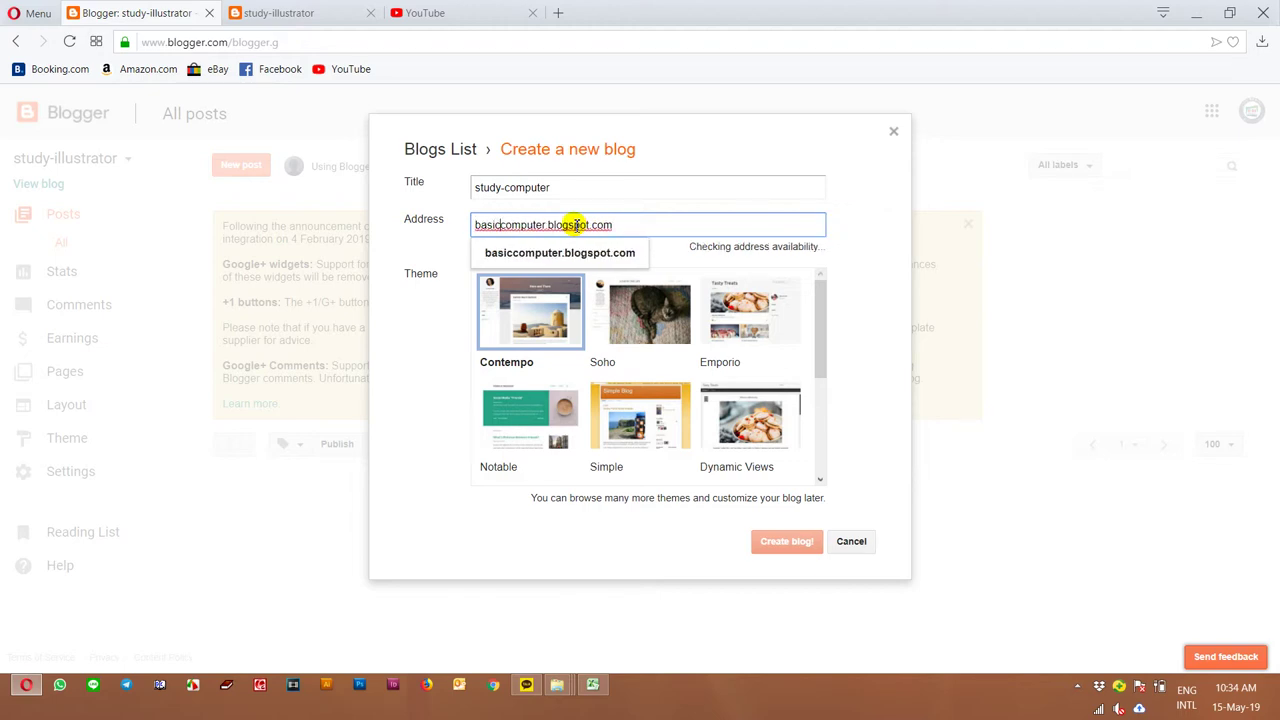
text(-)
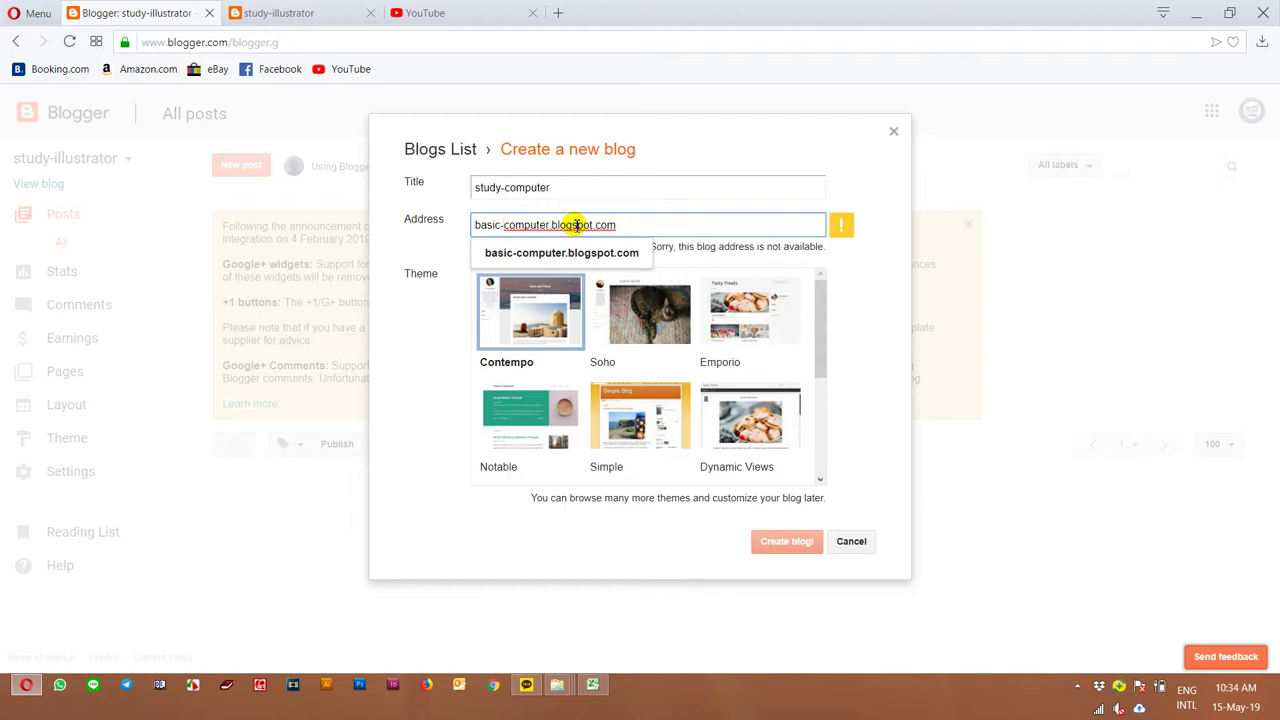
key(BackSpace)
key(BackSpace)
key(BackSpace)
key(BackSpace)
key(BackSpace)
key(BackSpace)
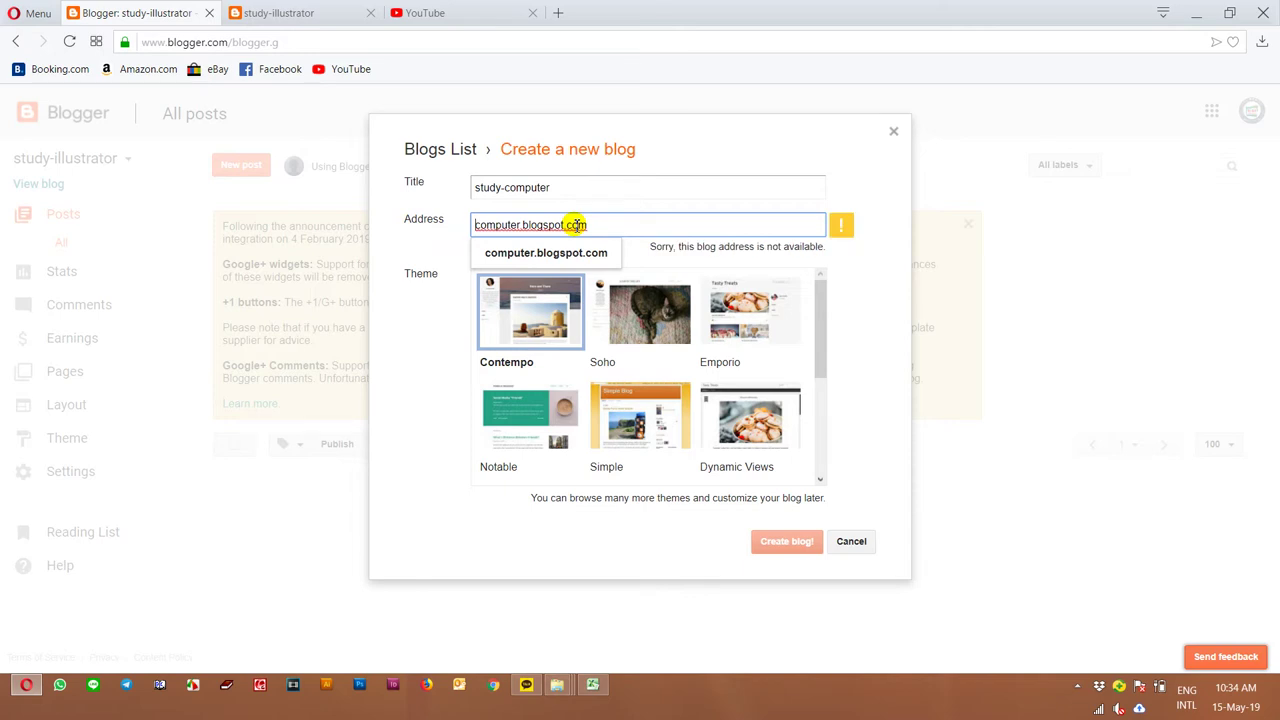
Set the address to iknow-computer.blogspot.com, copy it, and create the blog with the Contempo theme.
text(iknow)
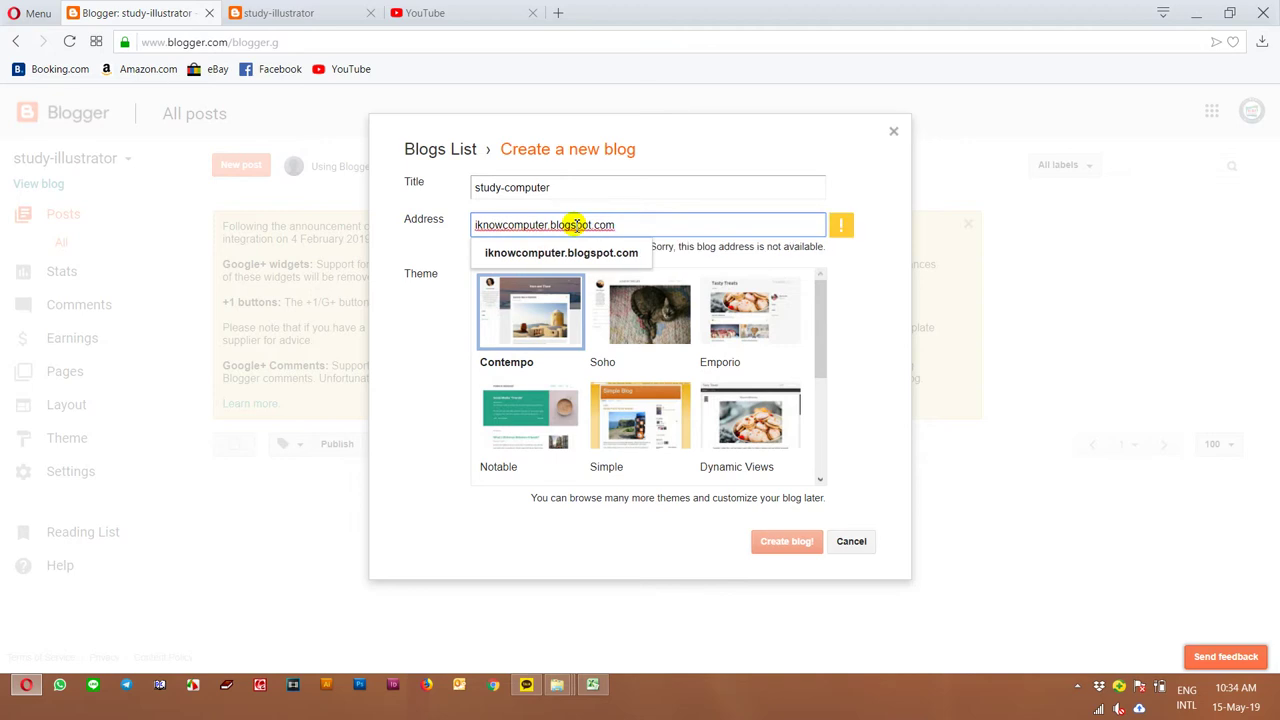
text(-)
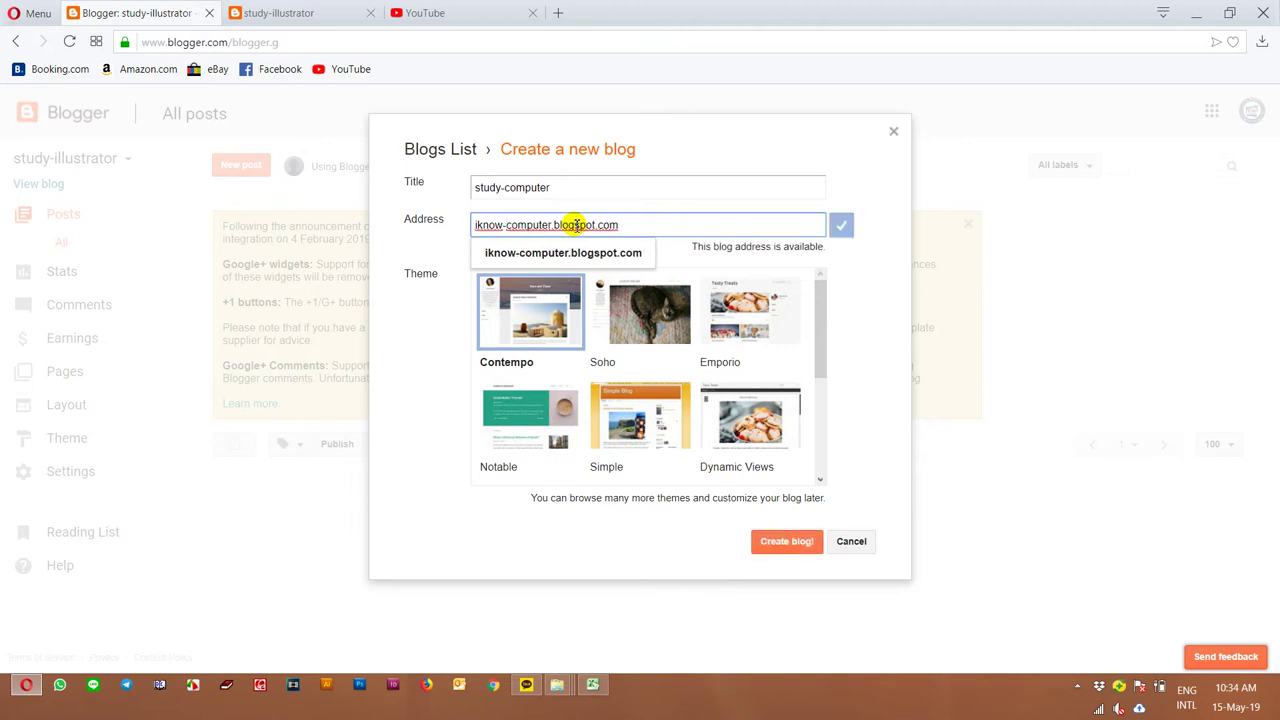
triple_click(685, 222)
key(ctrl+c)
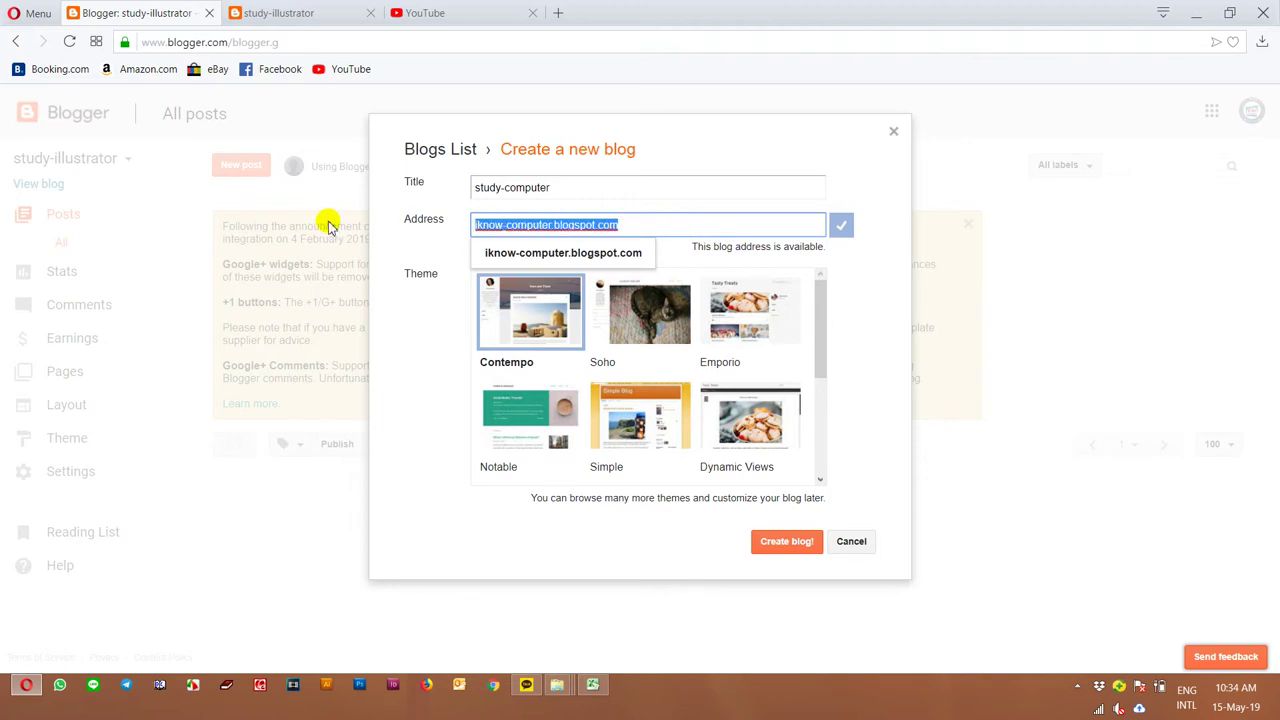
click(787, 541)
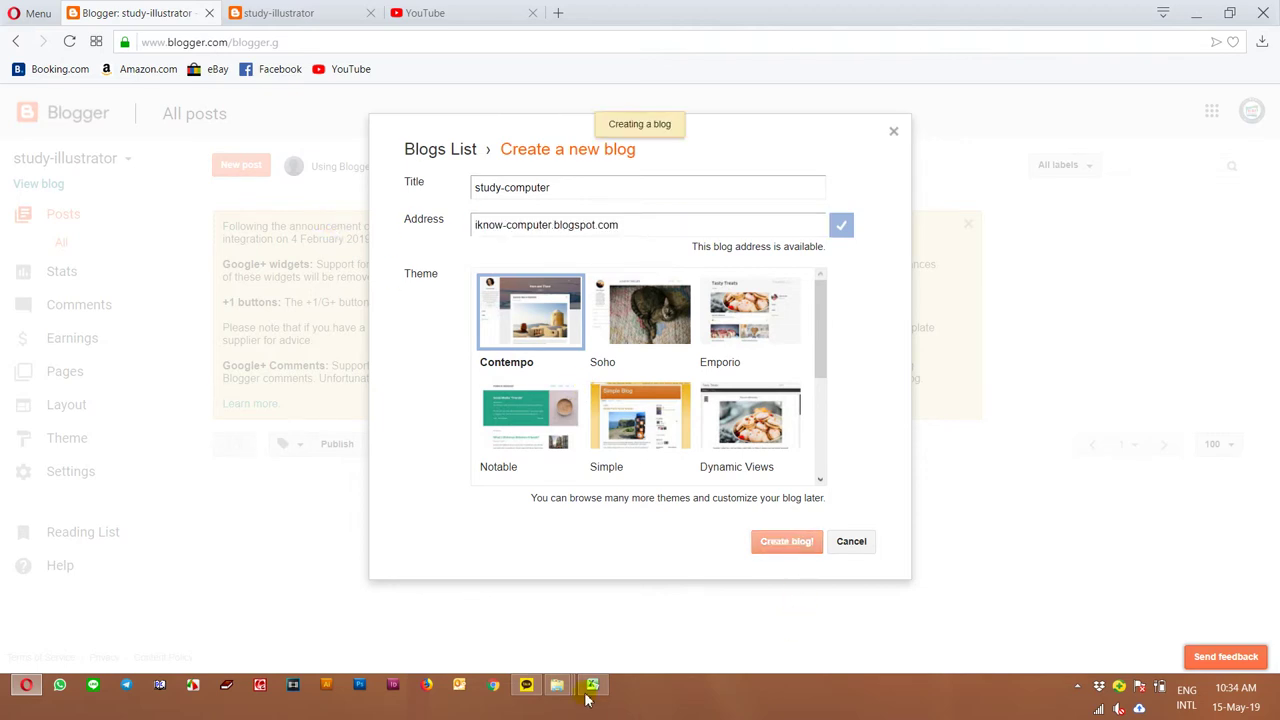
Switch to Excel and replace the name in cell D12 with iknow-computer.blogspot.com.
click(592, 684)
key(ctrl+v)
click(434, 397)
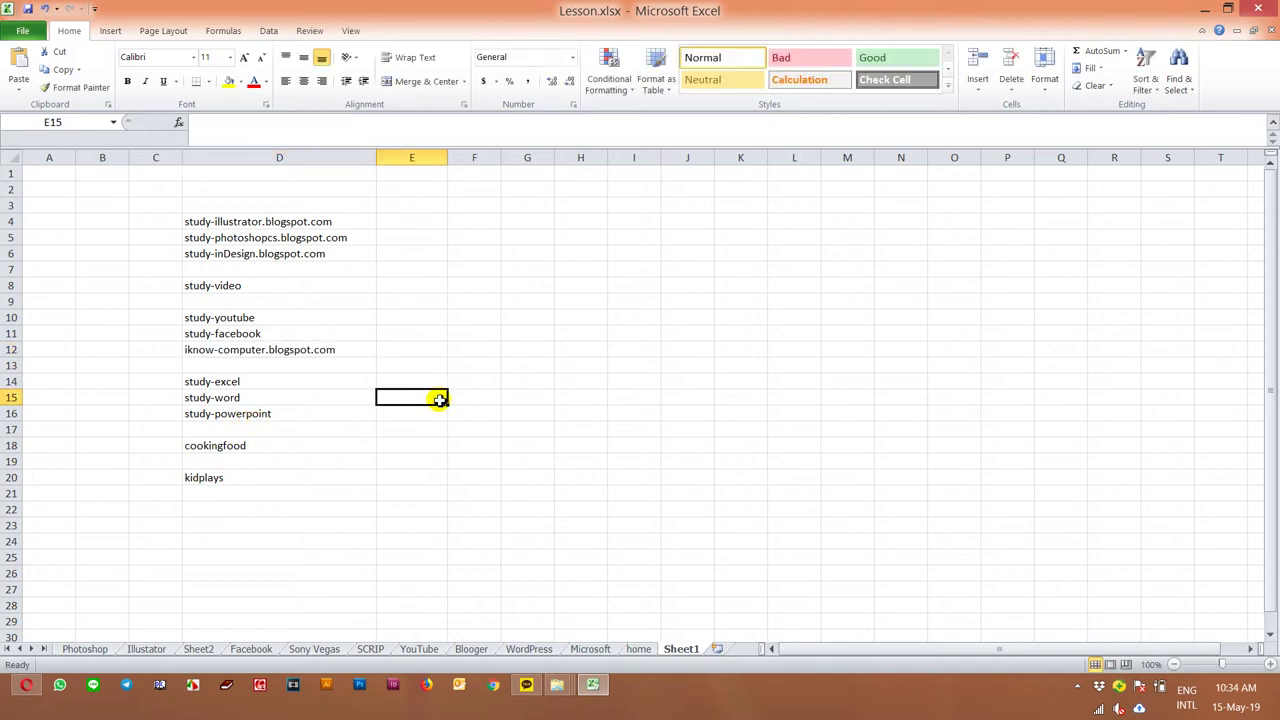
Switch back to Blogger and view the new study-computer blog.
click(25, 686)
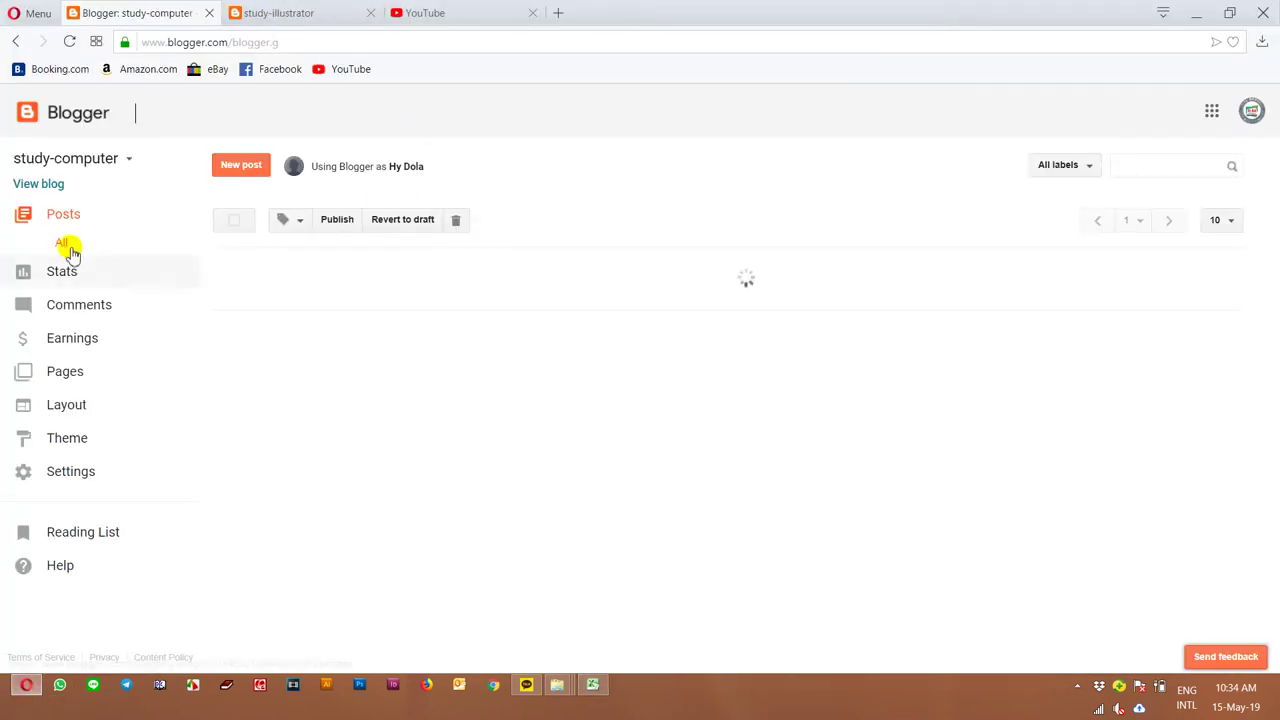
click(40, 182)
click(347, 15)
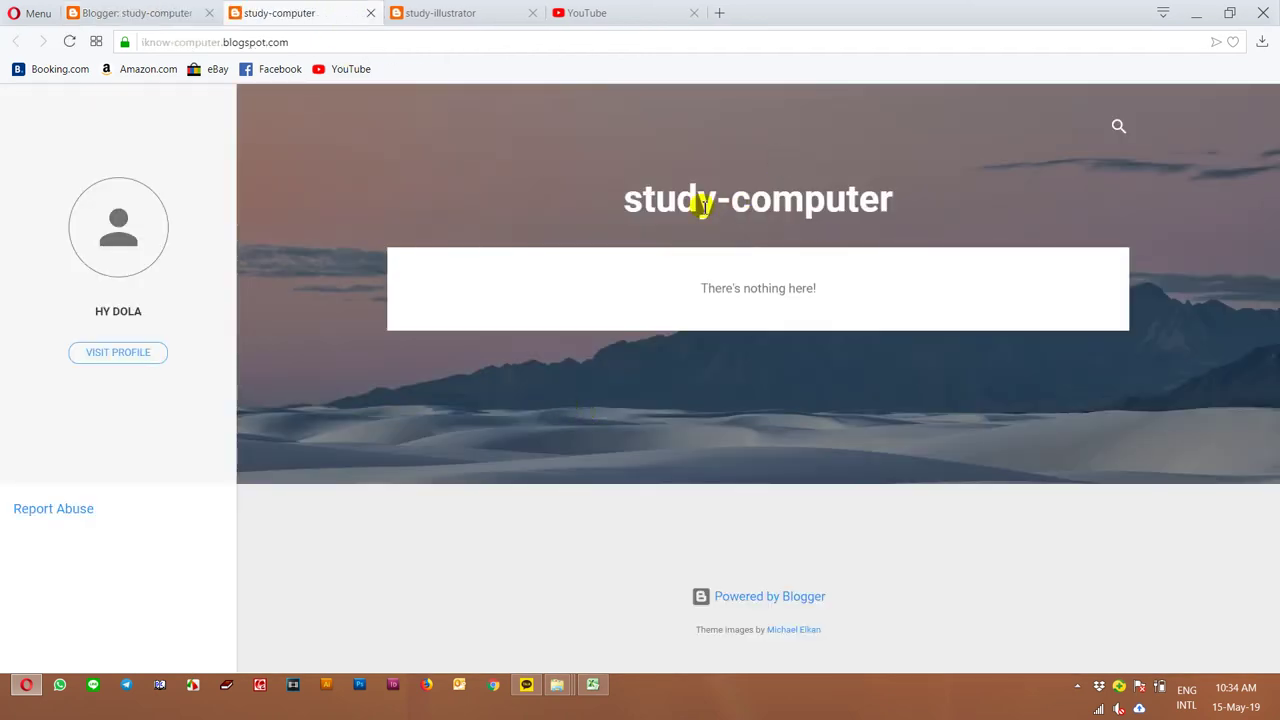
Switch to the YouTube page and open the video How to repair external Hard Drive HDD 2TB.
click(440, 12)
click(570, 8)
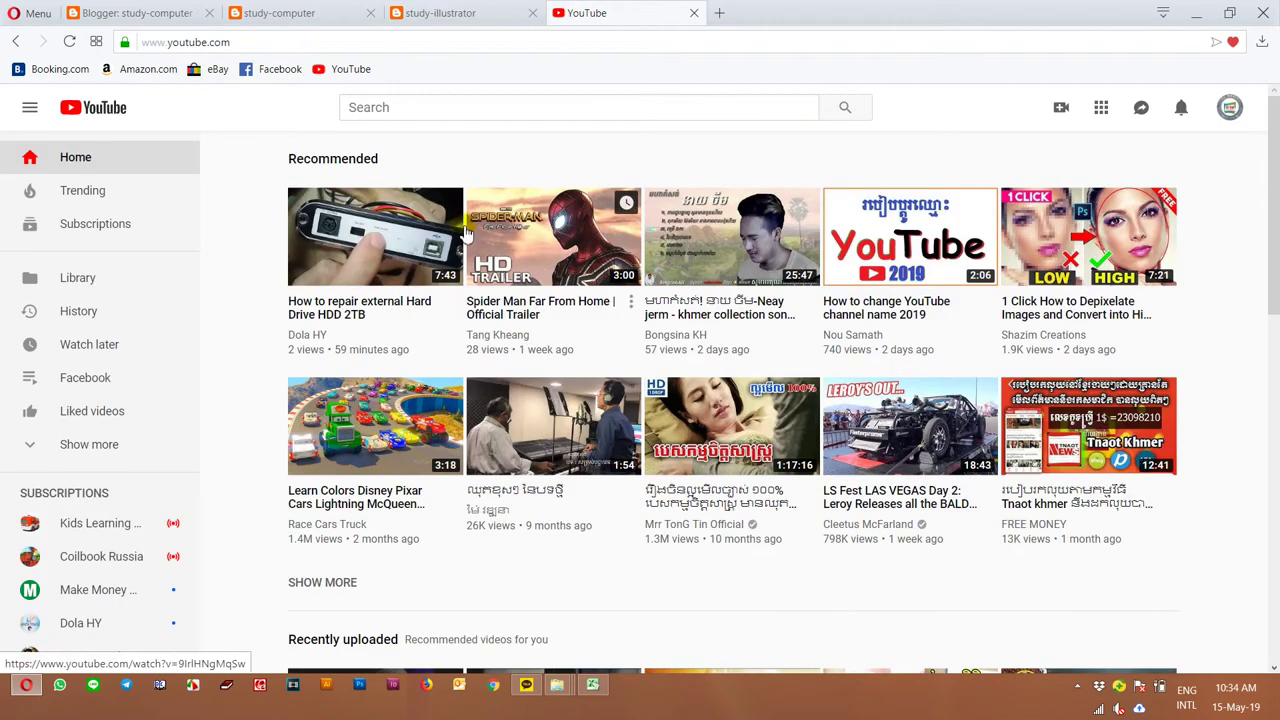
click(427, 245)
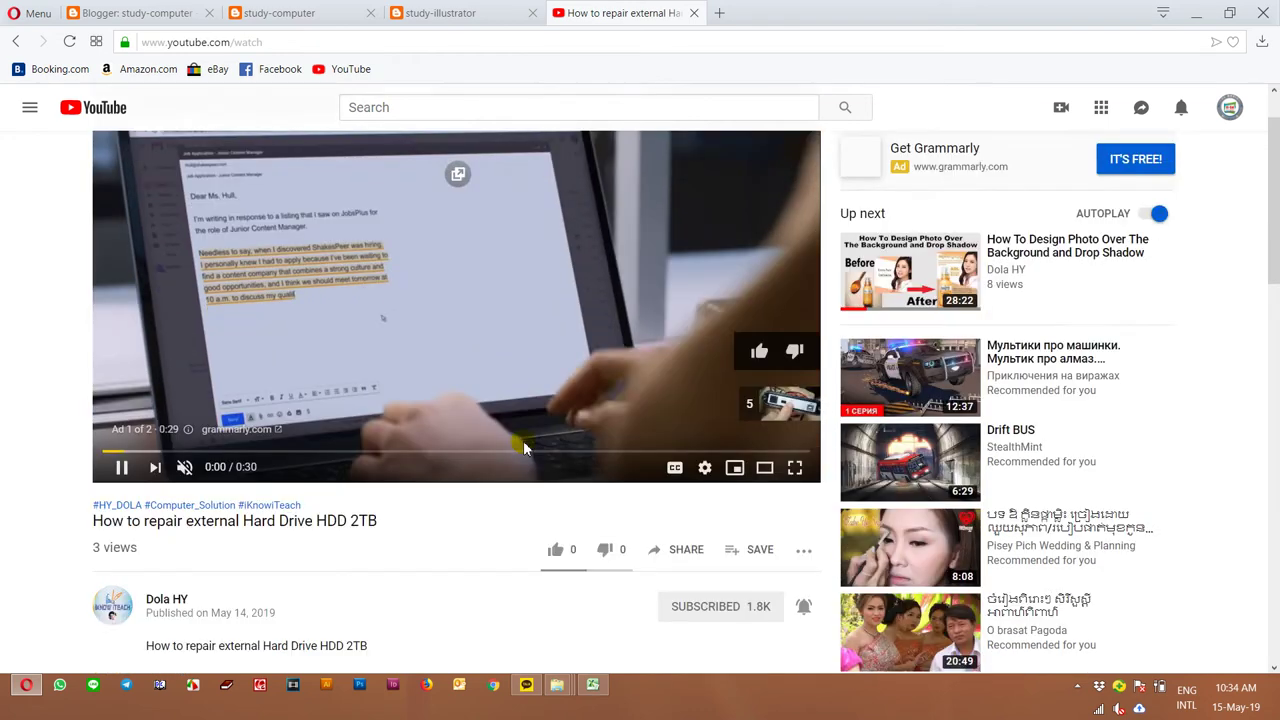
Share the video How to repair external Hard Drive HDD 2TB to Blogger and publish it as a post on the study-computer blog.
scroll(686, 597, down, 2)
click(674, 465)
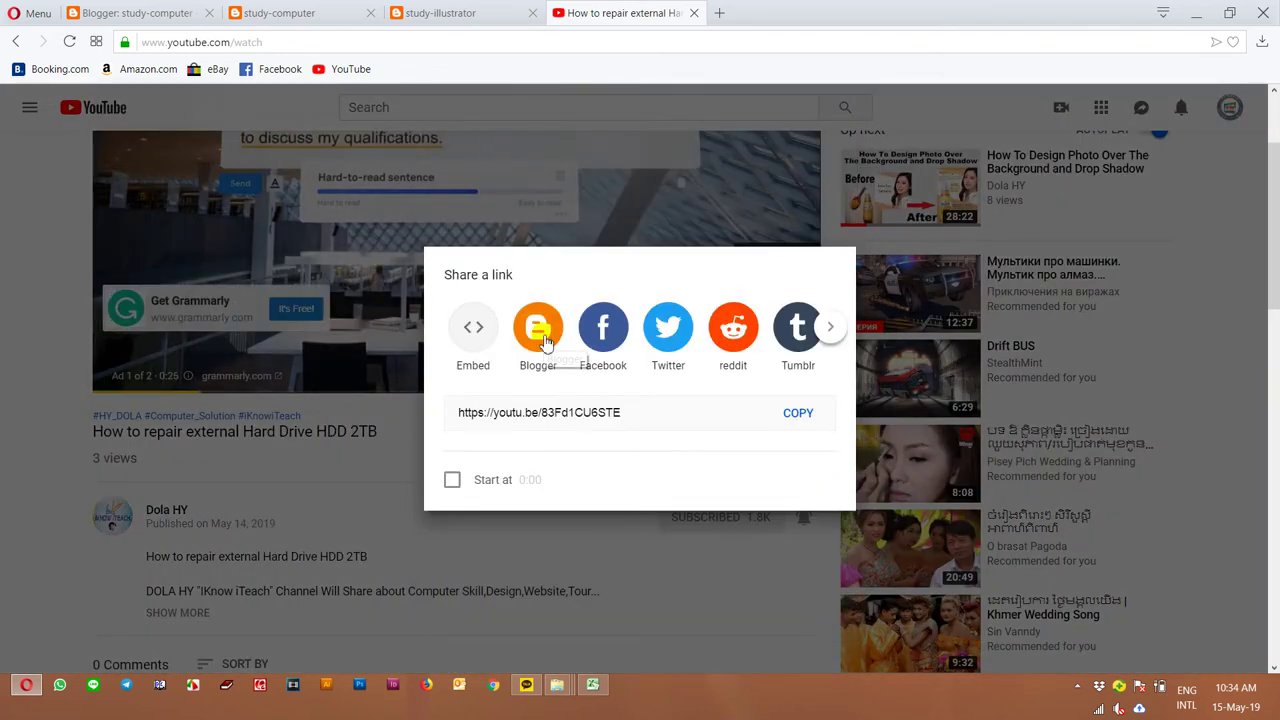
click(548, 330)
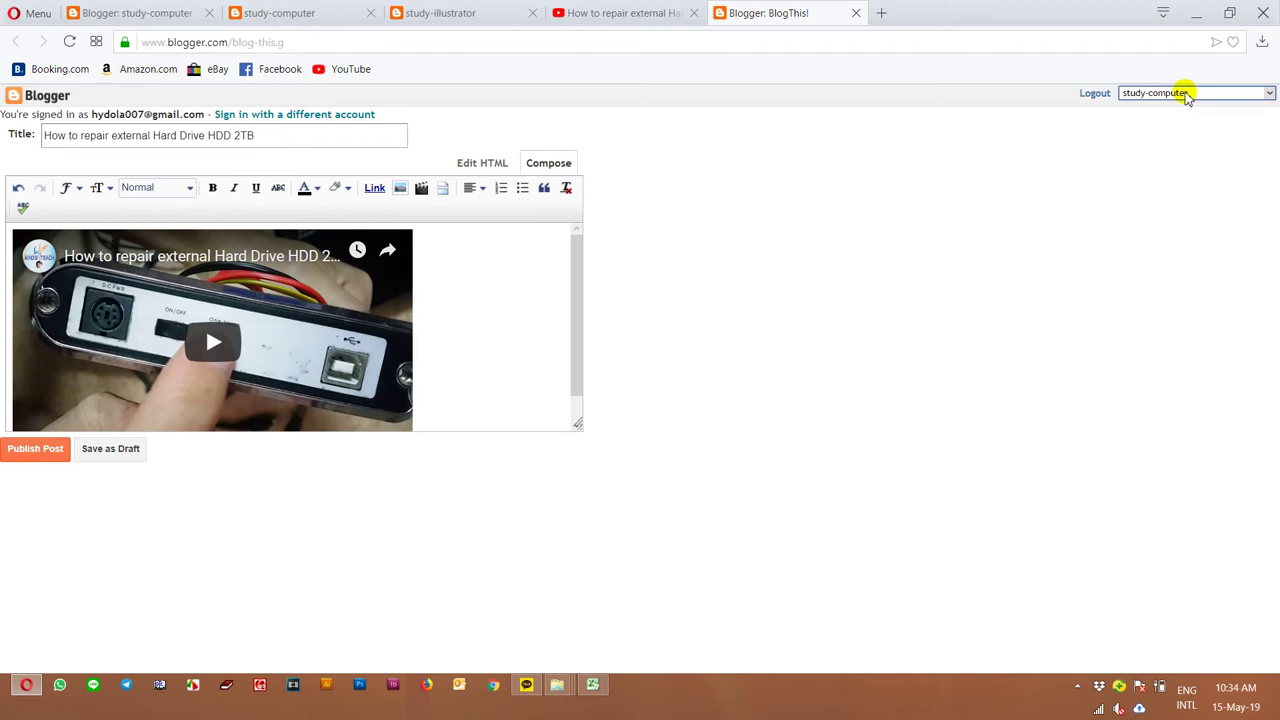
click(1192, 93)
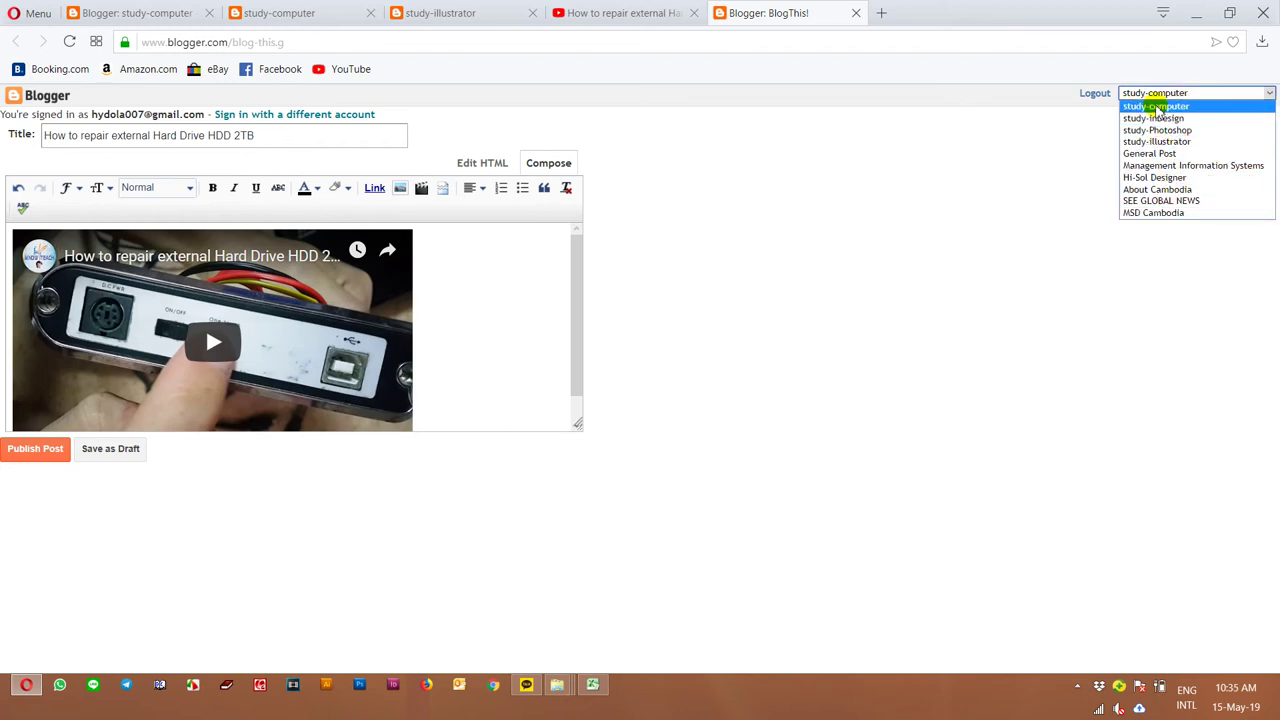
click(922, 137)
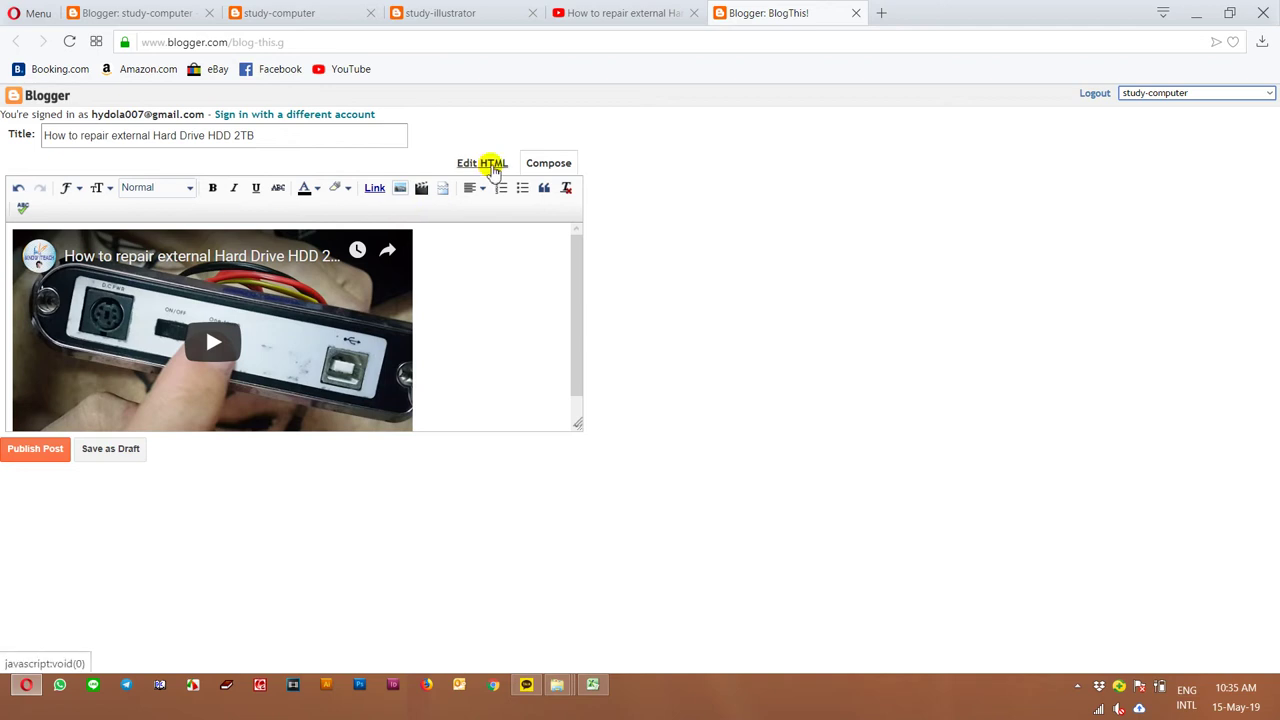
click(48, 452)
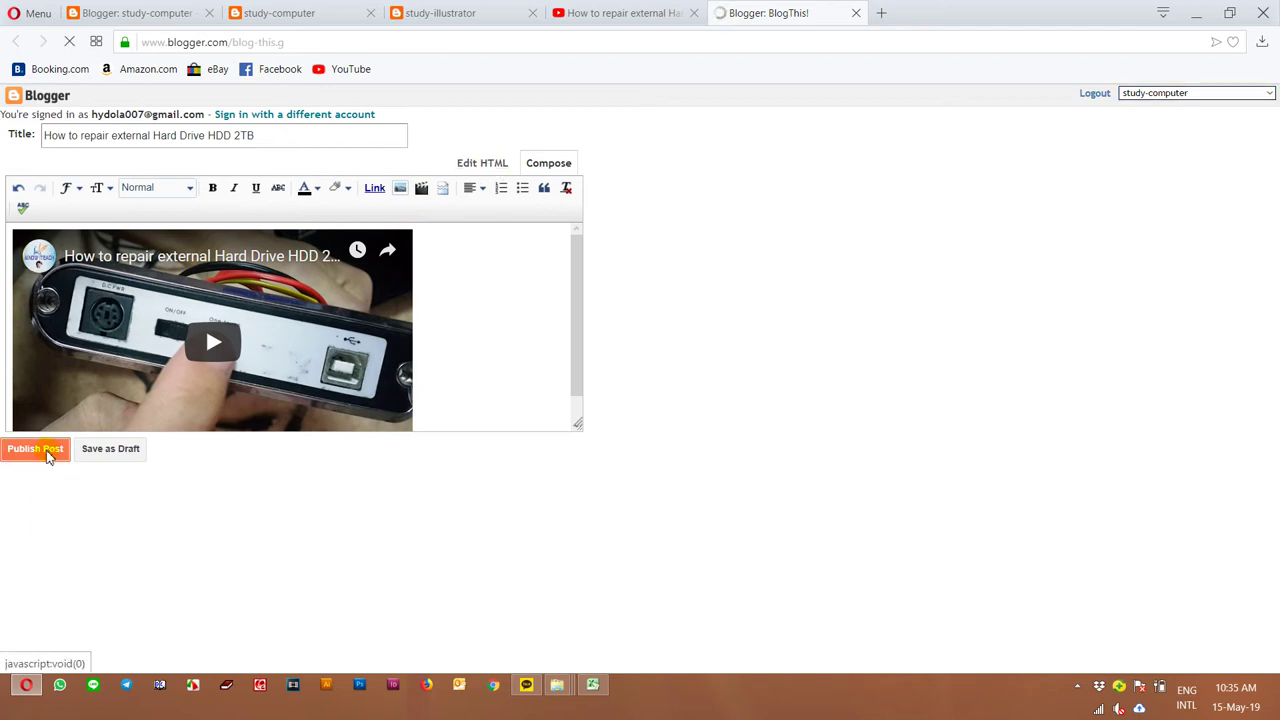
View the published post on the study-computer blog and close the blog page.
click(98, 202)
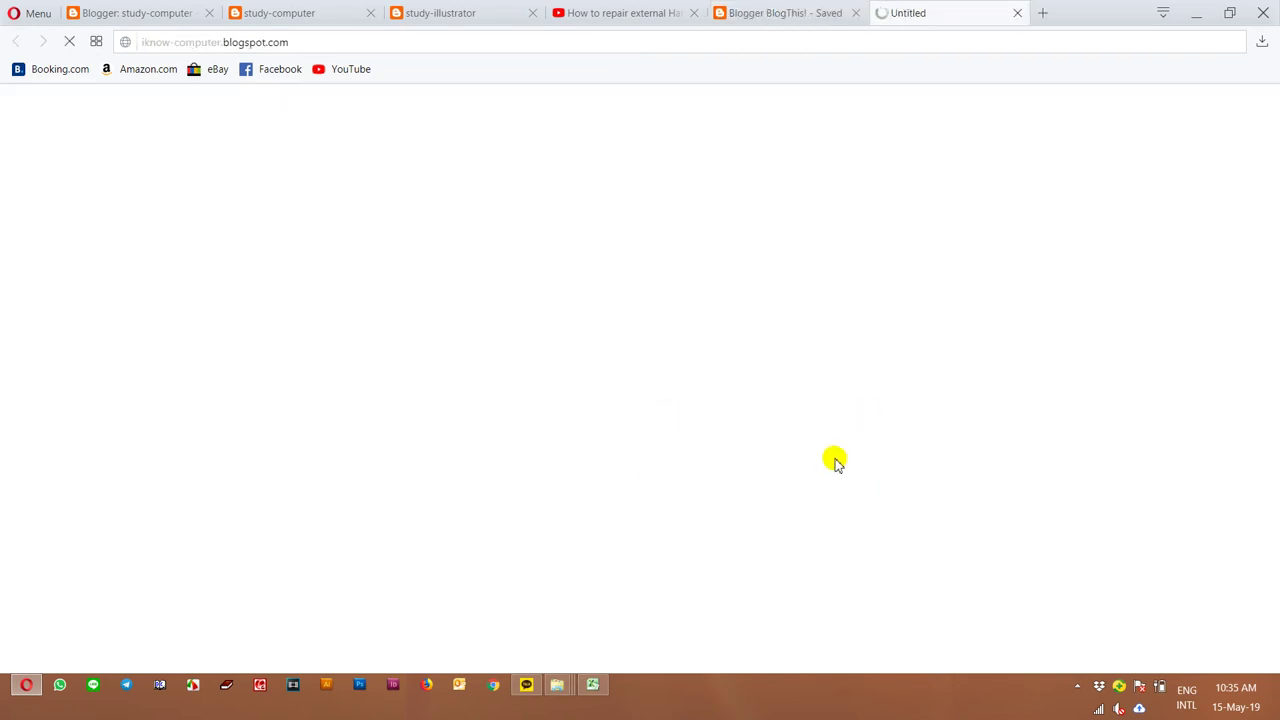
scroll(840, 440, down, 1)
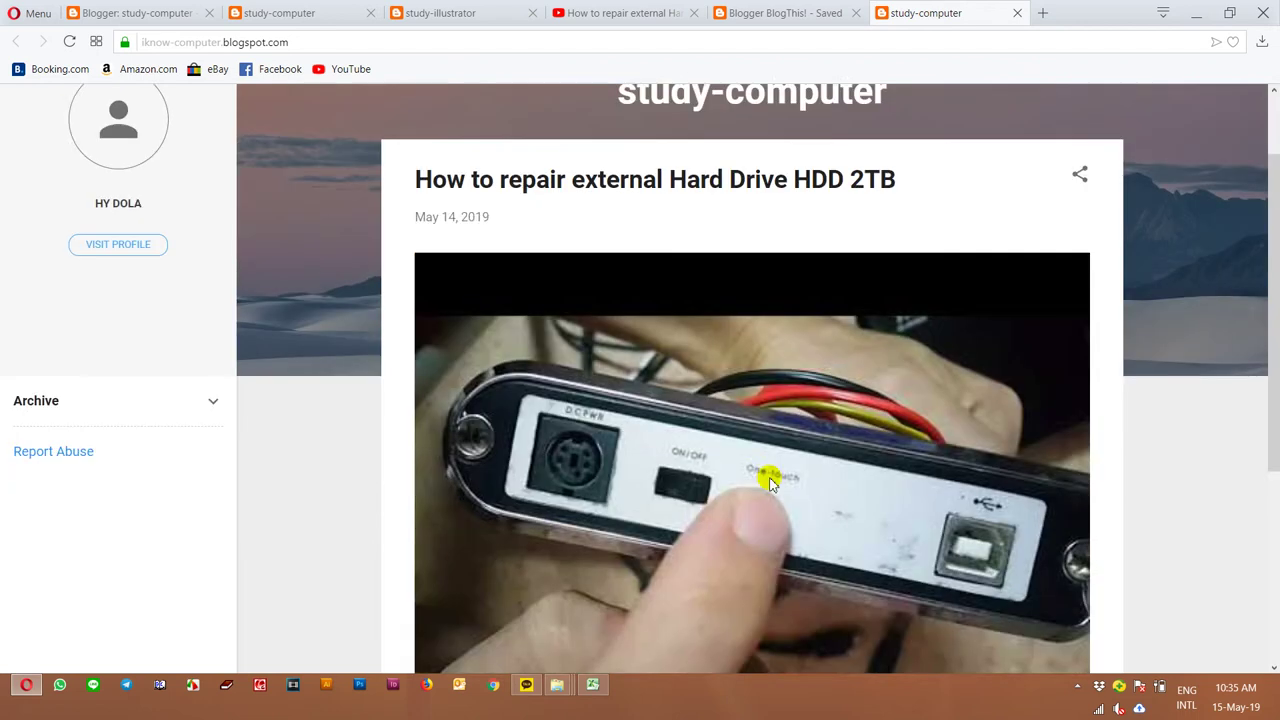
scroll(770, 483, down, 2)
scroll(760, 450, up, 3)
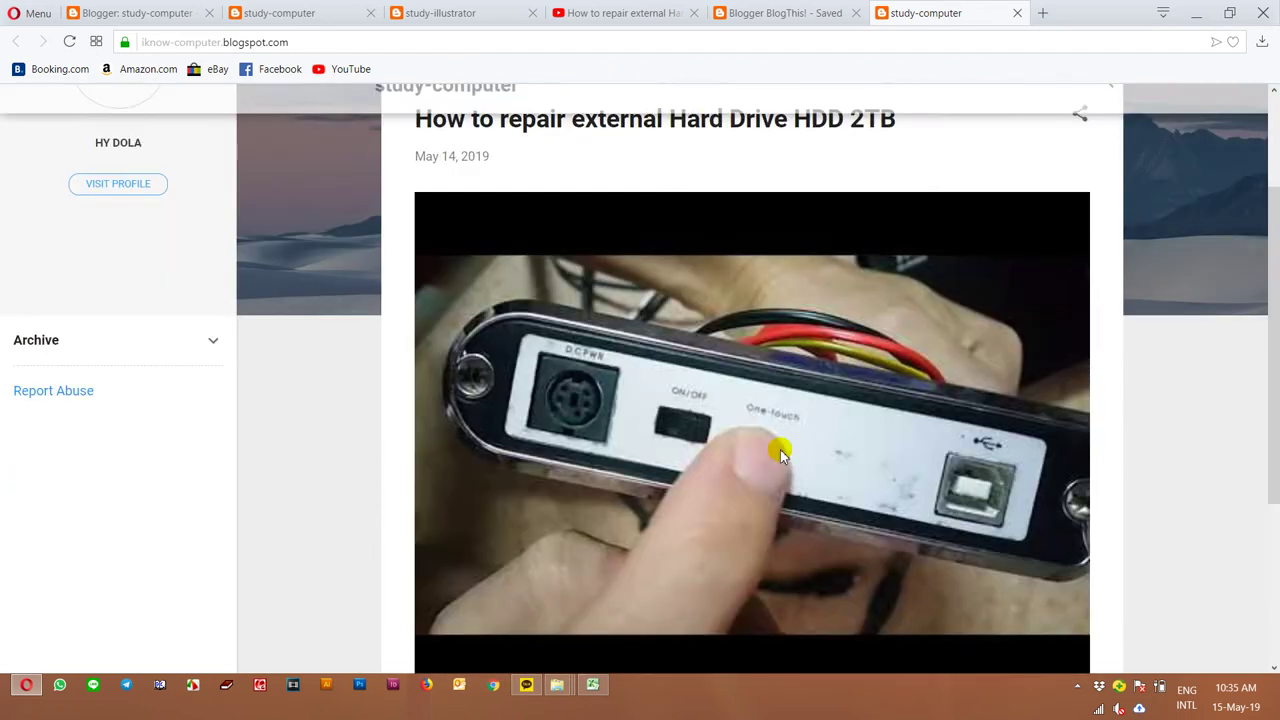
click(1015, 14)
Return to the YouTube page, dismiss the share dialog and open the video How To Design Photo Over The Background and Drop Shadow.
click(668, 12)
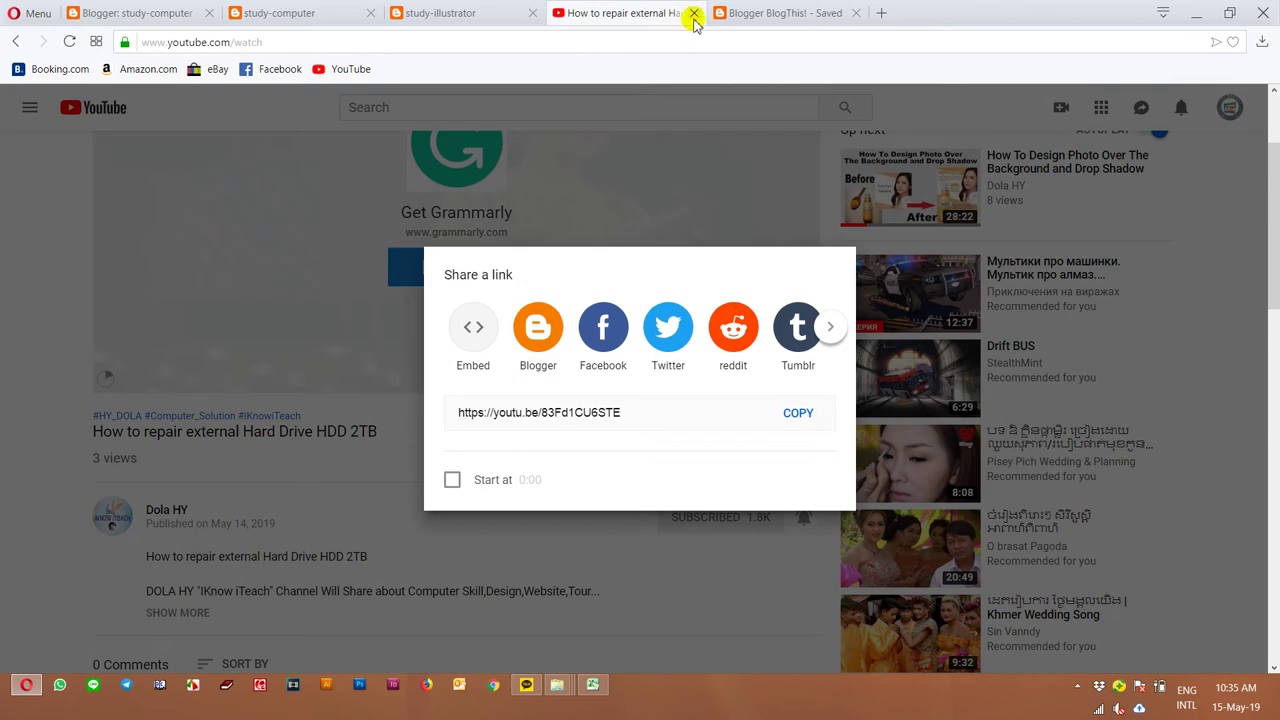
click(769, 216)
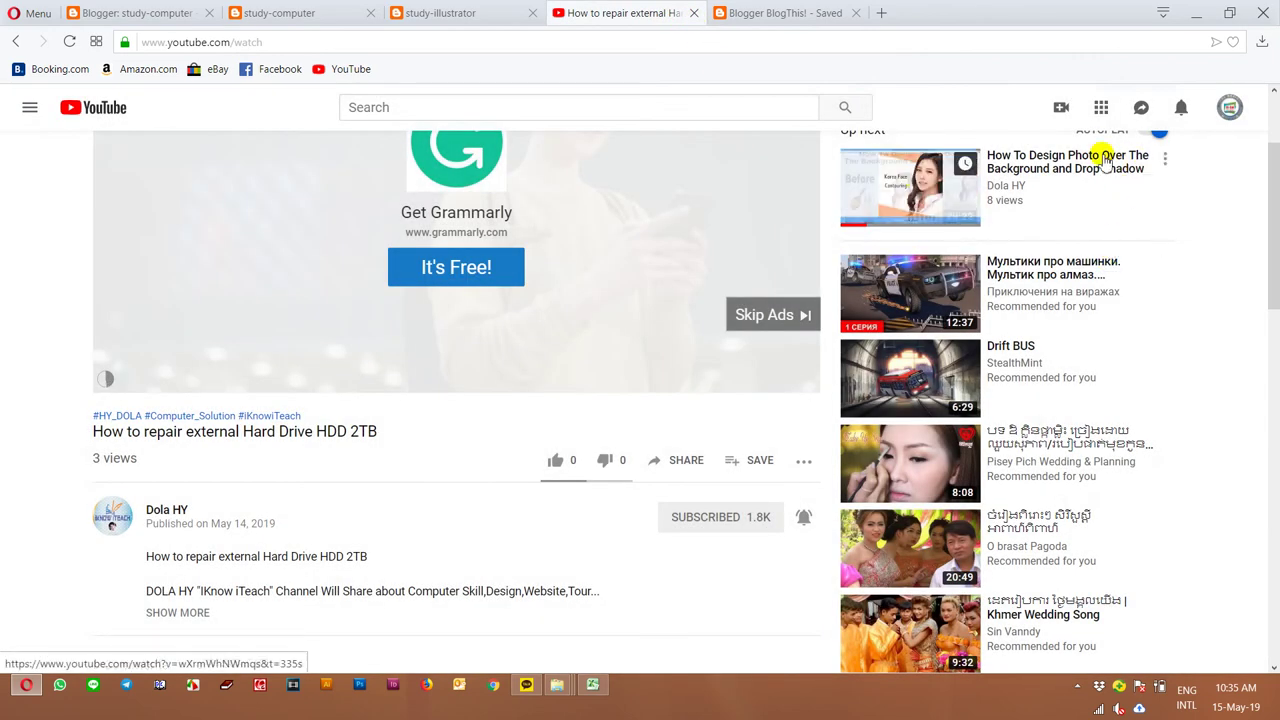
click(1105, 165)
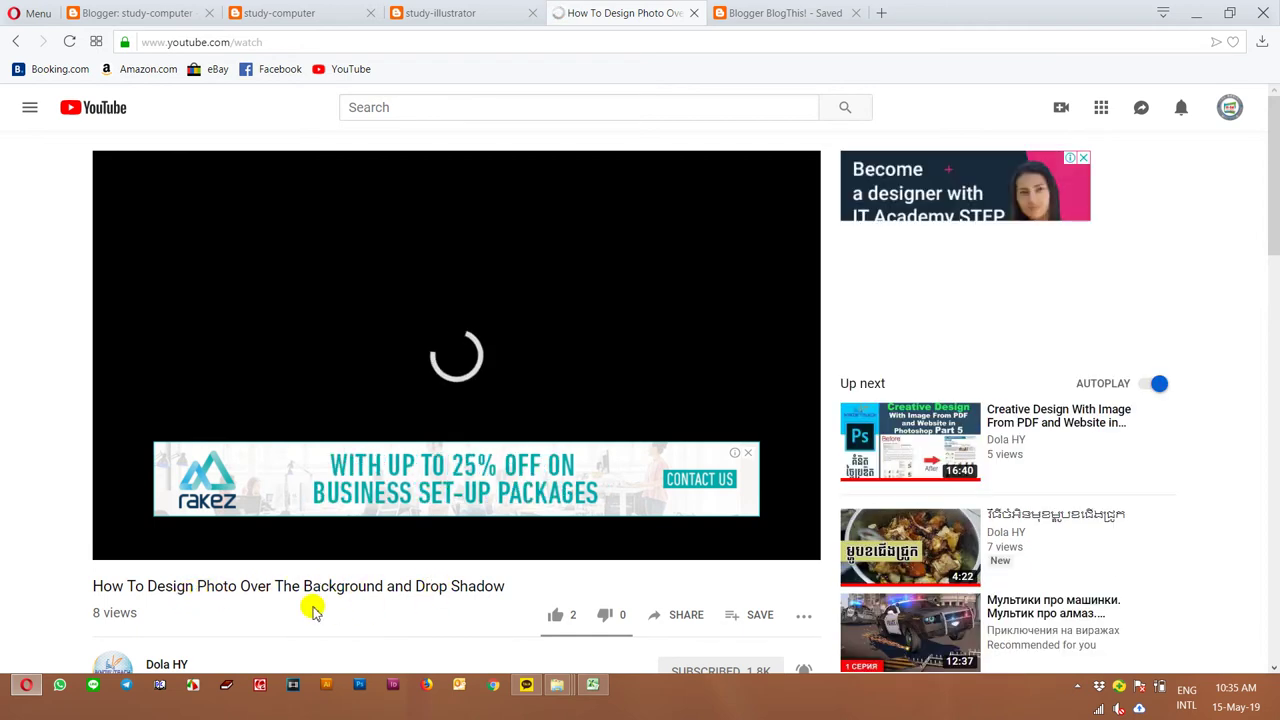
scroll(342, 577, down, 1)
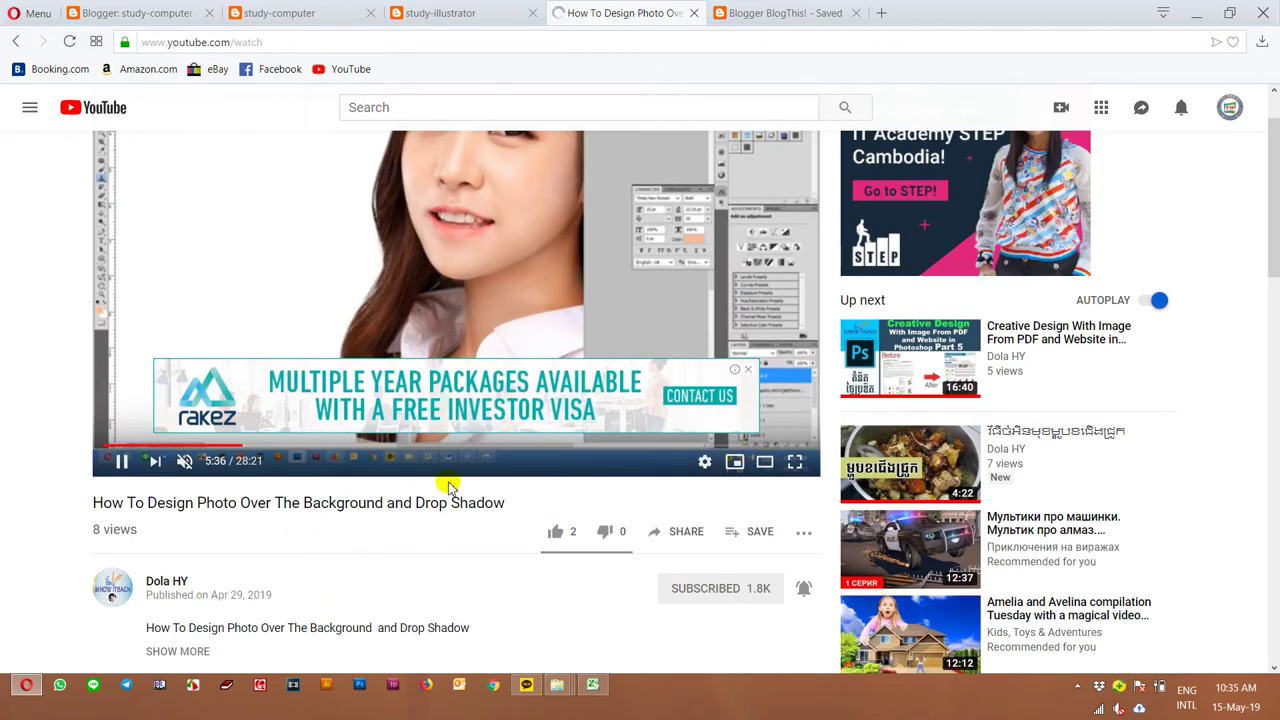
scroll(443, 449, up, 1)
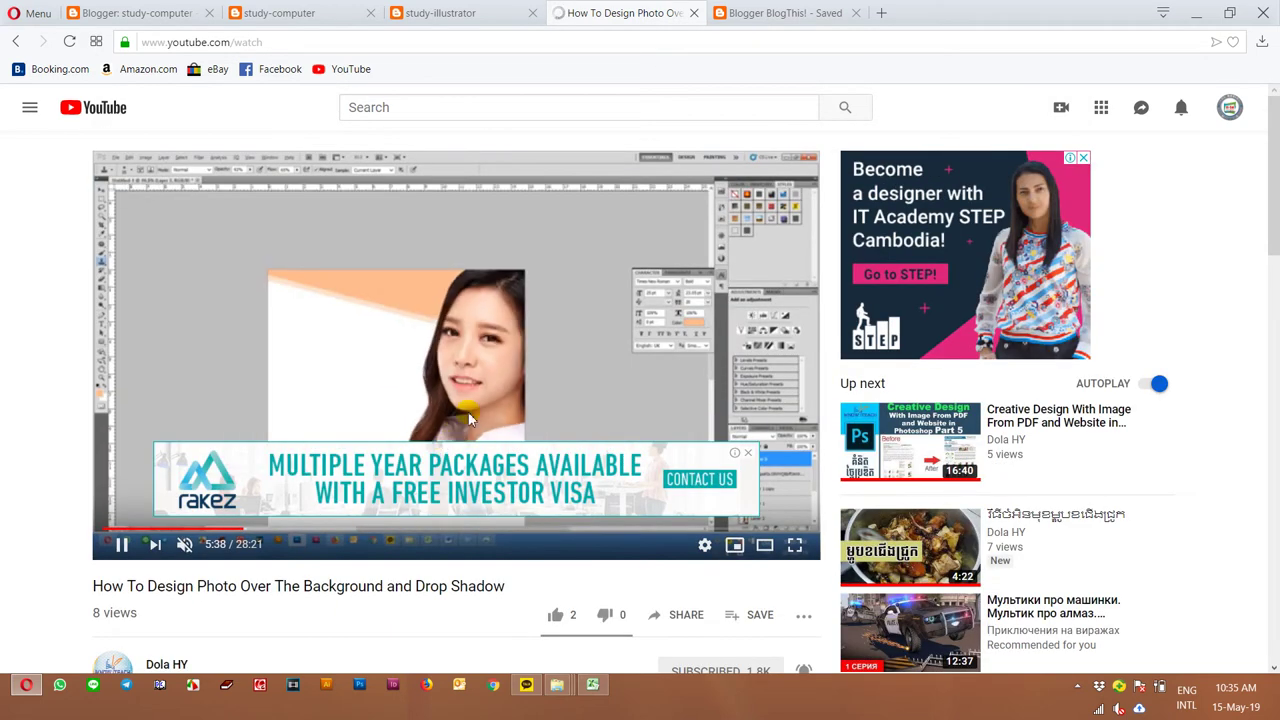
Share the photo design video to Blogger and publish it as a post on the study-Photoshop blog.
scroll(697, 591, down, 2)
click(678, 449)
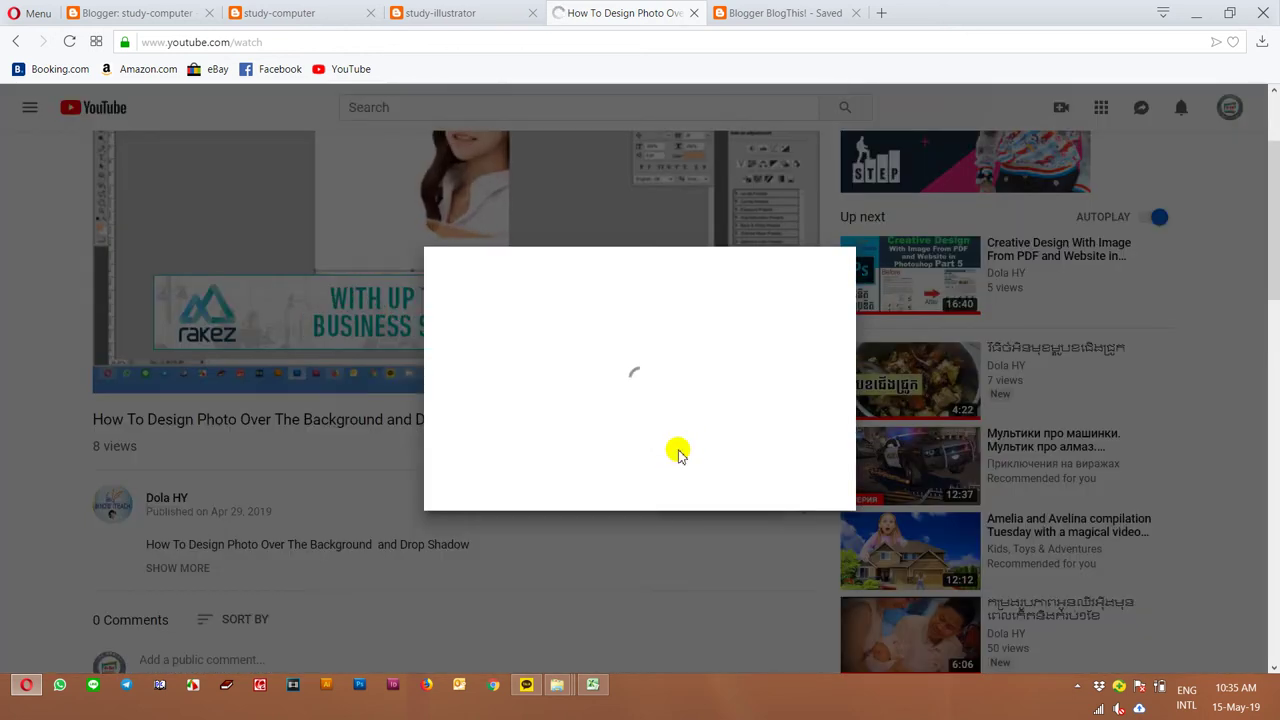
click(533, 328)
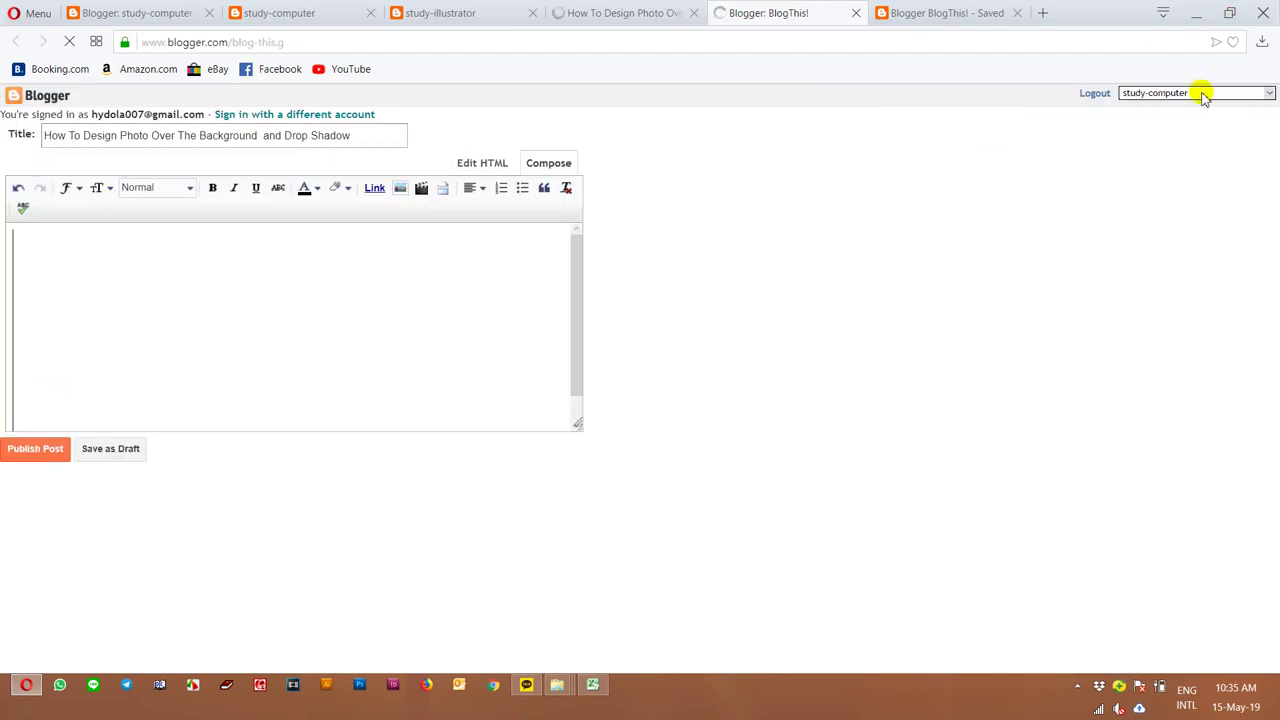
click(1203, 93)
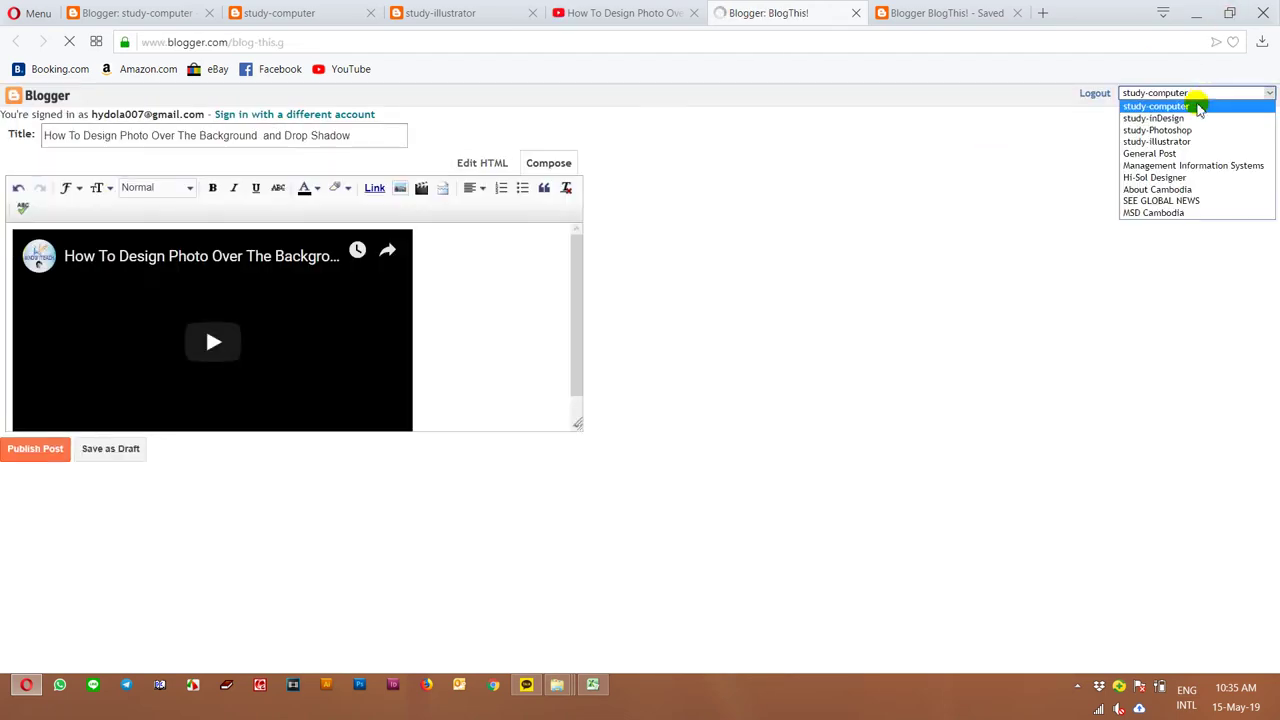
click(1189, 134)
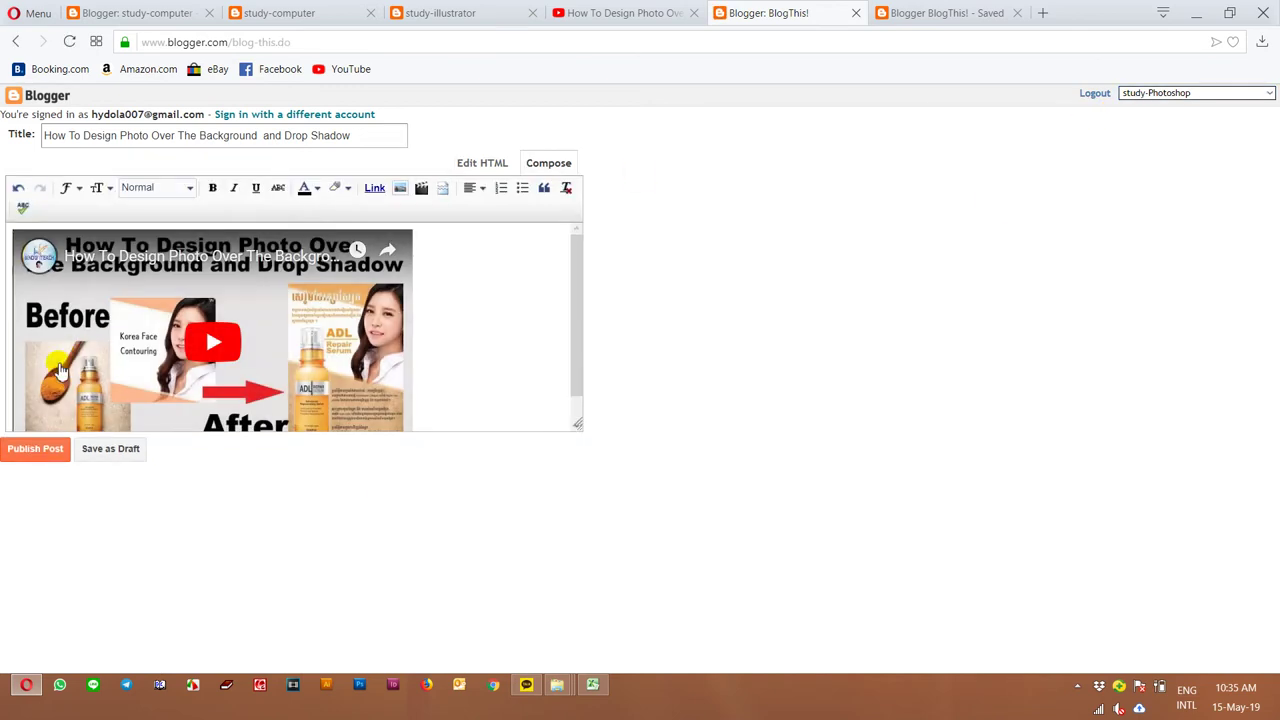
click(35, 449)
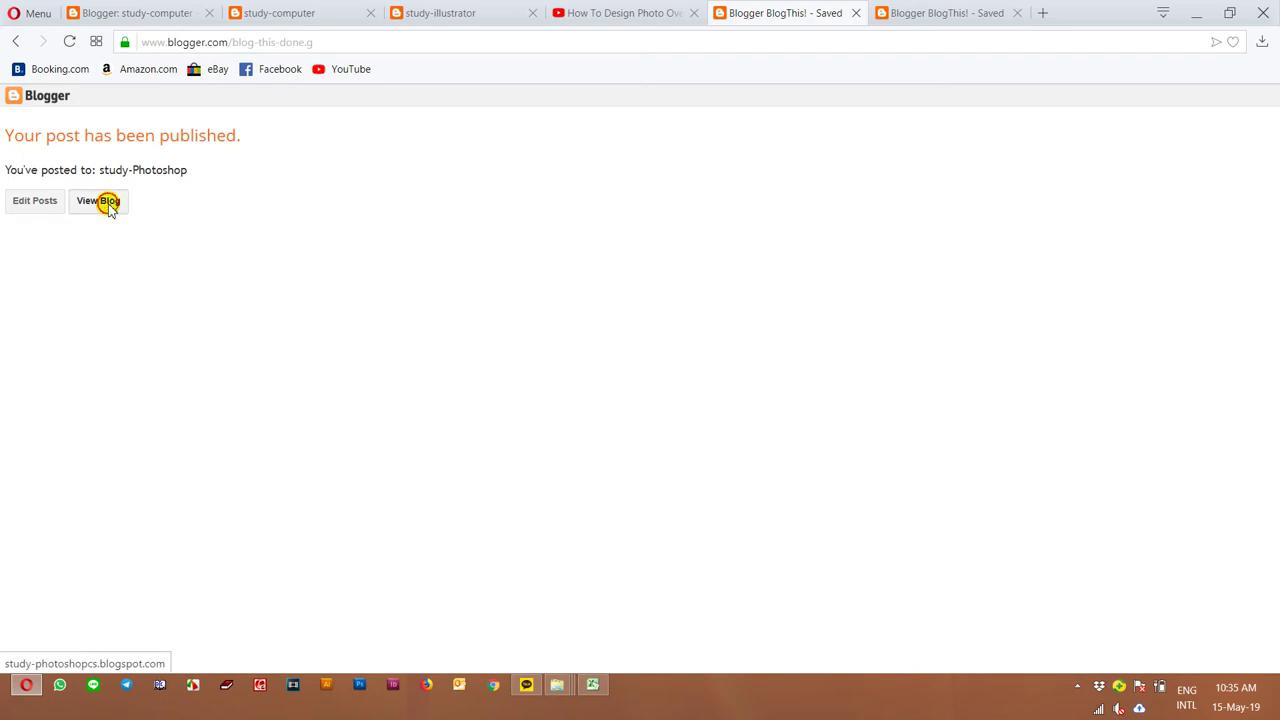
View the photo design post on the study-Photoshop blog, and close the blog and finished posting pages.
click(104, 203)
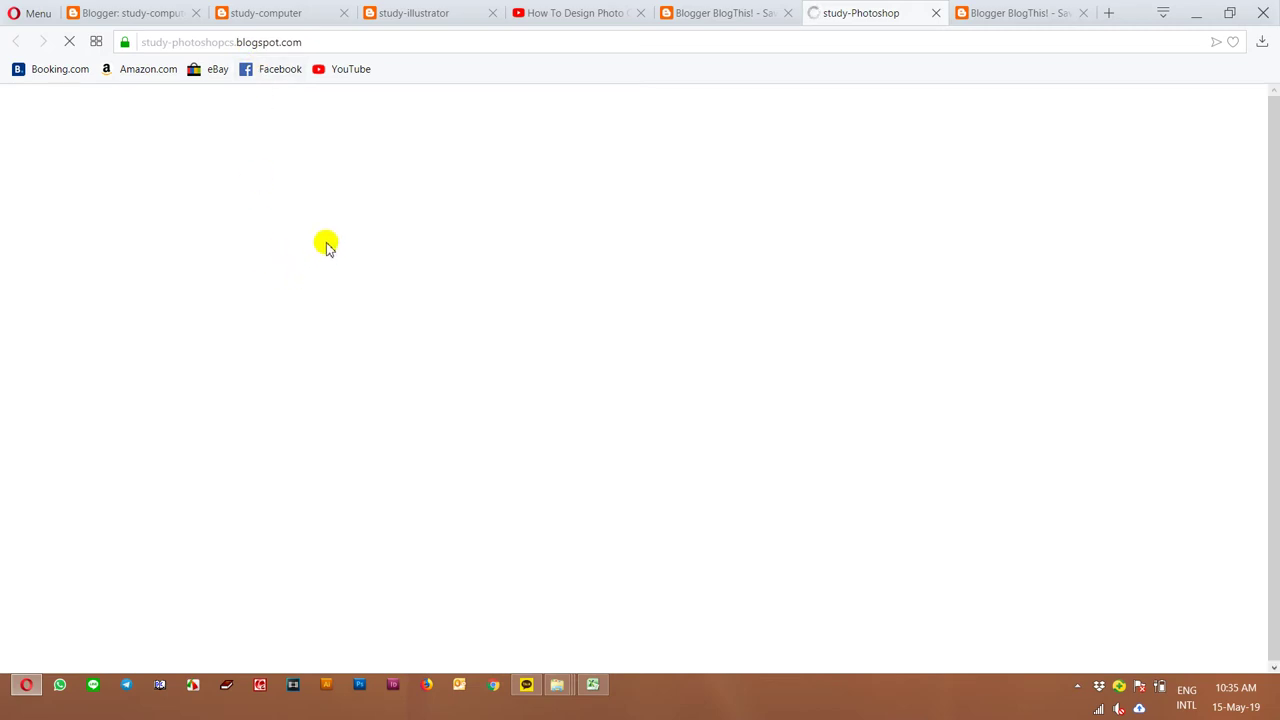
click(1036, 12)
click(1082, 13)
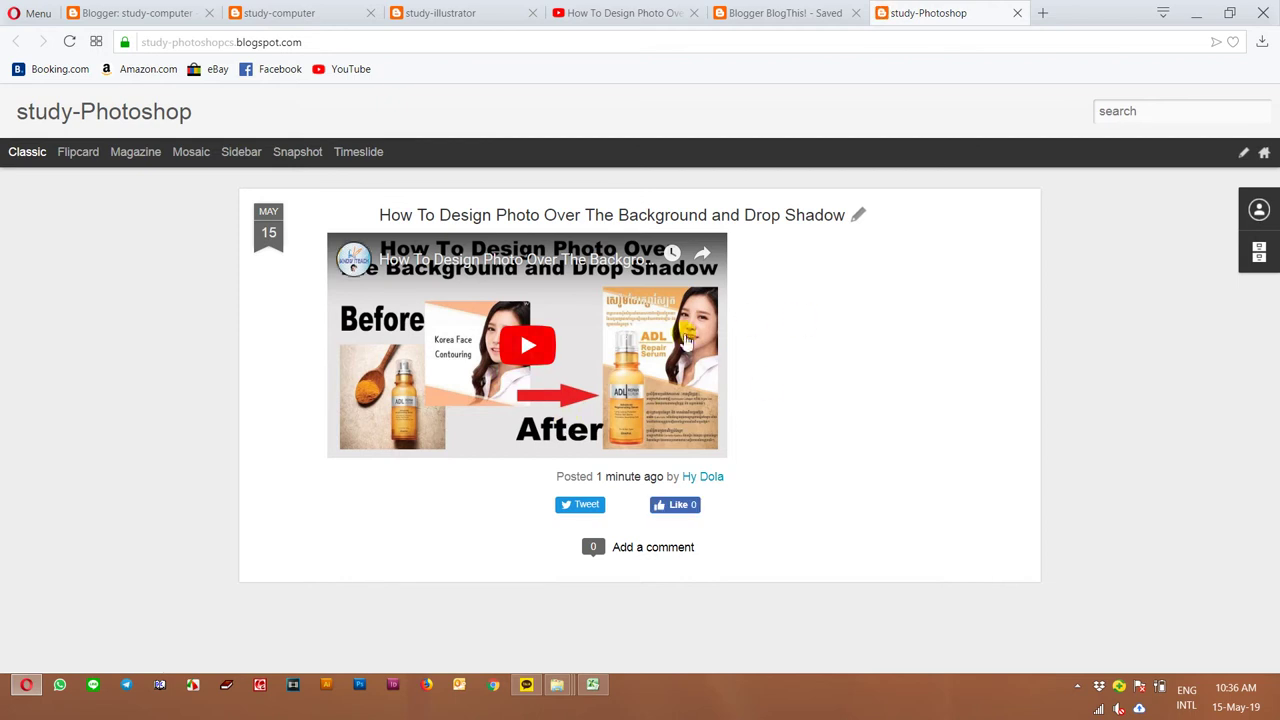
click(1020, 13)
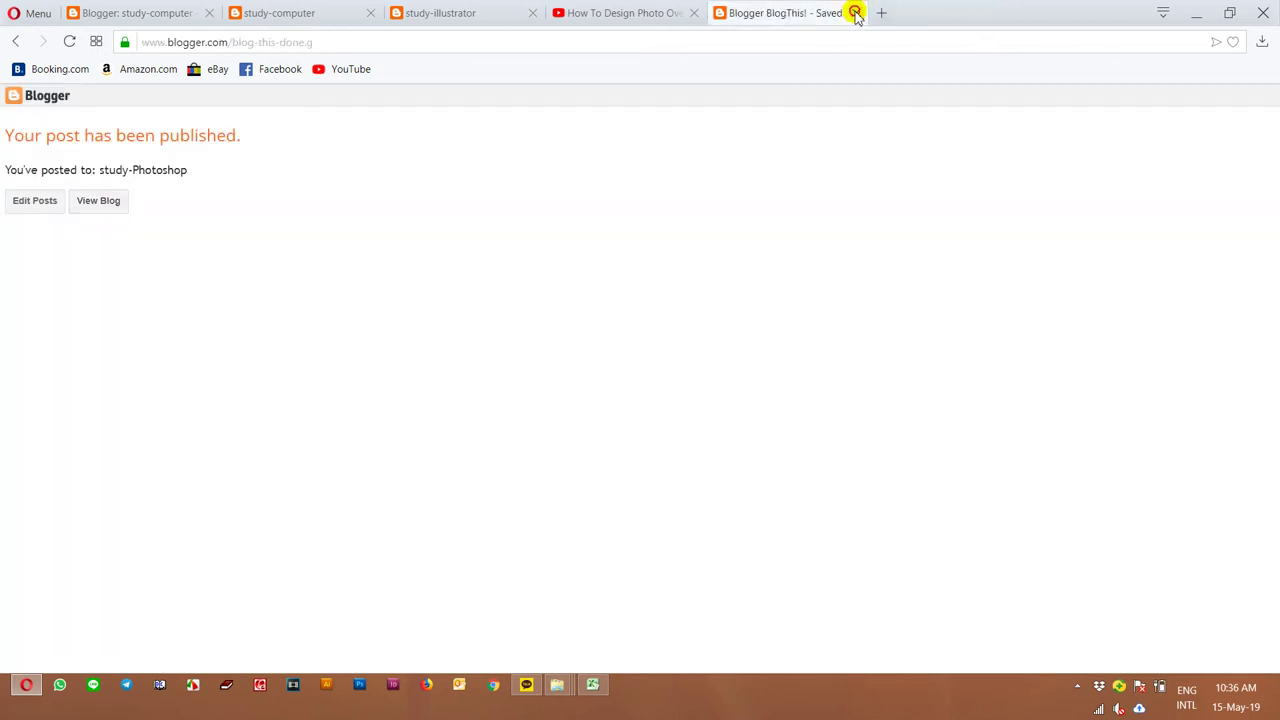
click(856, 13)
Dismiss the share dialog and open the video Creative Design With Image From PDF and Website in Photoshop Part 5.
click(643, 623)
click(859, 466)
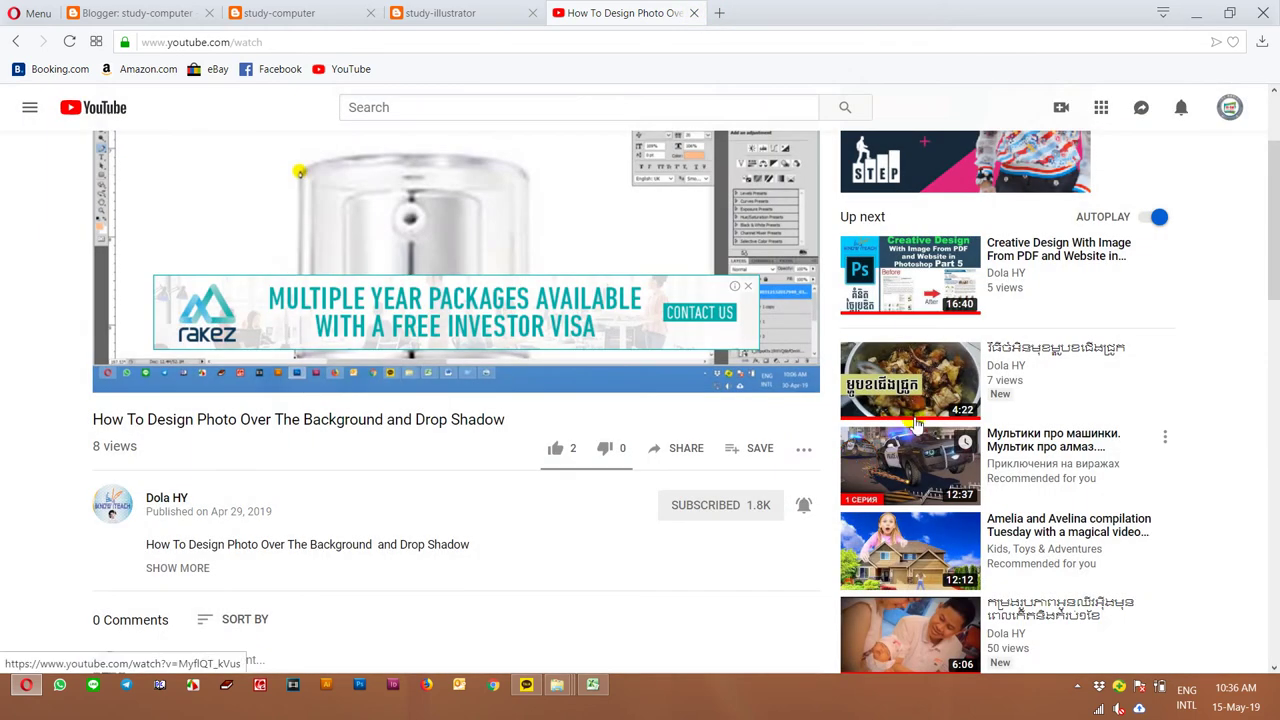
scroll(1037, 251, down, 2)
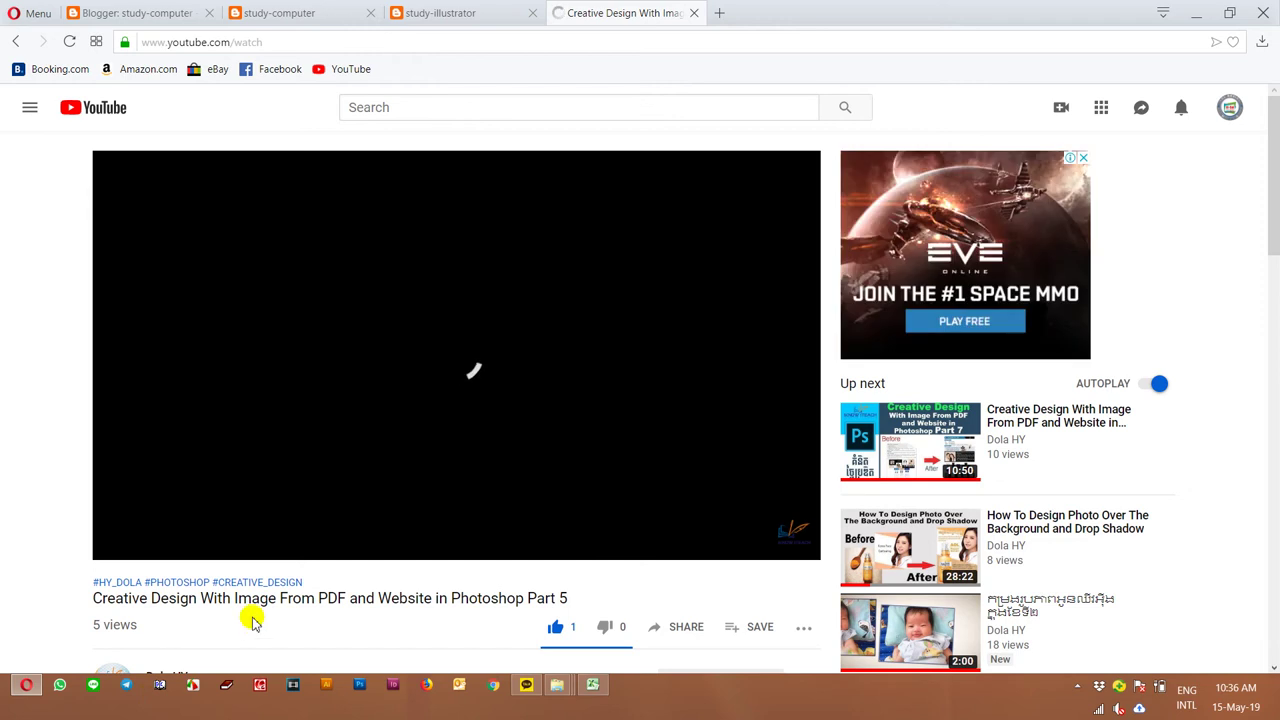
Share the Creative Design Part 5 video to Blogger and publish it as a post on the study-Photoshop blog.
scroll(669, 409, down, 2)
click(678, 462)
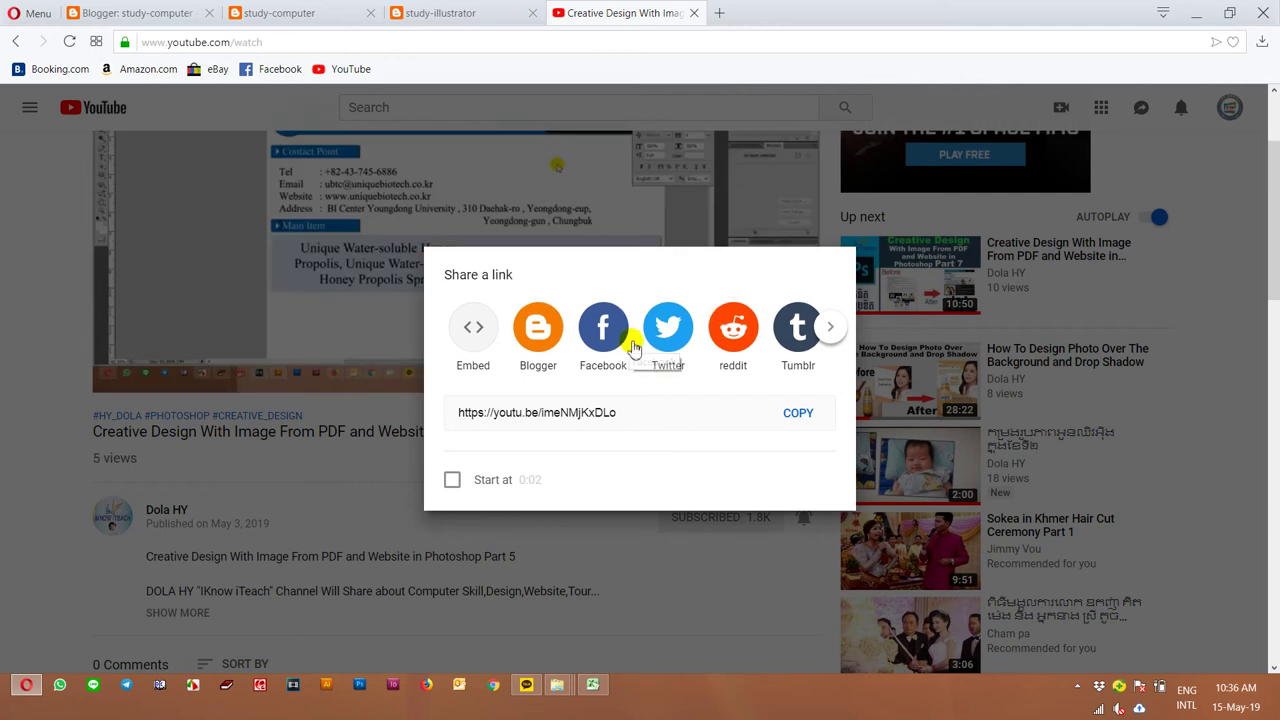
click(540, 330)
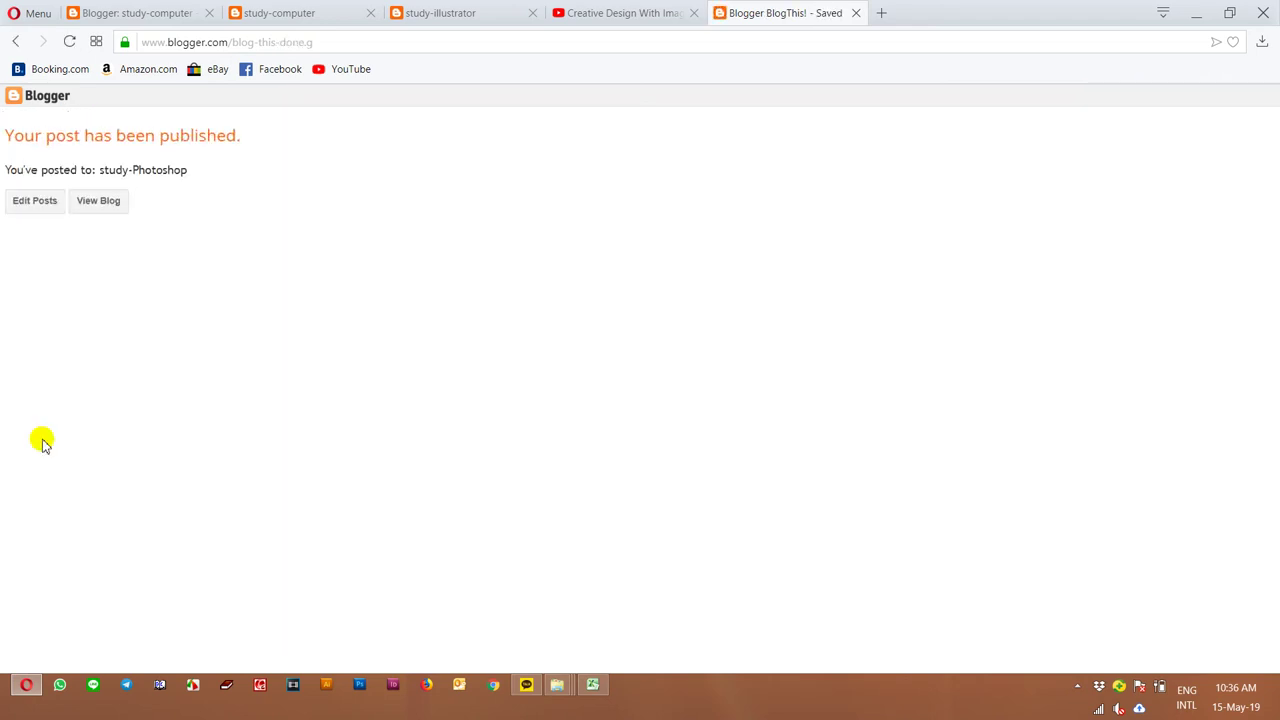
View and reload the study-Photoshop blog to check the Creative Design Part 5 post, and close the Blogger pages.
click(100, 205)
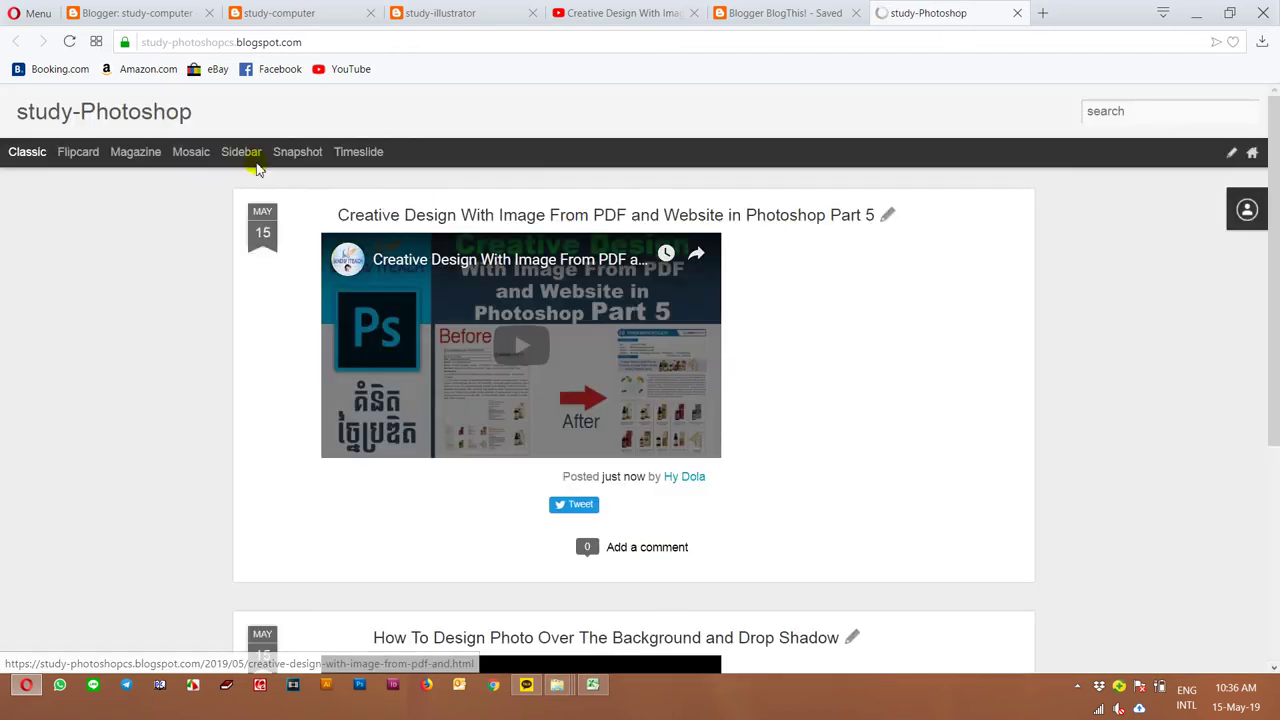
click(144, 117)
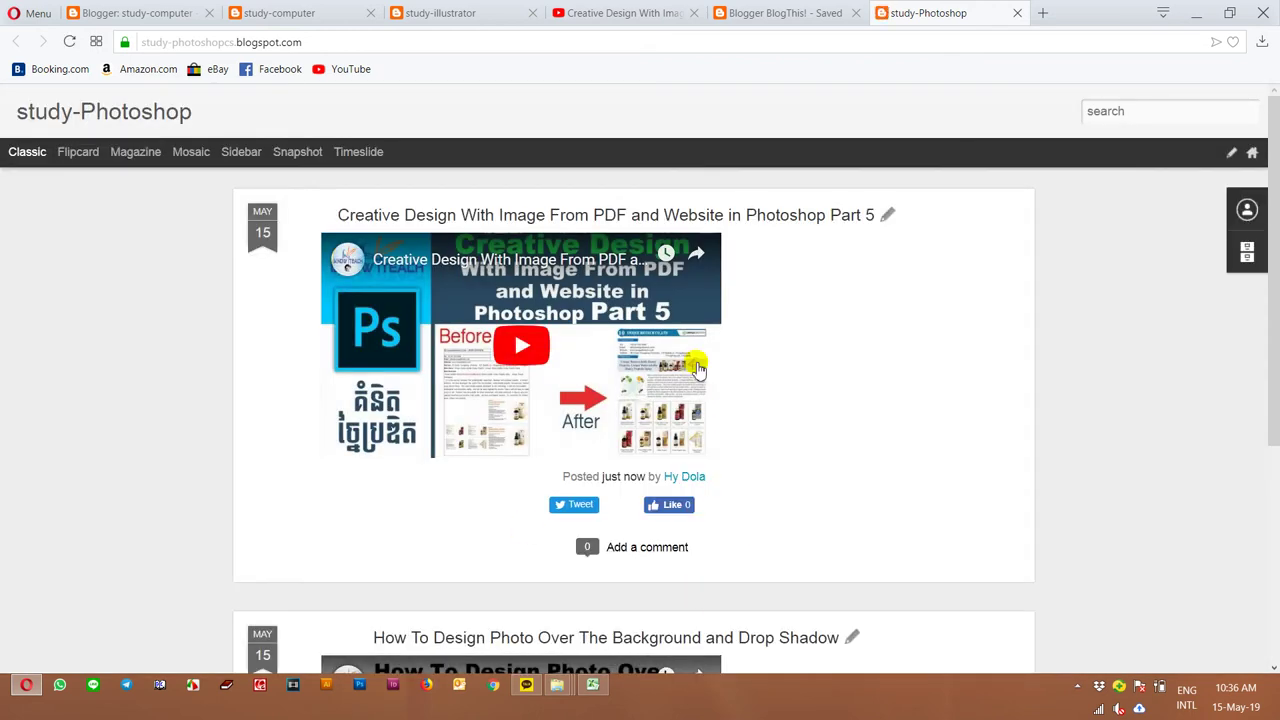
scroll(696, 367, down, 2)
scroll(698, 366, down, 2)
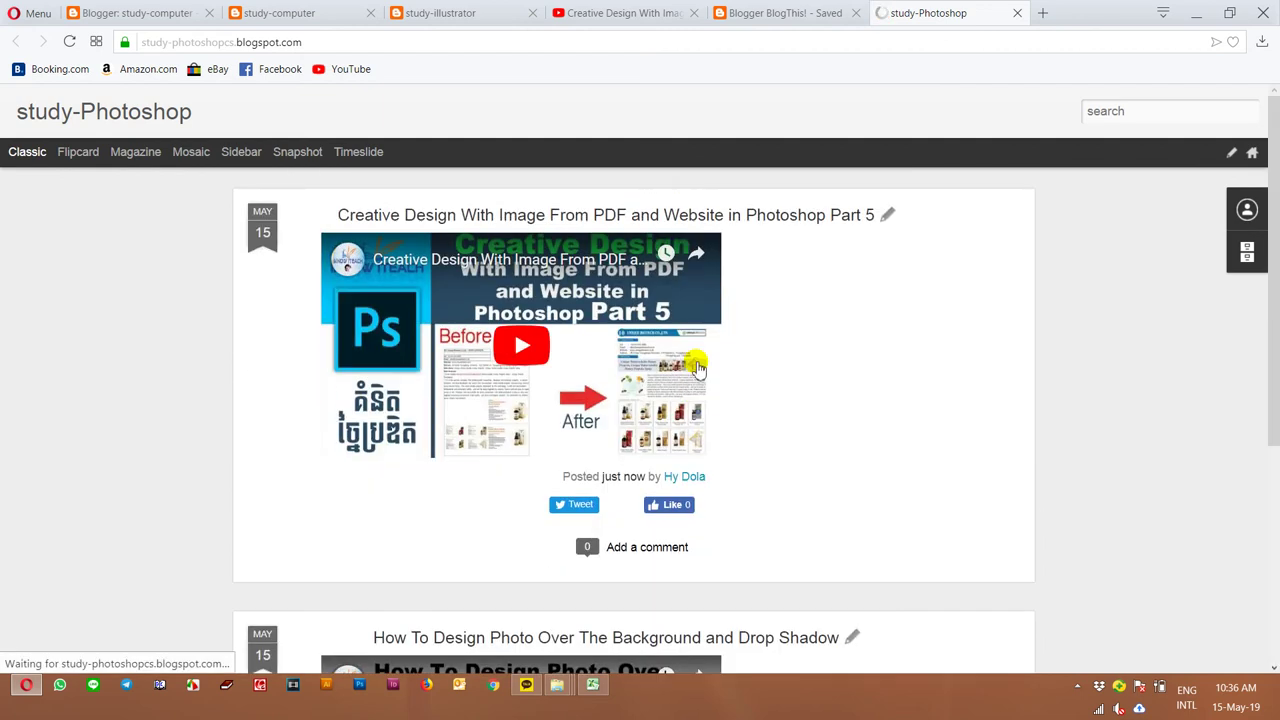
click(1017, 13)
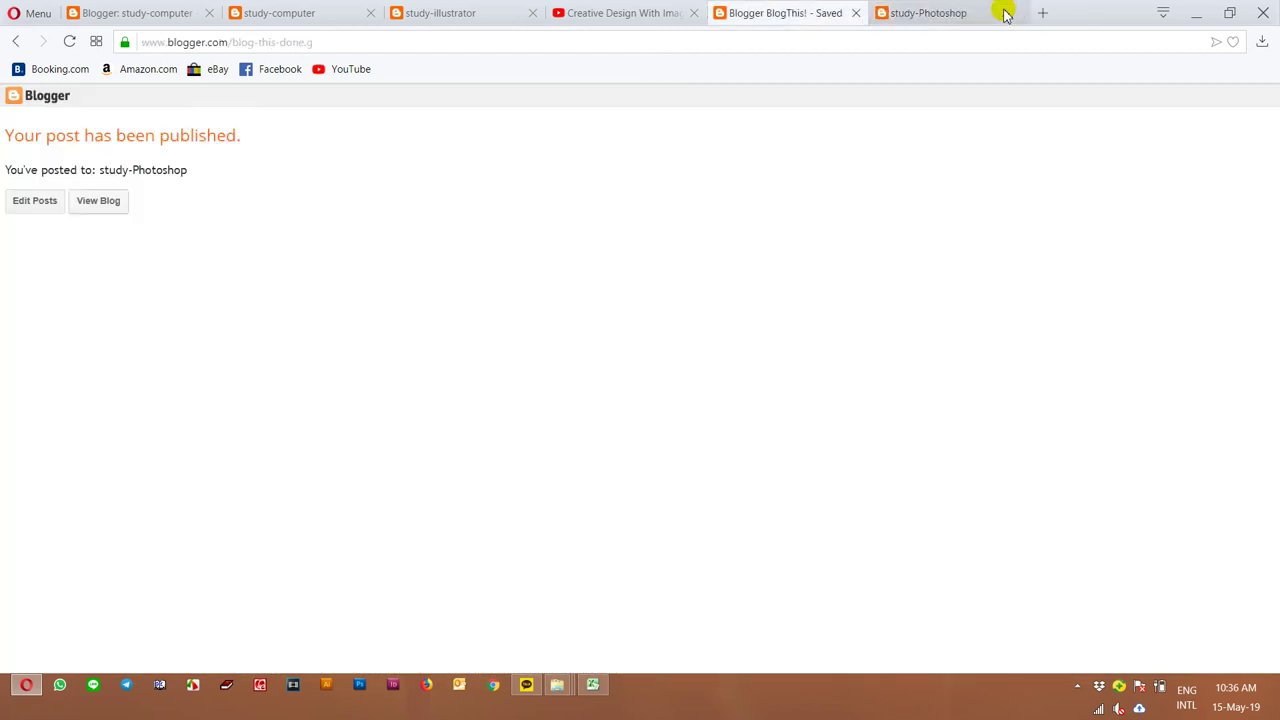
click(855, 13)
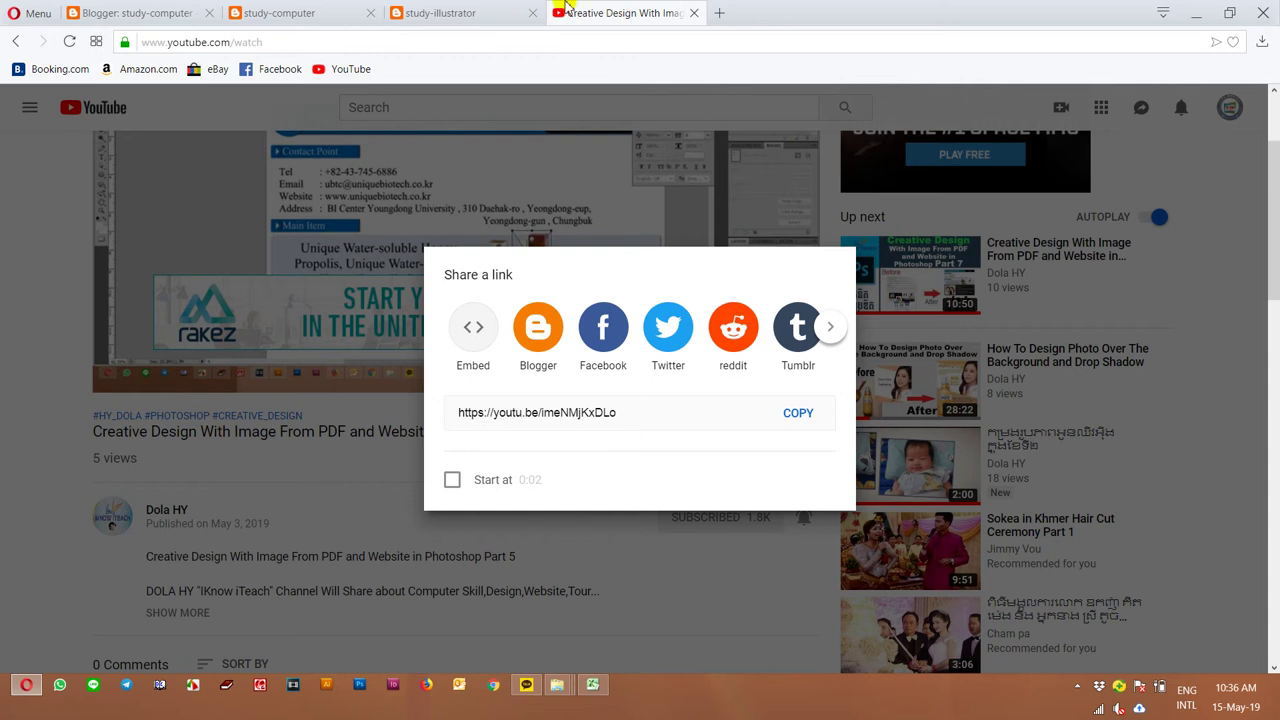
Dismiss the share dialog and open the channel that uploaded the Creative Design video.
click(1176, 165)
click(1228, 107)
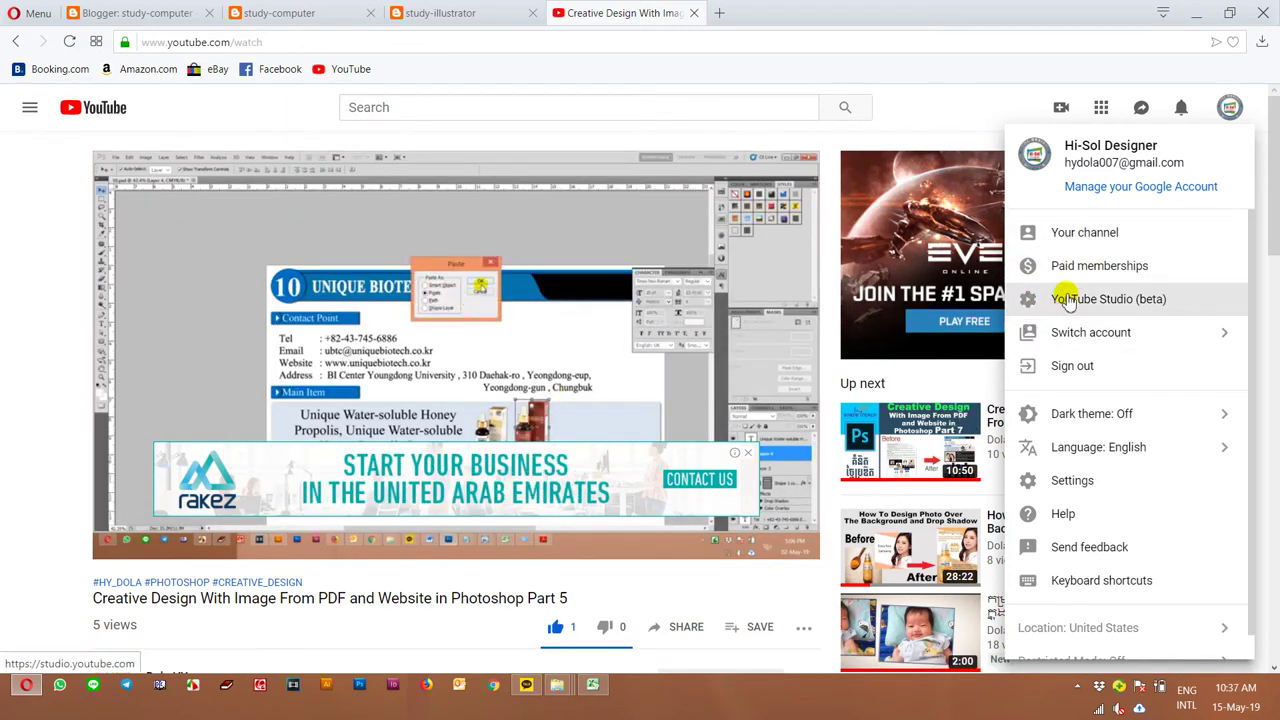
click(391, 108)
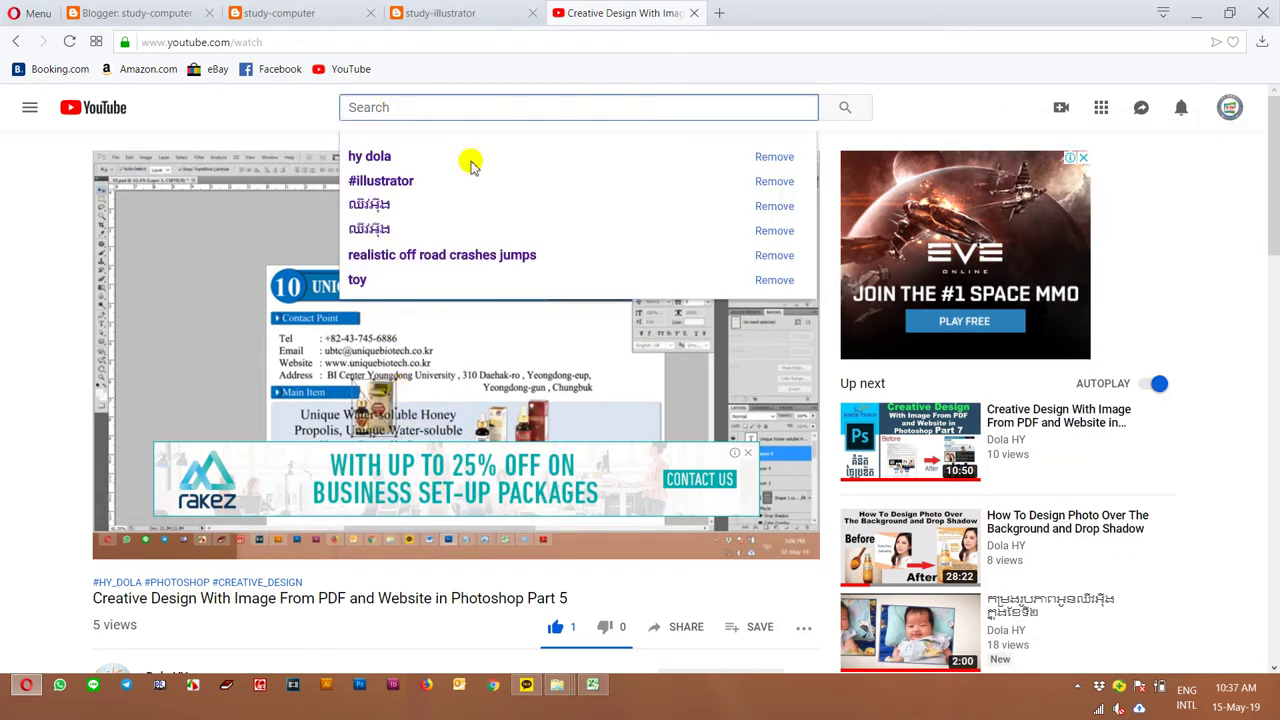
scroll(450, 480, down, 2)
click(175, 508)
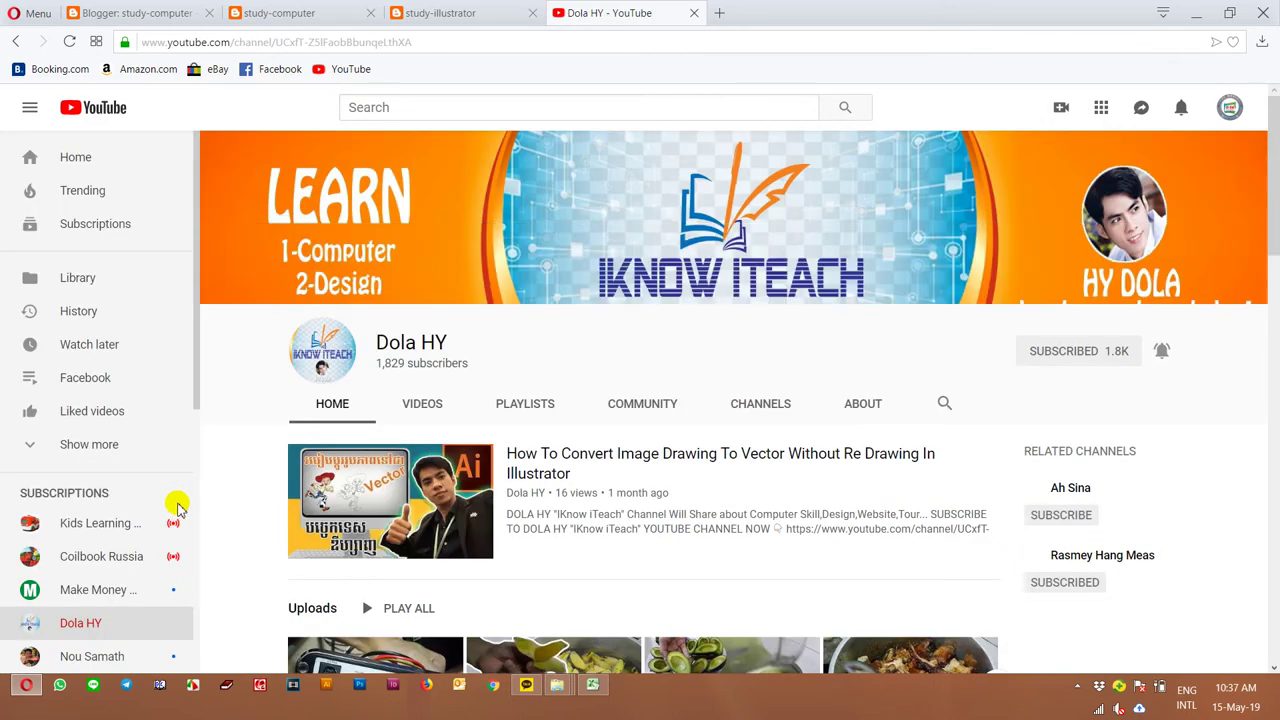
Open the channel's playlists and look through the created playlists.
click(540, 402)
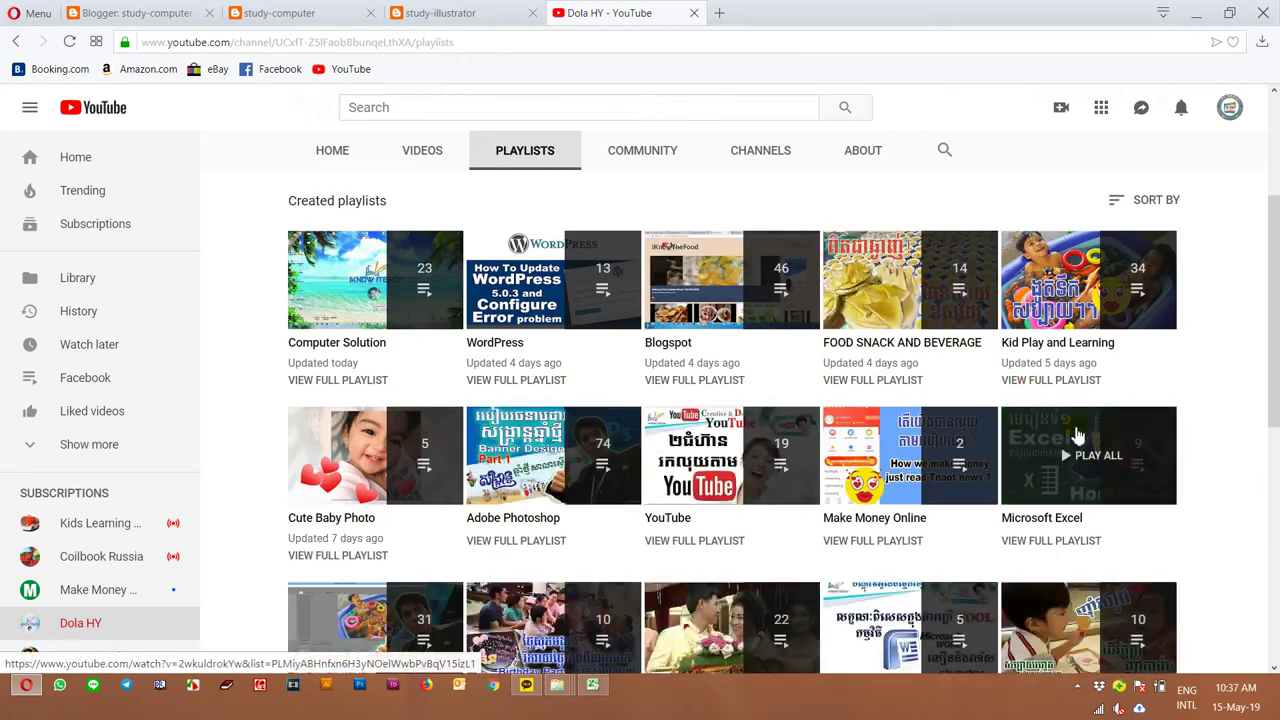
scroll(1076, 440, down, 3)
scroll(1076, 436, down, 3)
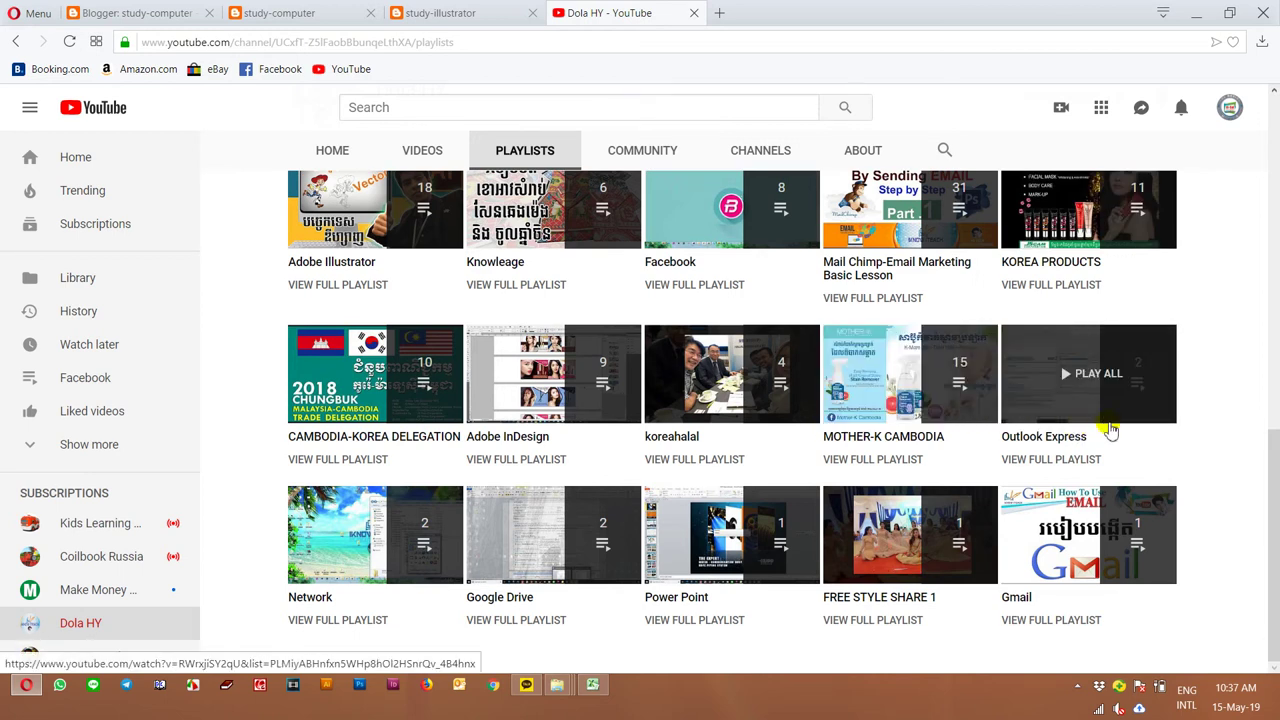
Look through the channel's created playlists from the top to the end of the list for topics that need a blog.
scroll(1105, 430, up, 1)
scroll(1108, 428, up, 2)
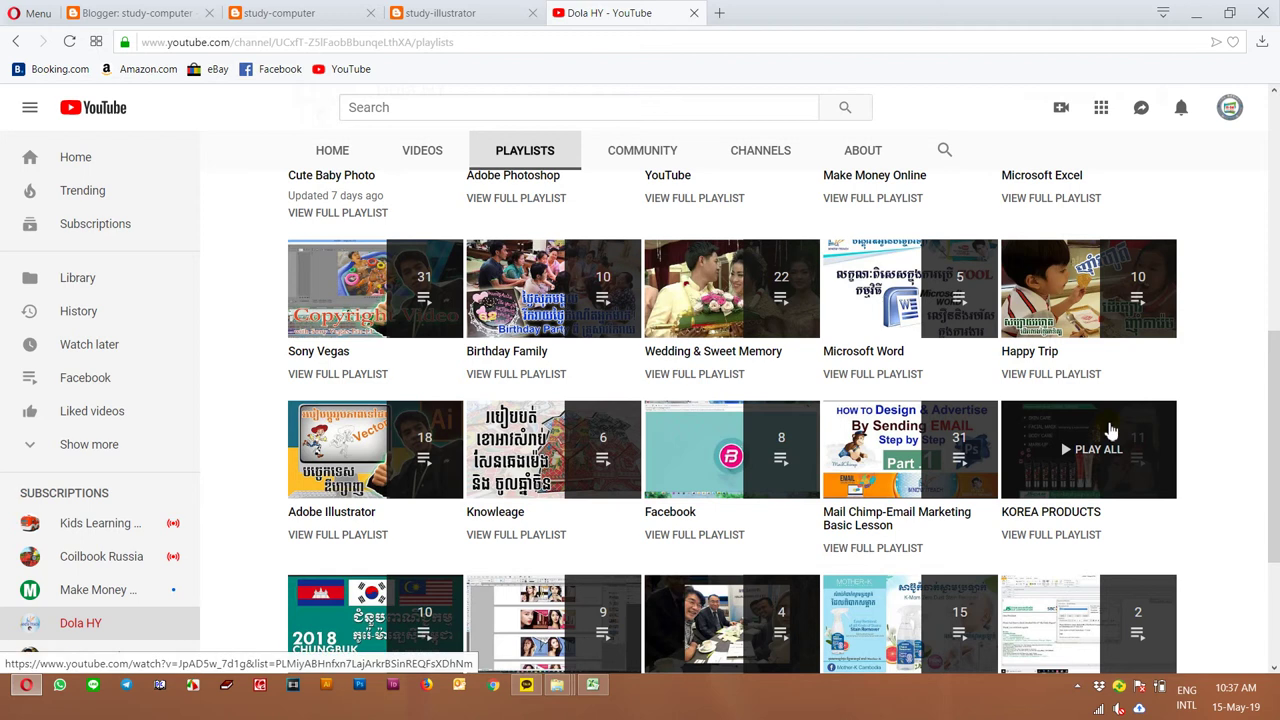
scroll(1109, 429, up, 1)
scroll(1108, 428, up, 2)
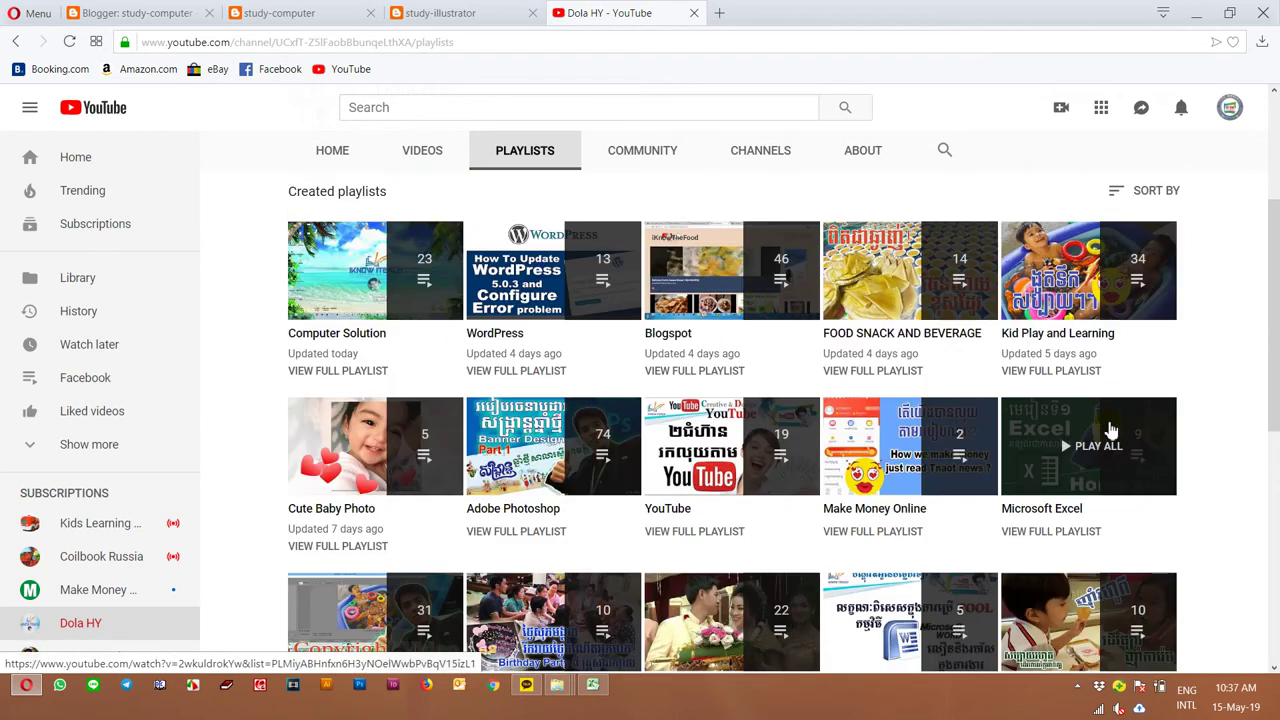
scroll(1114, 345, up, 2)
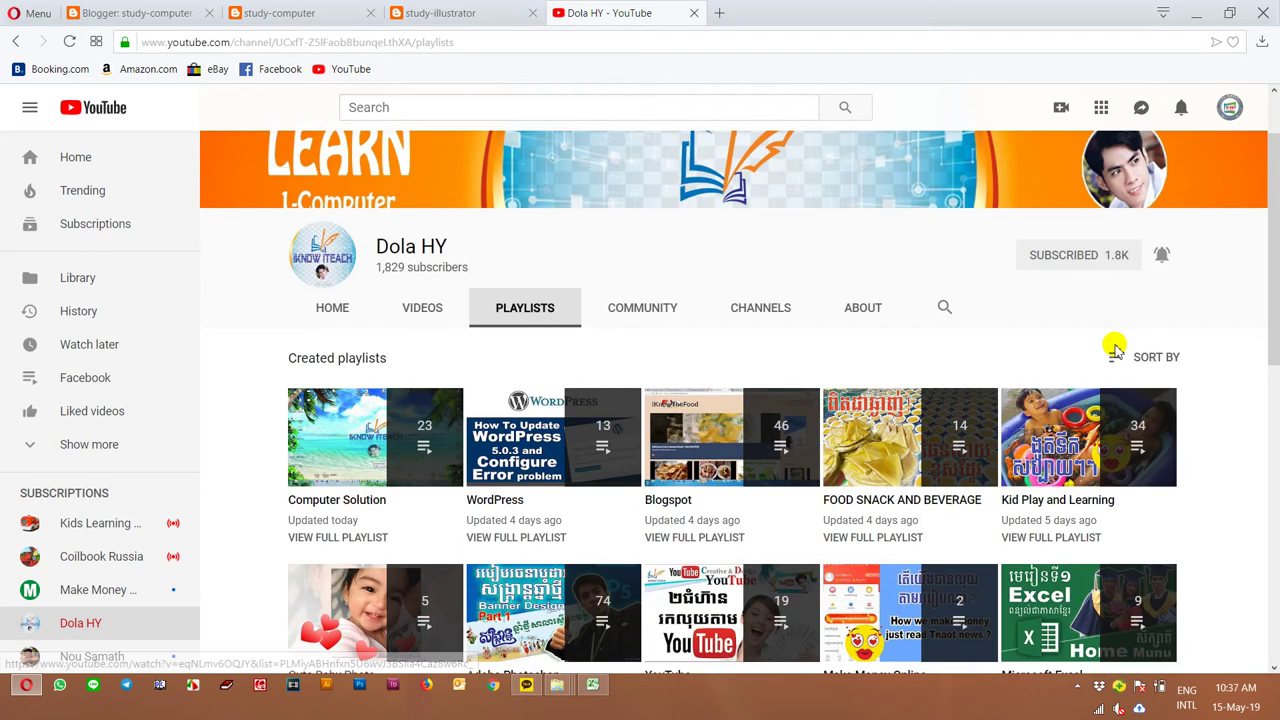
scroll(1116, 346, down, 2)
scroll(1110, 340, down, 1)
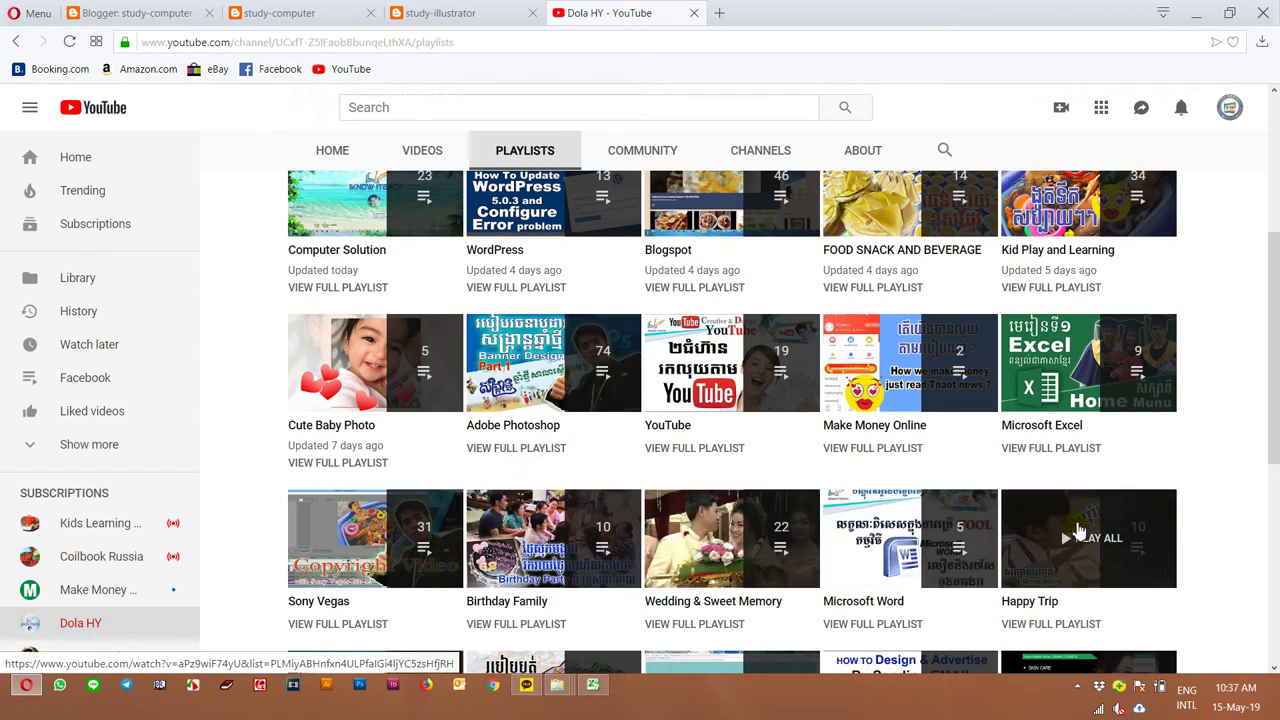
scroll(1078, 530, down, 3)
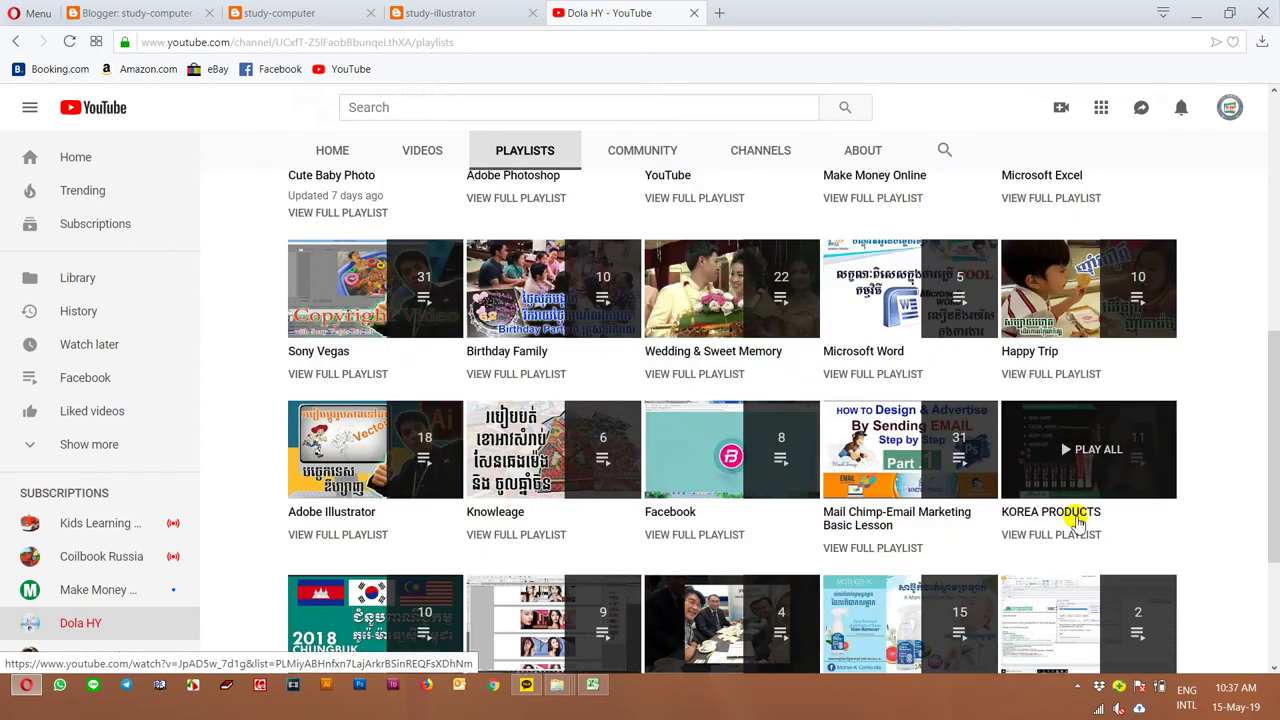
scroll(1078, 520, down, 2)
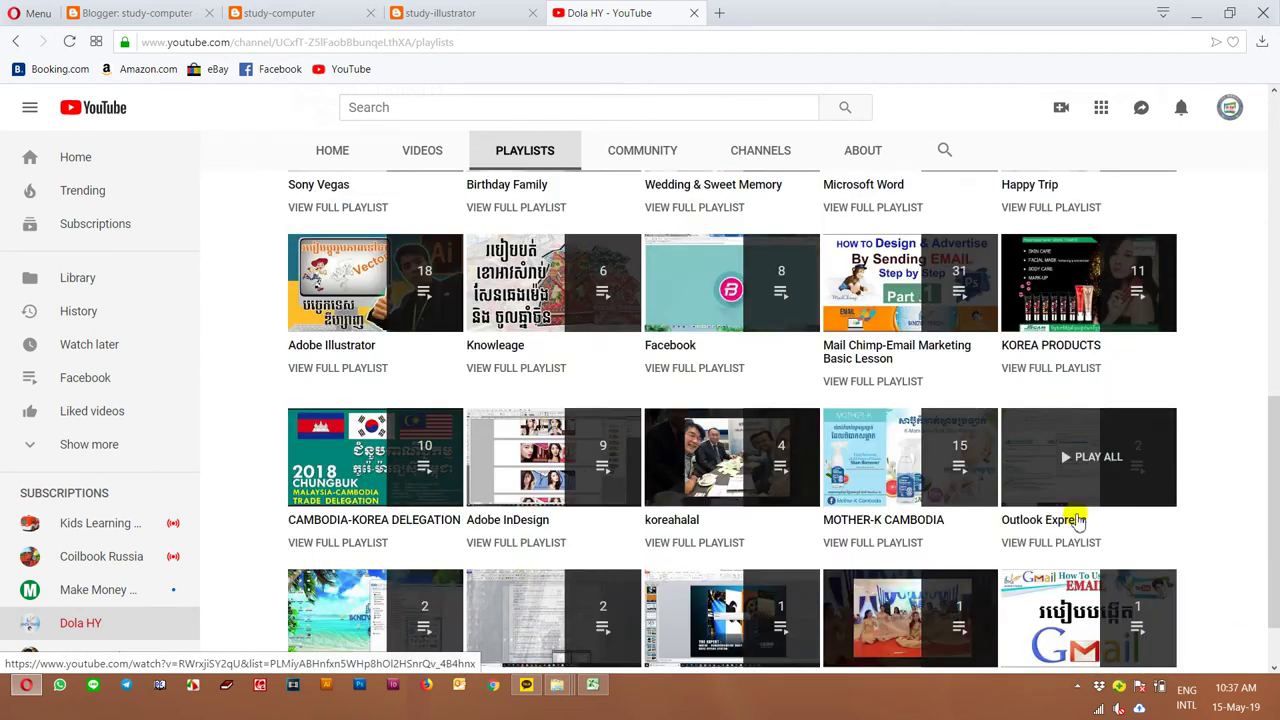
scroll(1078, 520, down, 1)
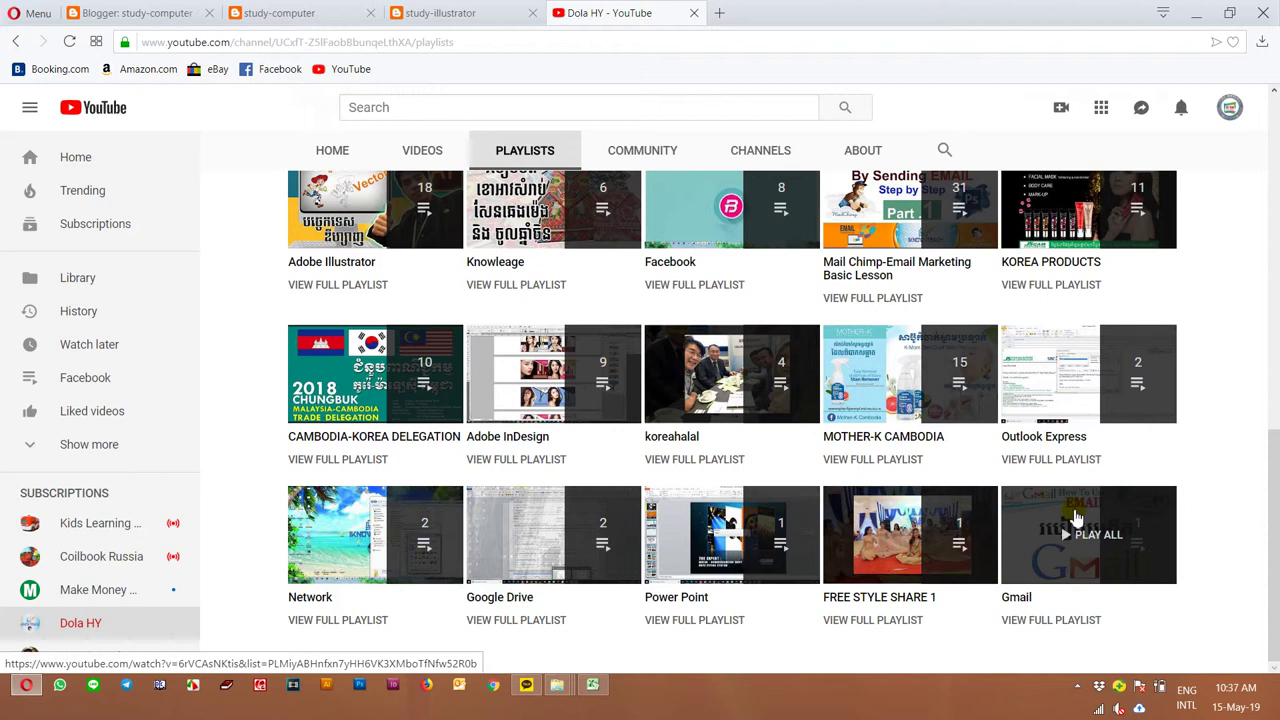
scroll(1075, 515, up, 6)
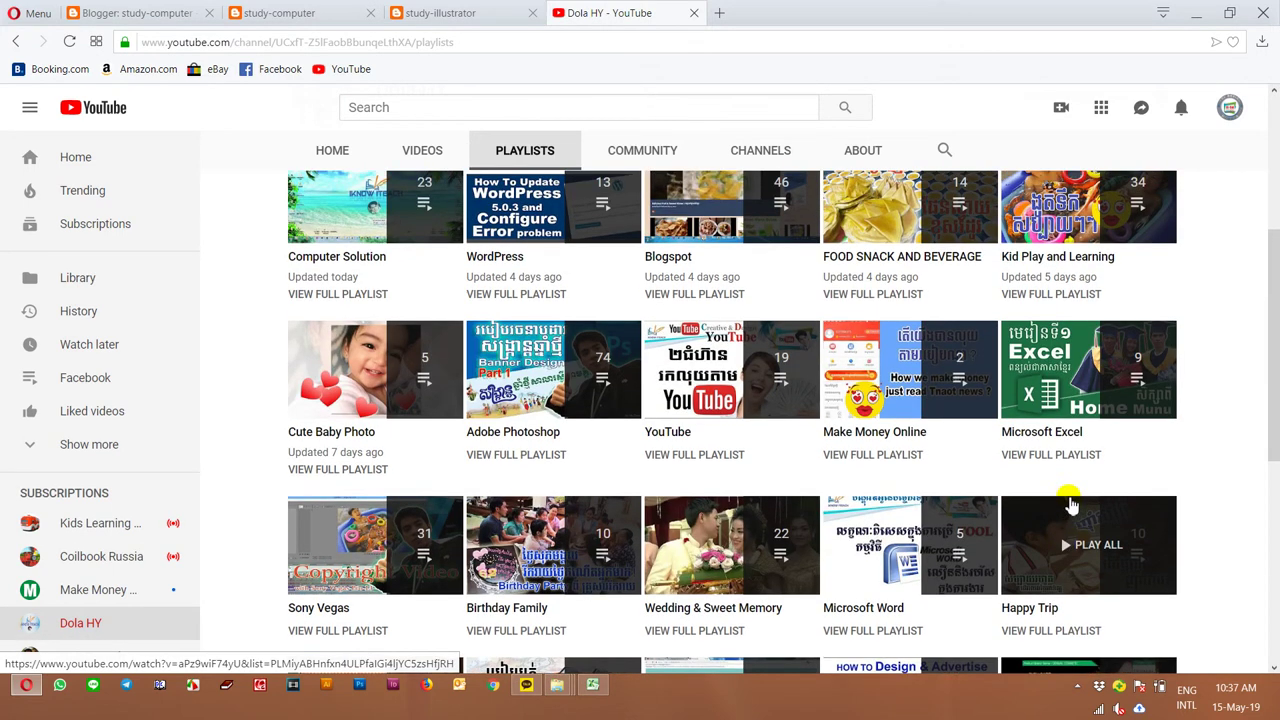
scroll(1071, 507, up, 3)
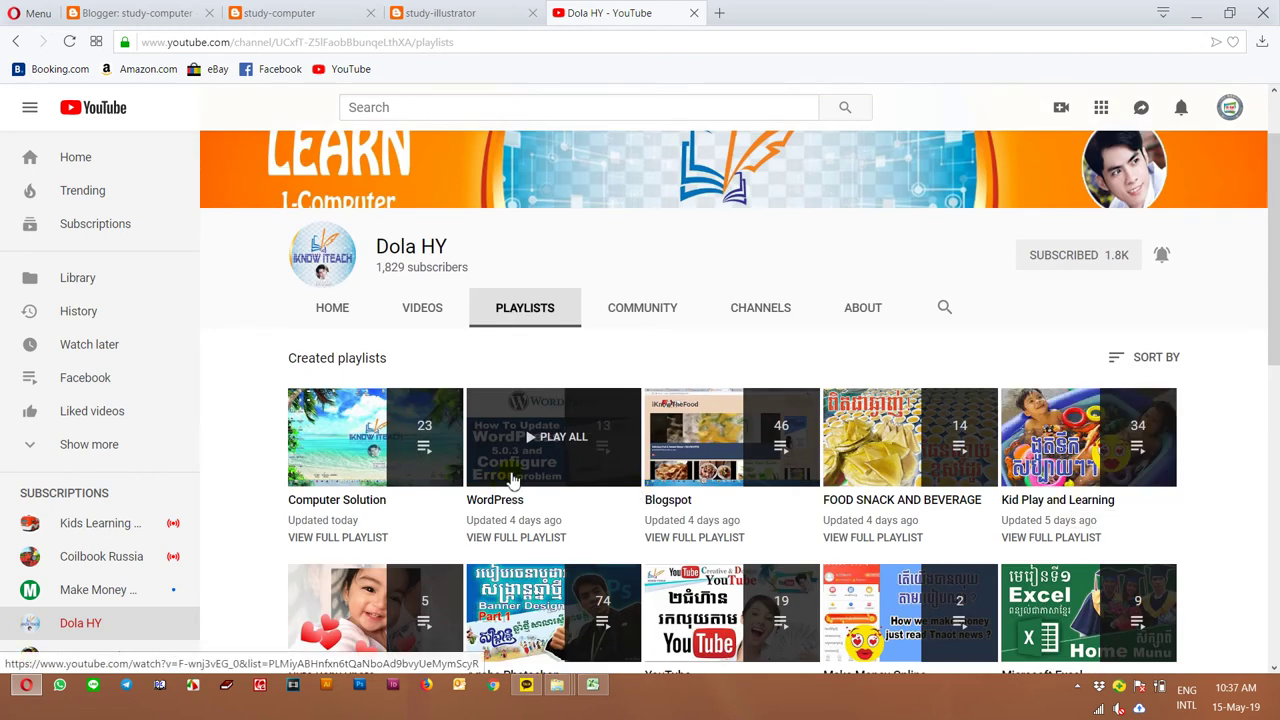
Start a new blog titled Study-Wordpress in Blogger and enter Study-Wordpress as its address.
click(128, 12)
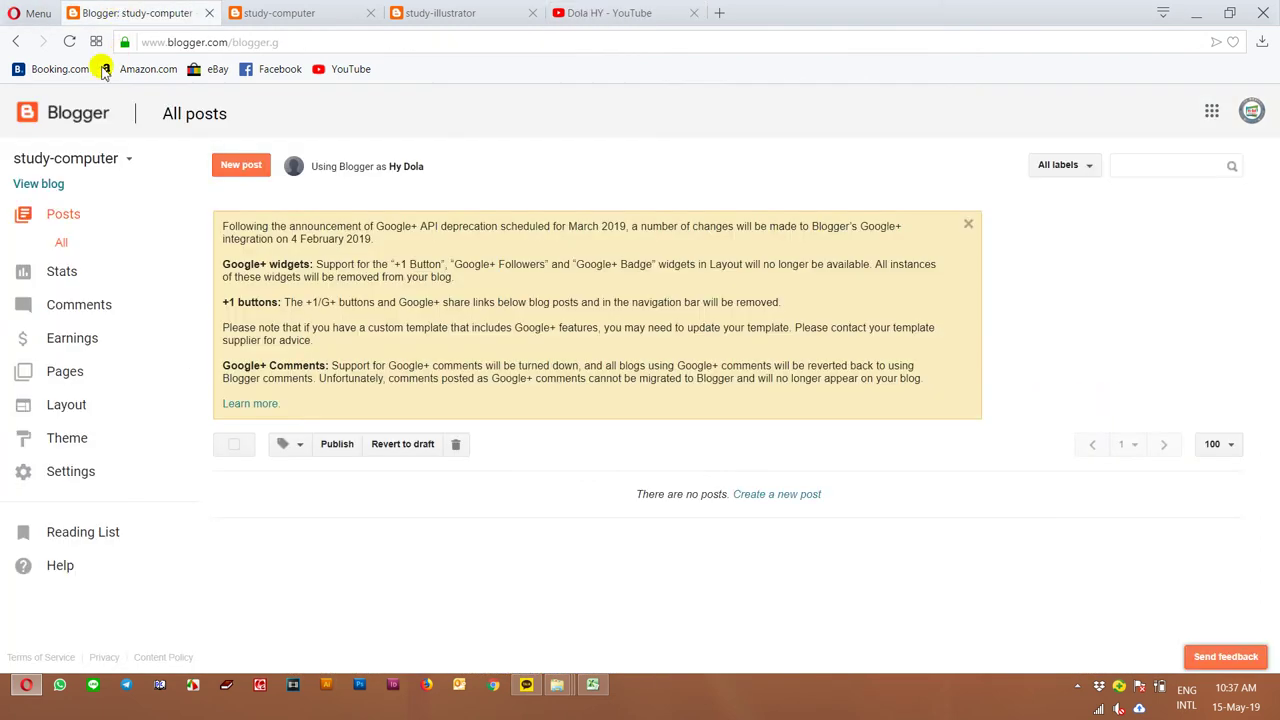
click(120, 157)
scroll(105, 630, down, 1)
click(52, 633)
click(509, 185)
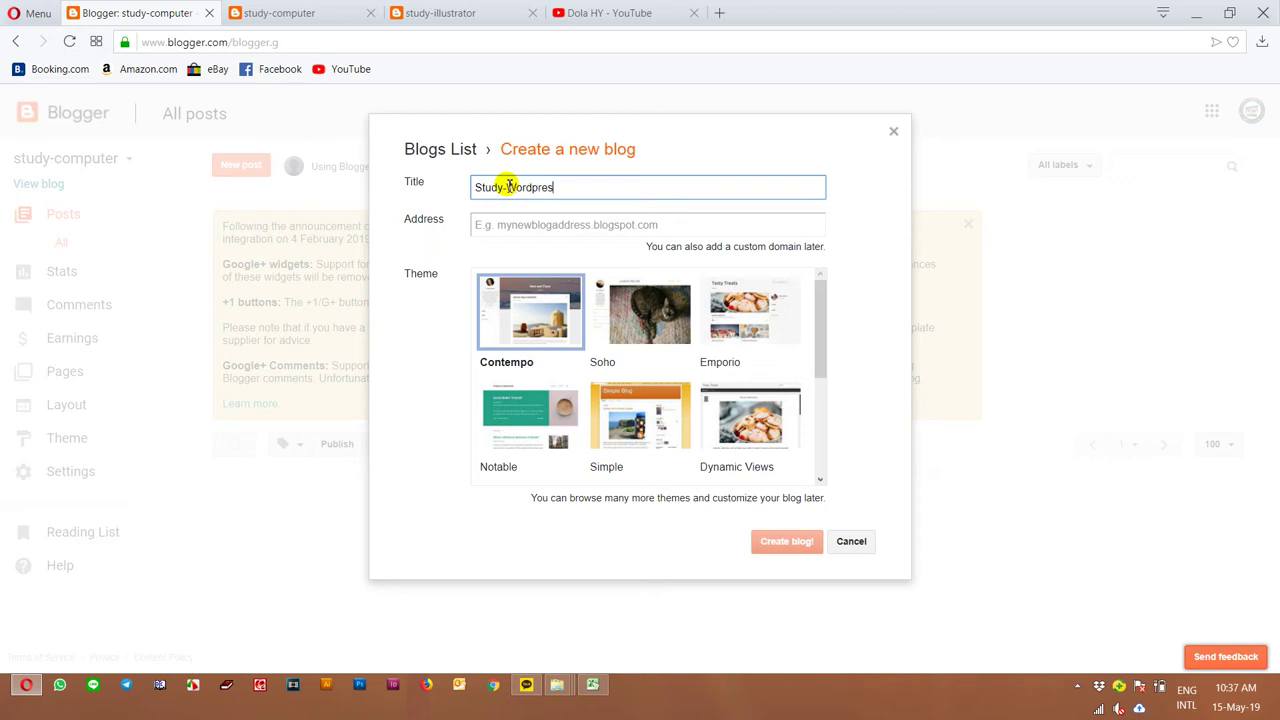
click(530, 224)
text(Study-Wordpress)
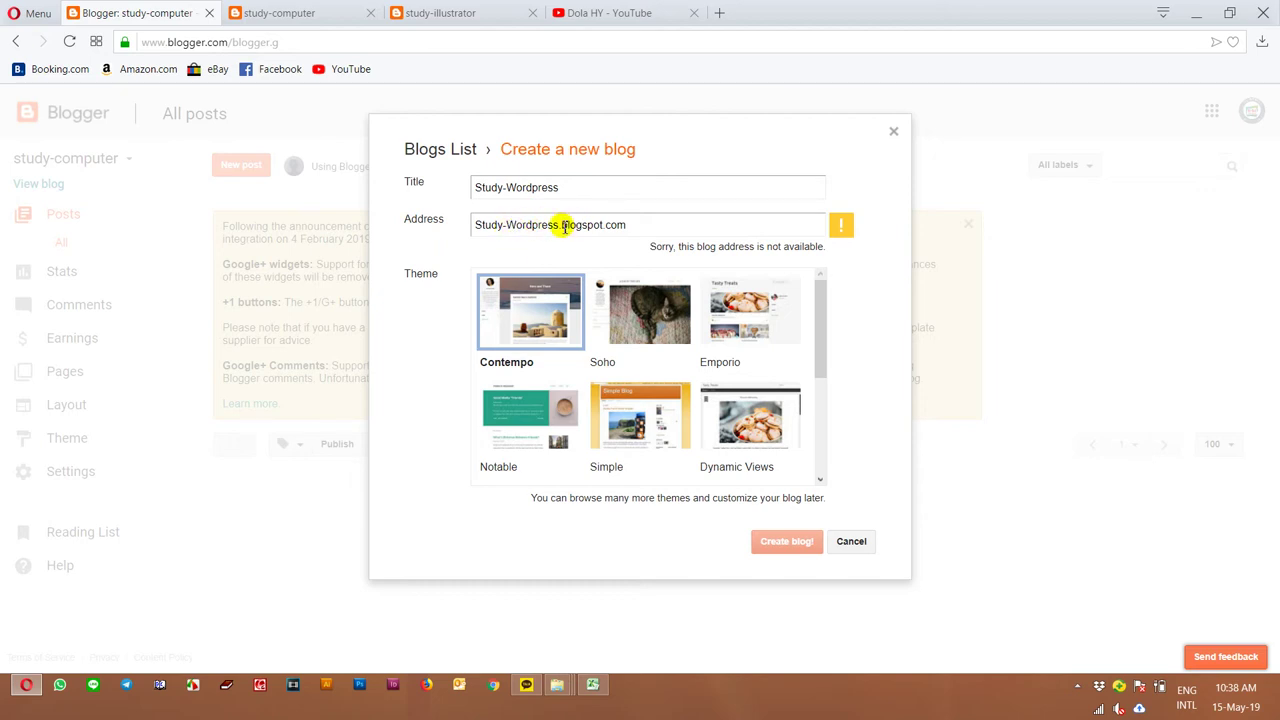
Try Lesson-Wordpress.blogspot.com as the new blog's address.
drag(506, 225, 444, 228)
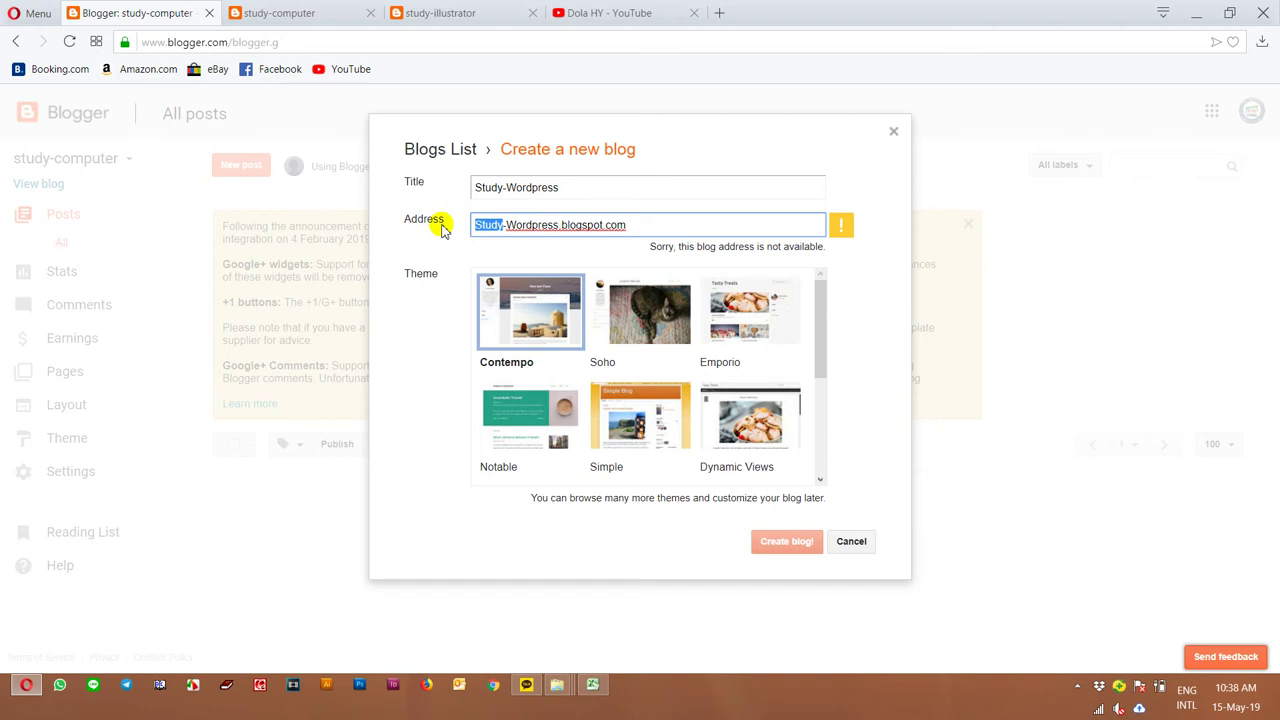
text(Less)
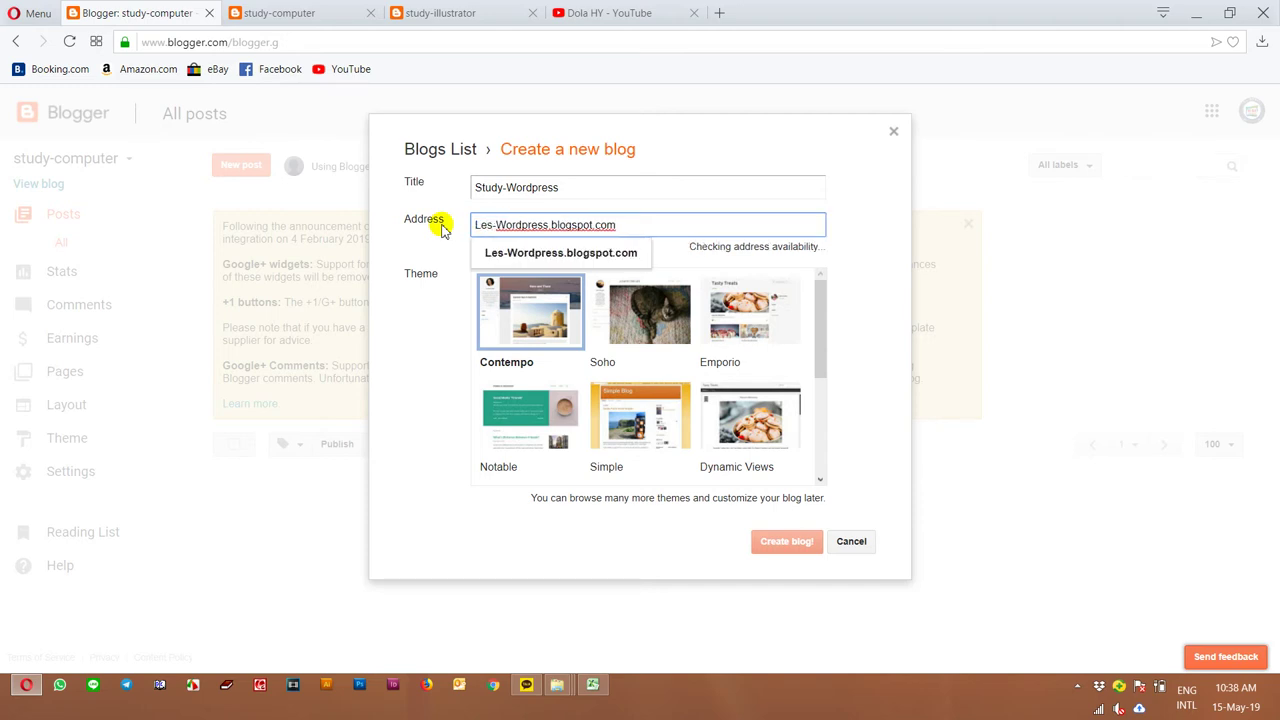
text(on)
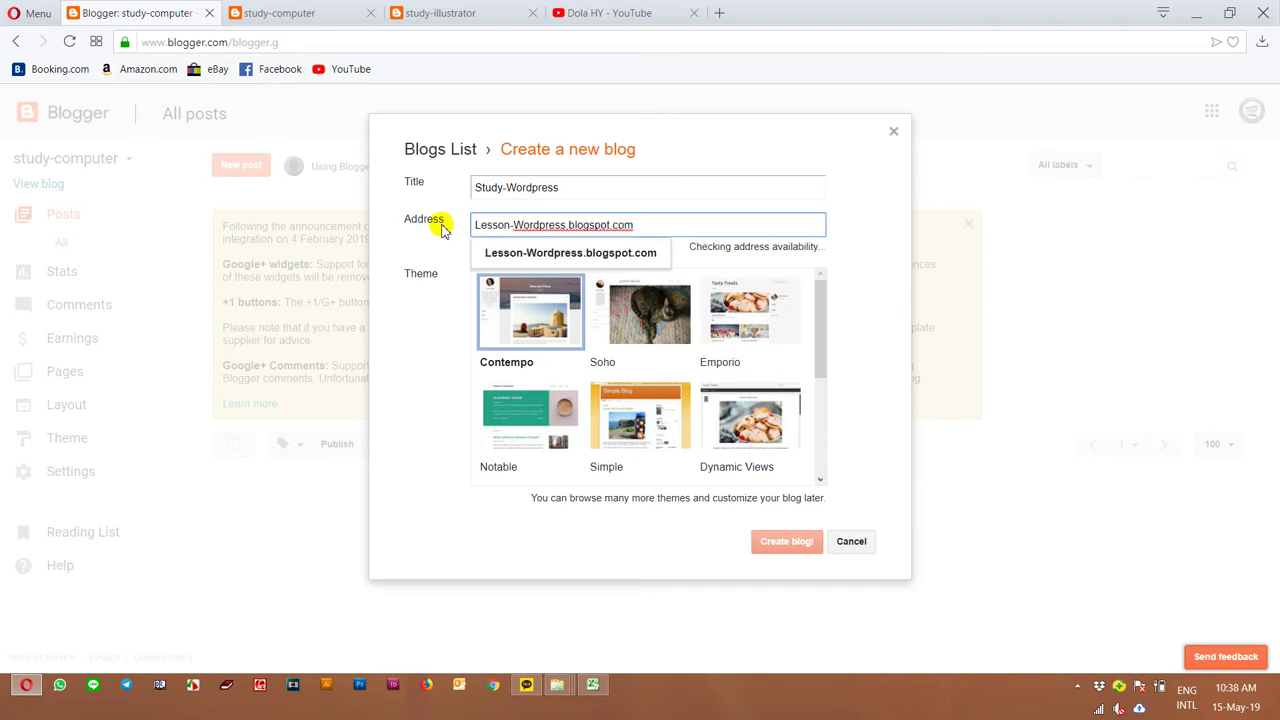
drag(702, 226, 459, 230)
double_click(489, 222)
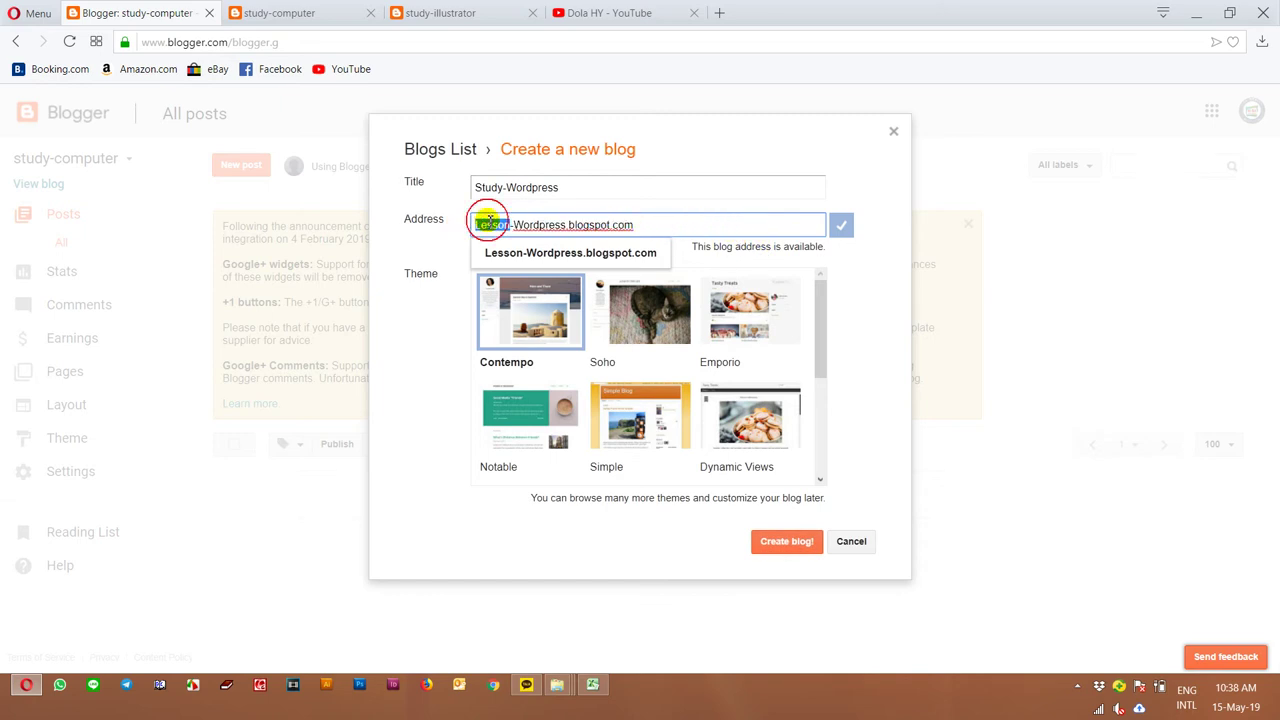
click(226, 684)
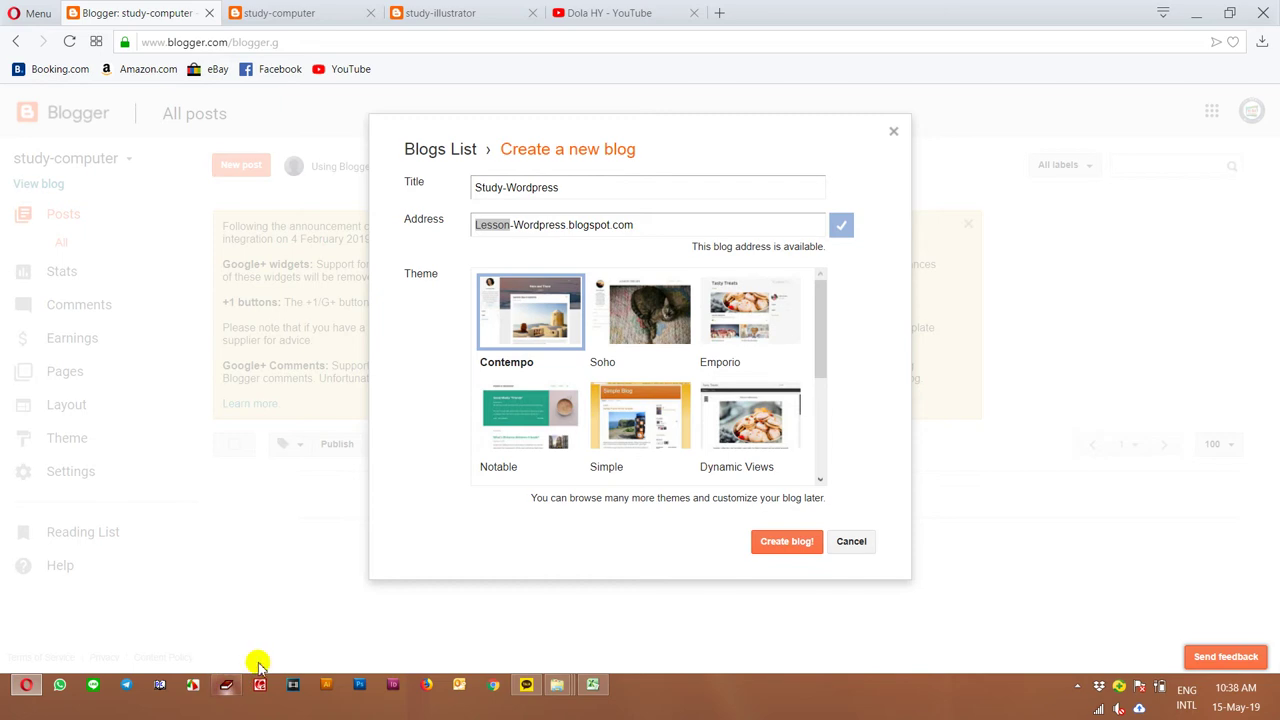
Try the address prefixes Learn, In and my before Wordpress, and myWordpress without the hyphen.
click(511, 224)
drag(508, 224, 466, 228)
text(Learn)
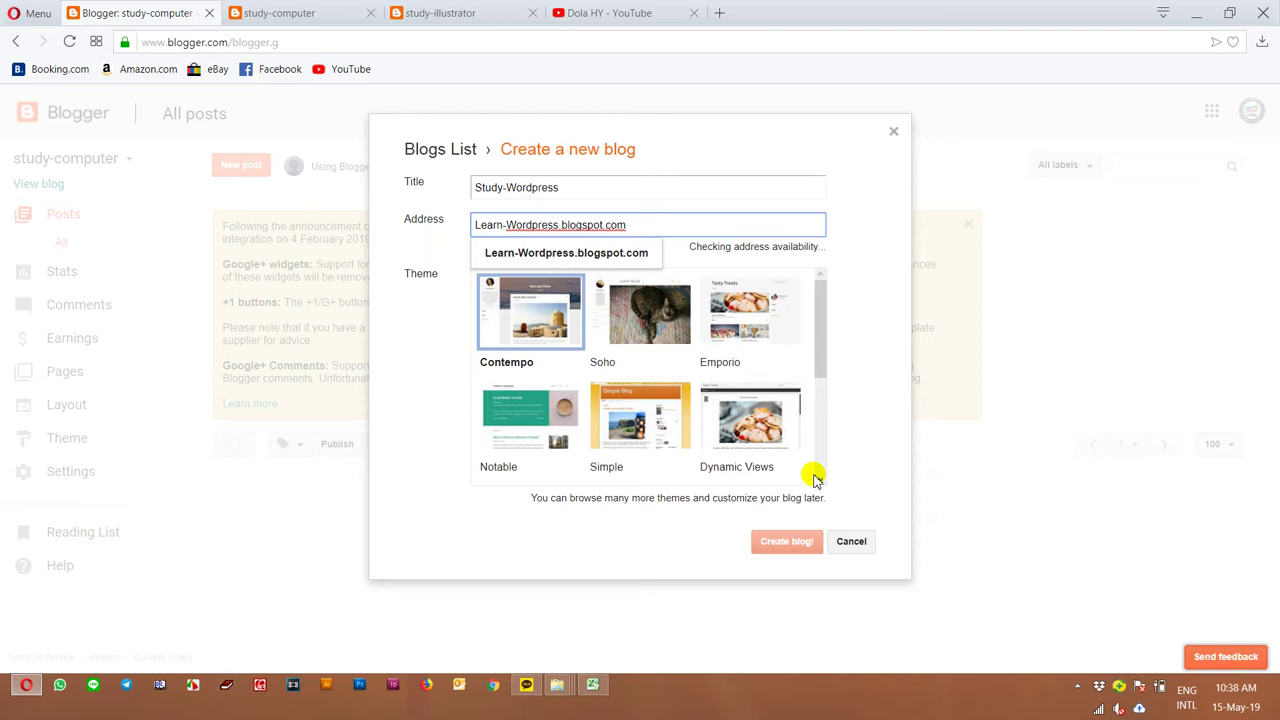
click(905, 438)
drag(504, 228, 474, 230)
text(In)
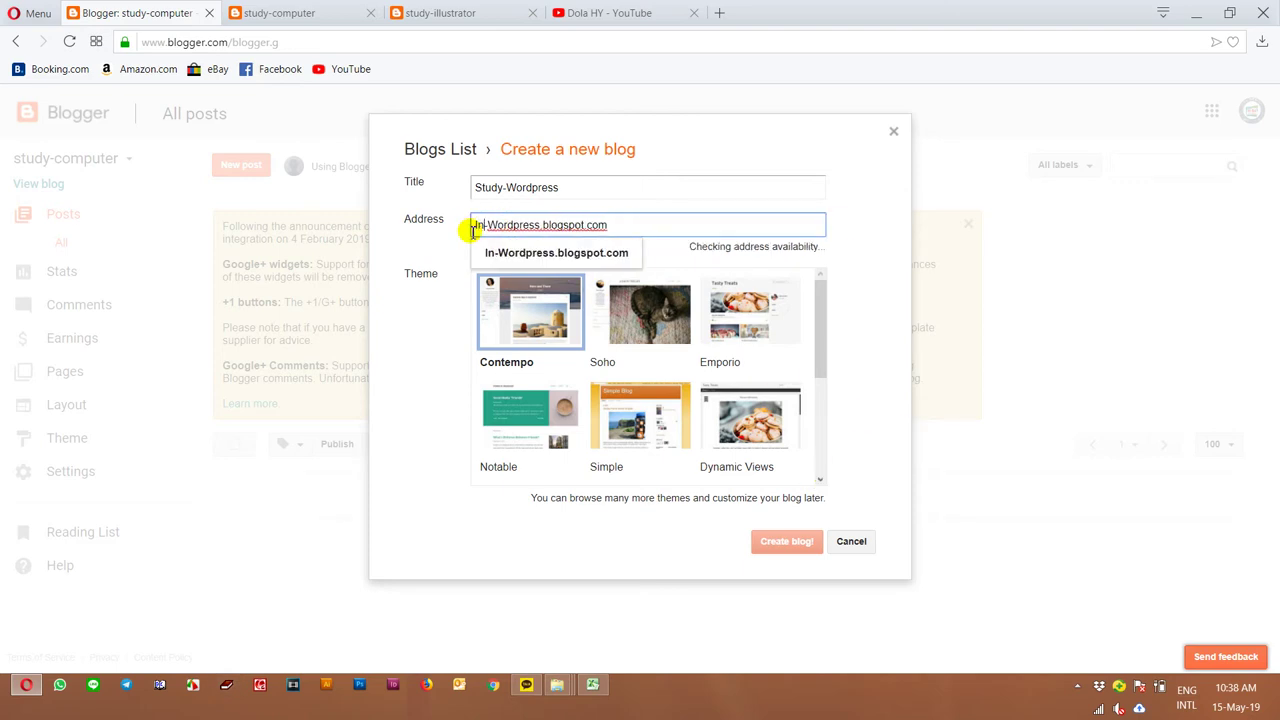
key(BackSpace)
key(BackSpace)
text(my)
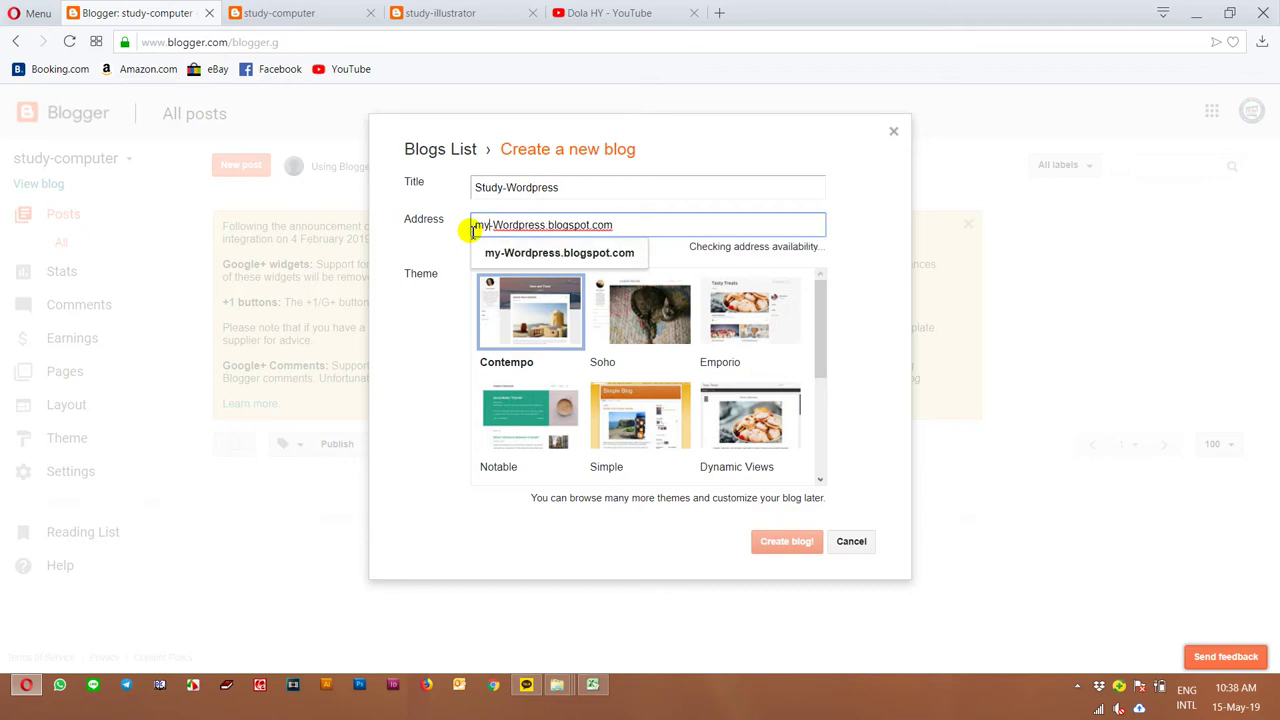
key(Delete)
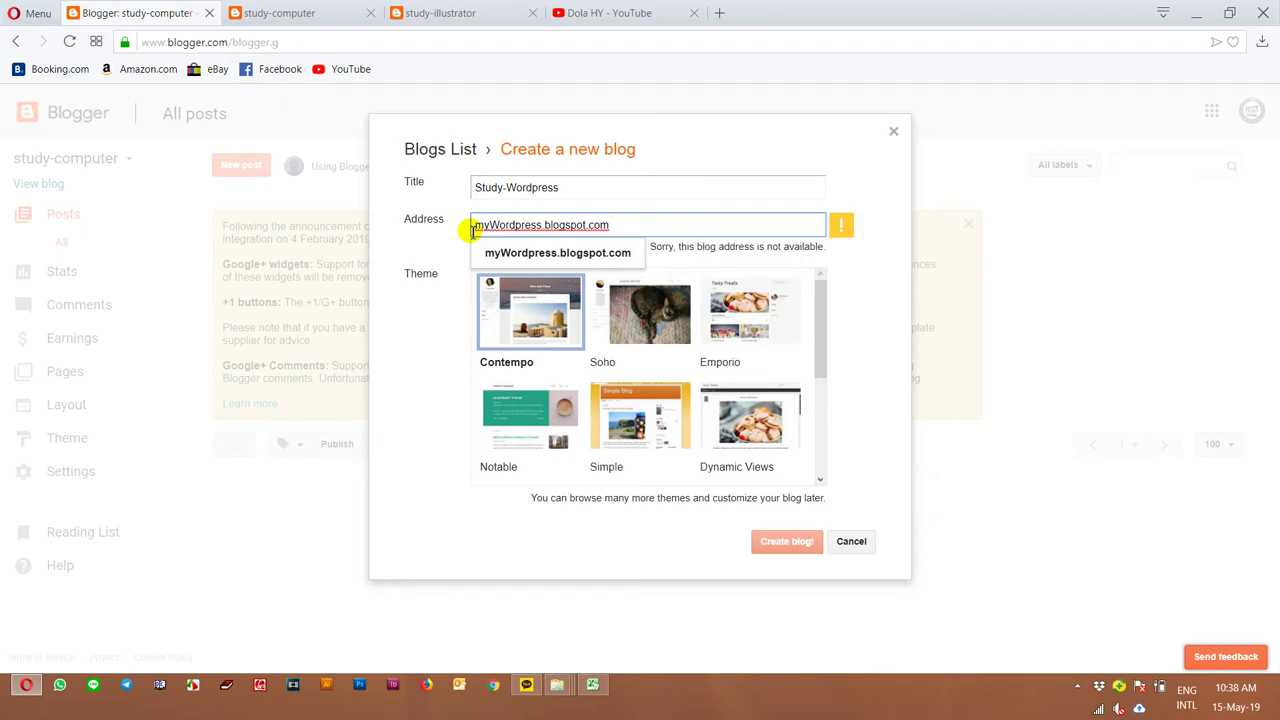
Set the new blog's address to Wordpress-study.blogspot.com.
key(BackSpace)
key(BackSpace)
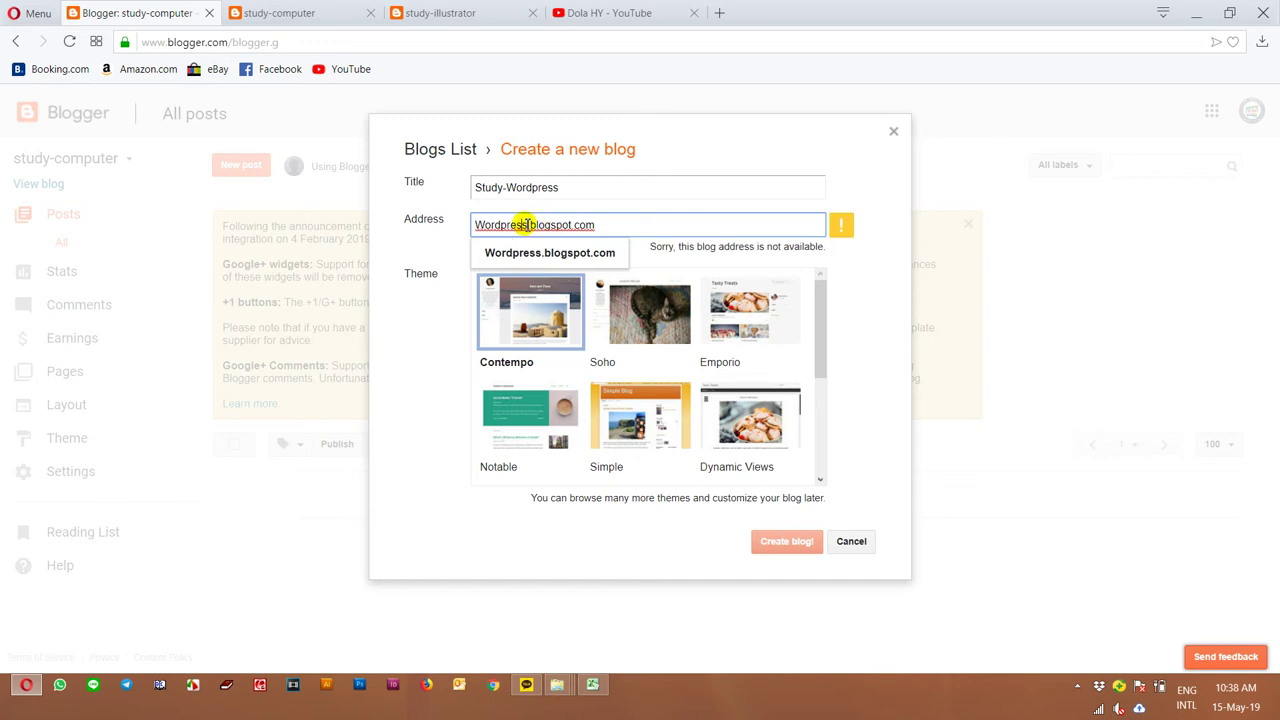
text(-)
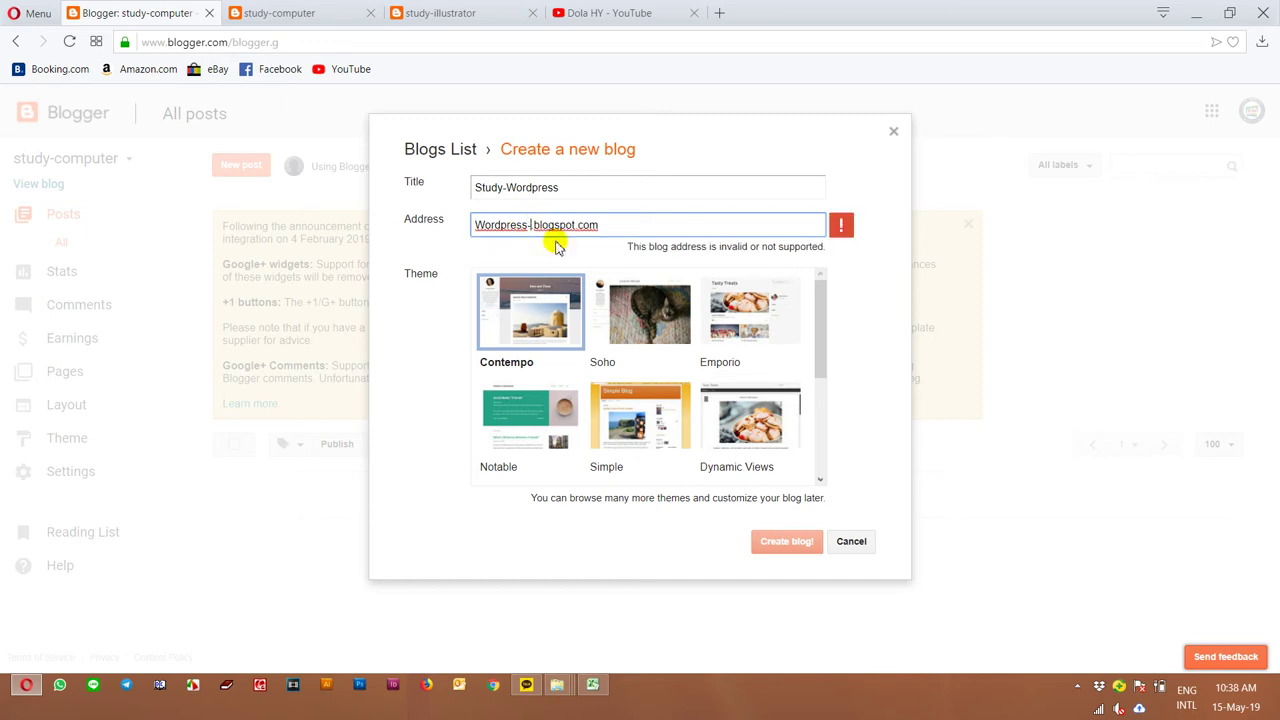
text(study)
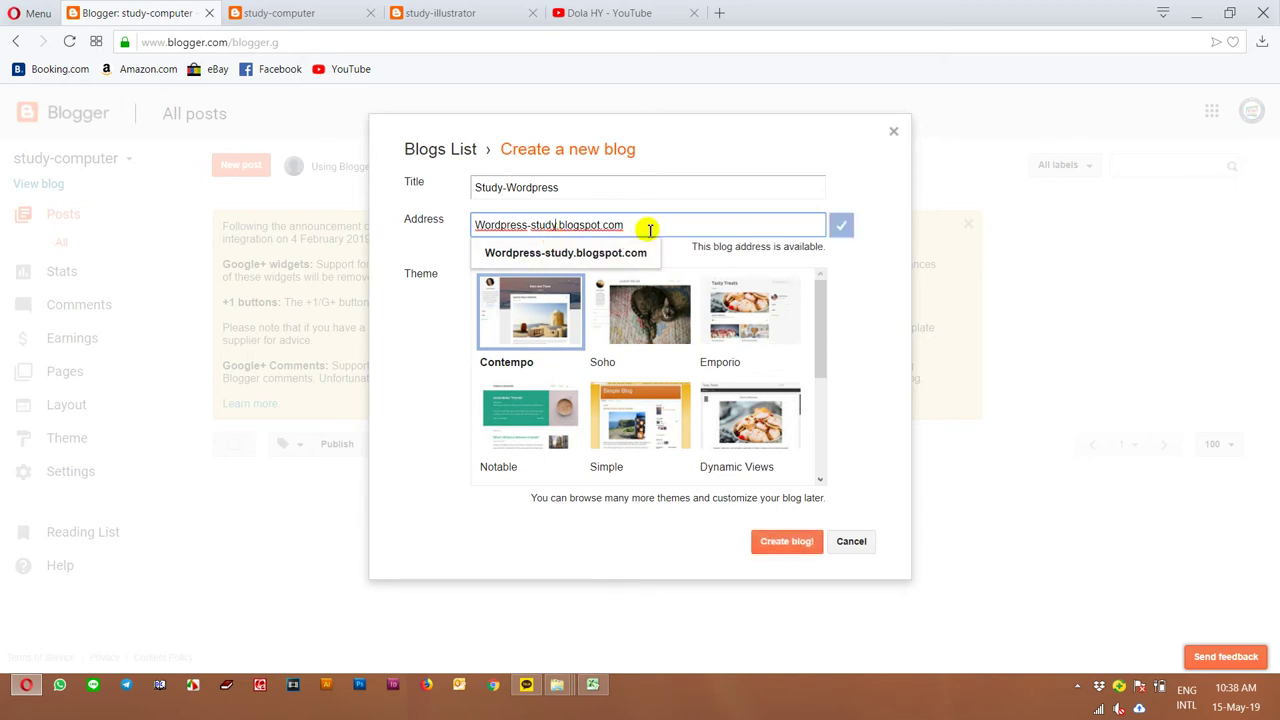
Copy the new blog's full address and paste it into cell D22 of Sheet1 in the Lesson.xlsx workbook in Excel.
drag(620, 226, 381, 219)
key(ctrl+c)
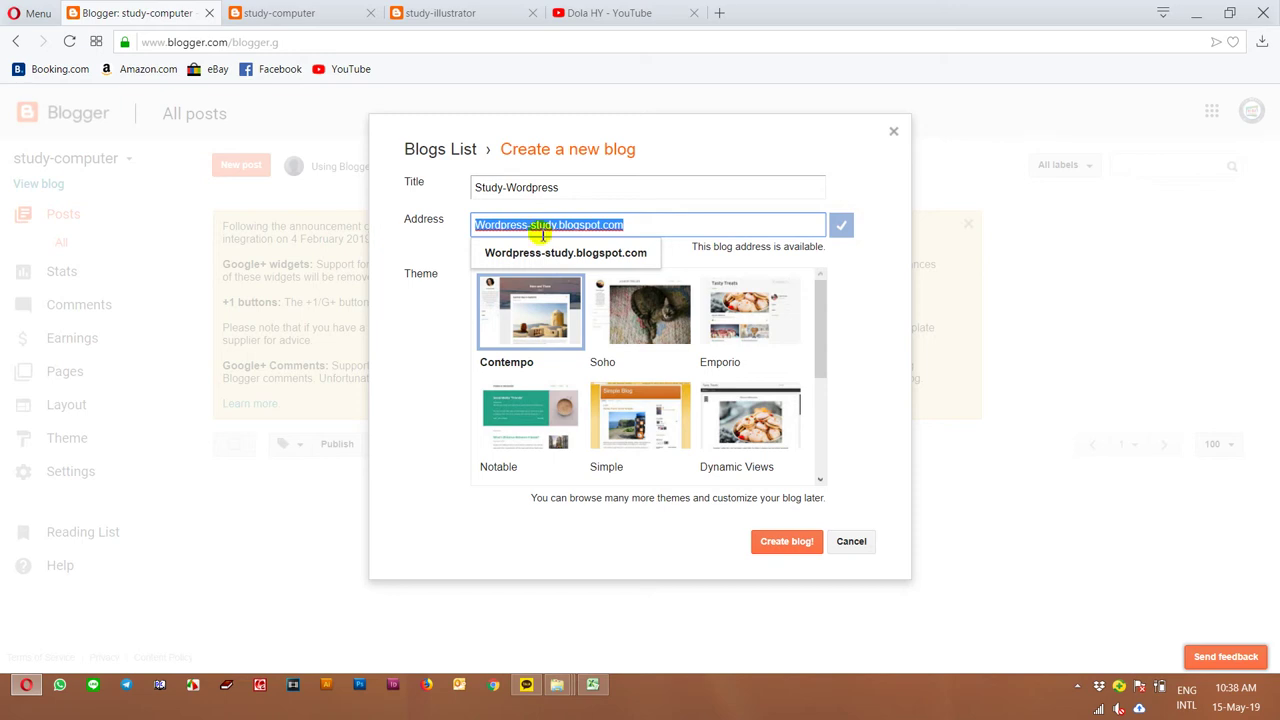
click(600, 695)
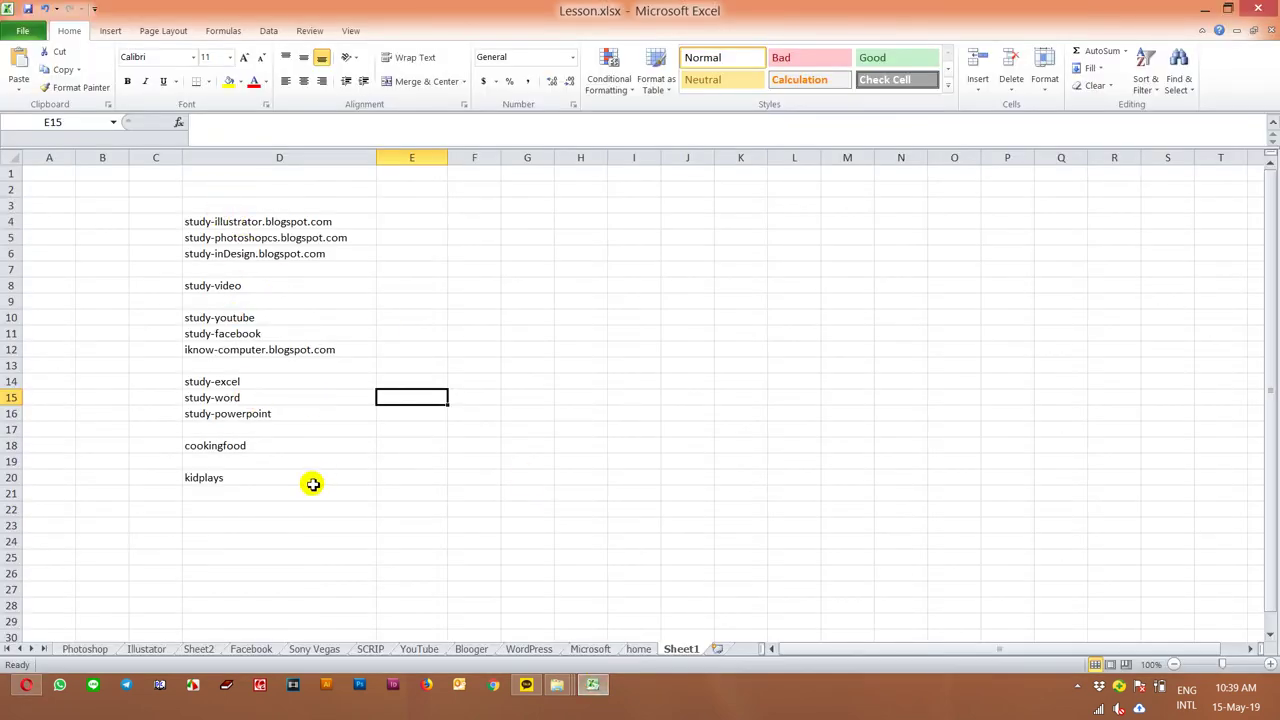
click(278, 512)
key(ctrl+v)
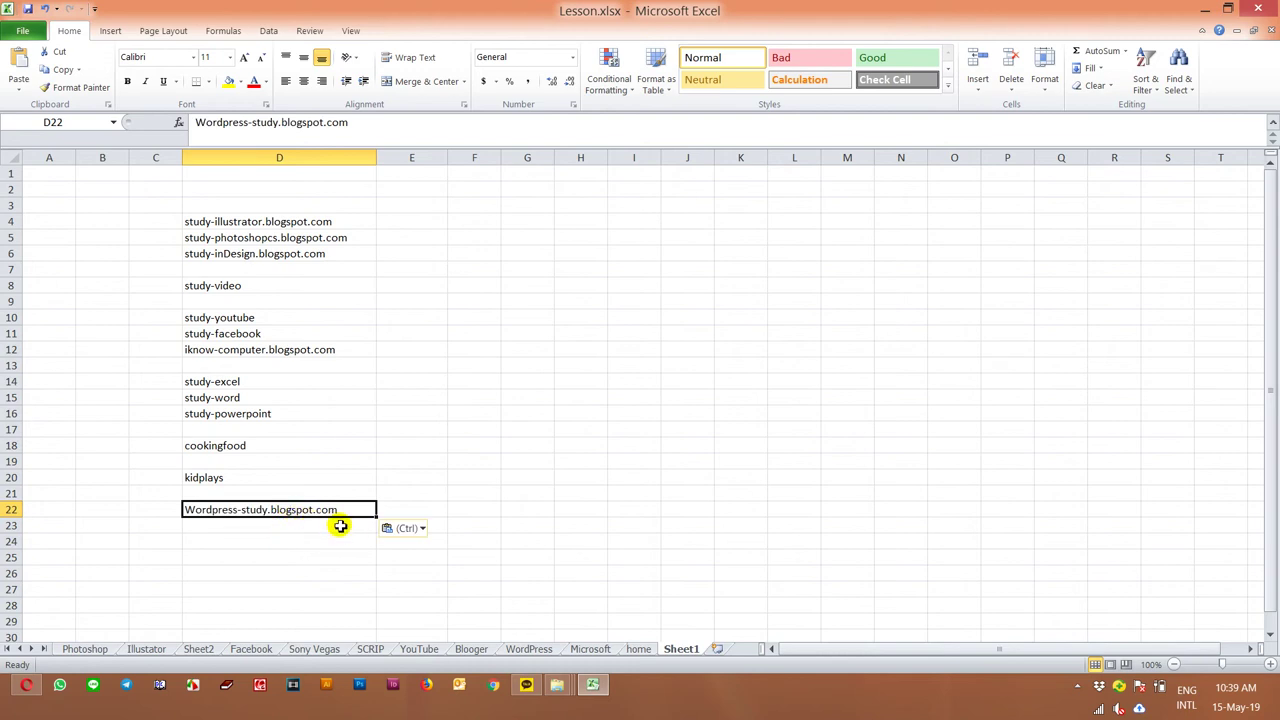
key(Escape)
Return to the new blog form in the browser, choose the Picture Window theme and create the blog.
click(27, 686)
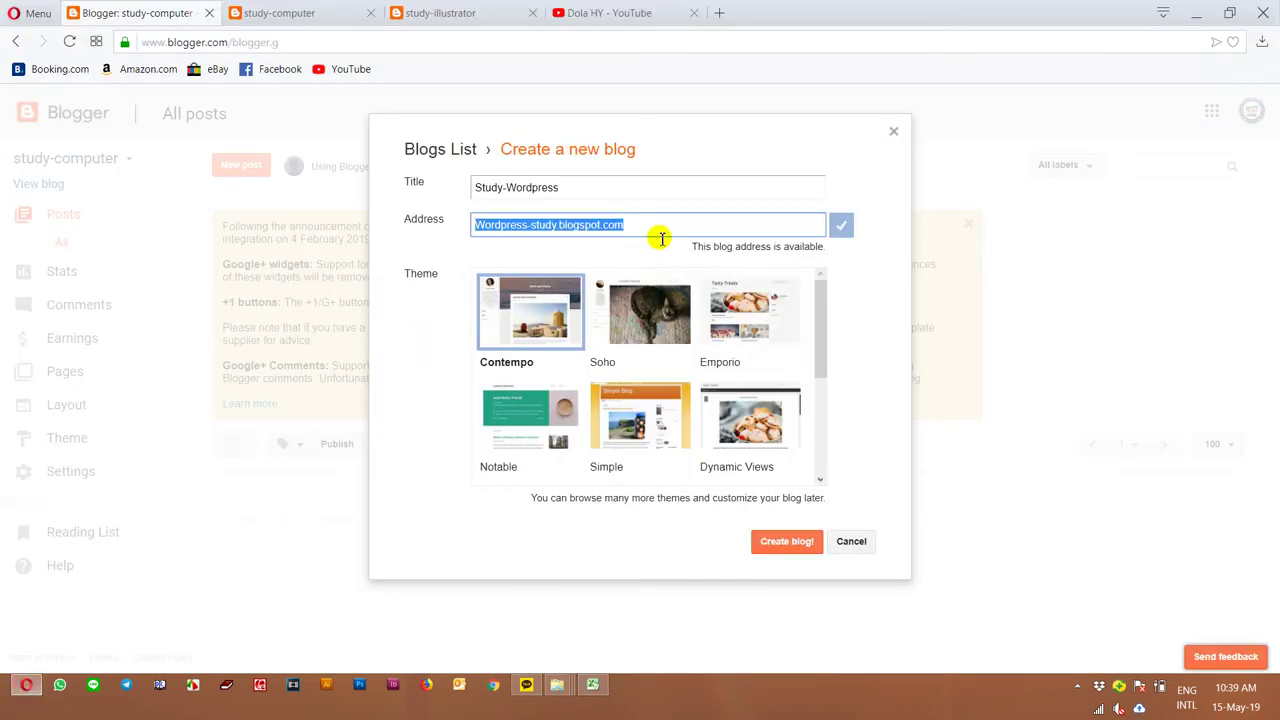
scroll(713, 376, down, 3)
scroll(713, 376, down, 1)
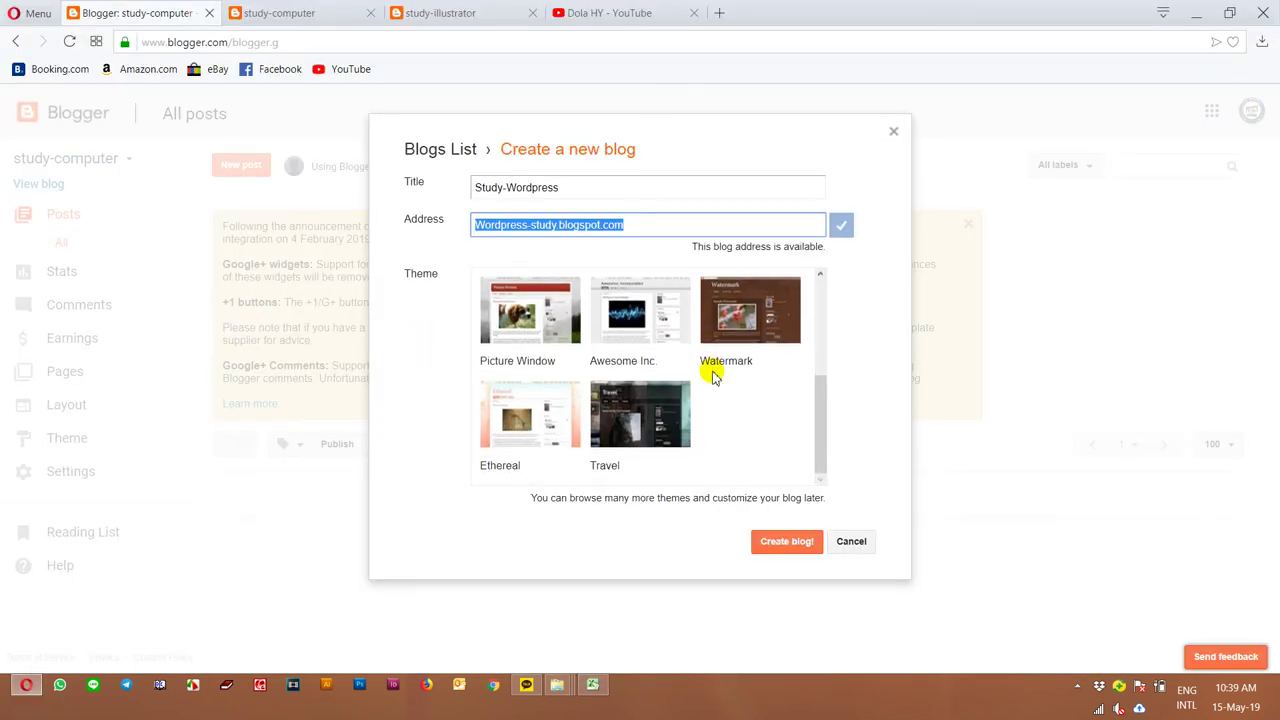
click(535, 337)
click(783, 543)
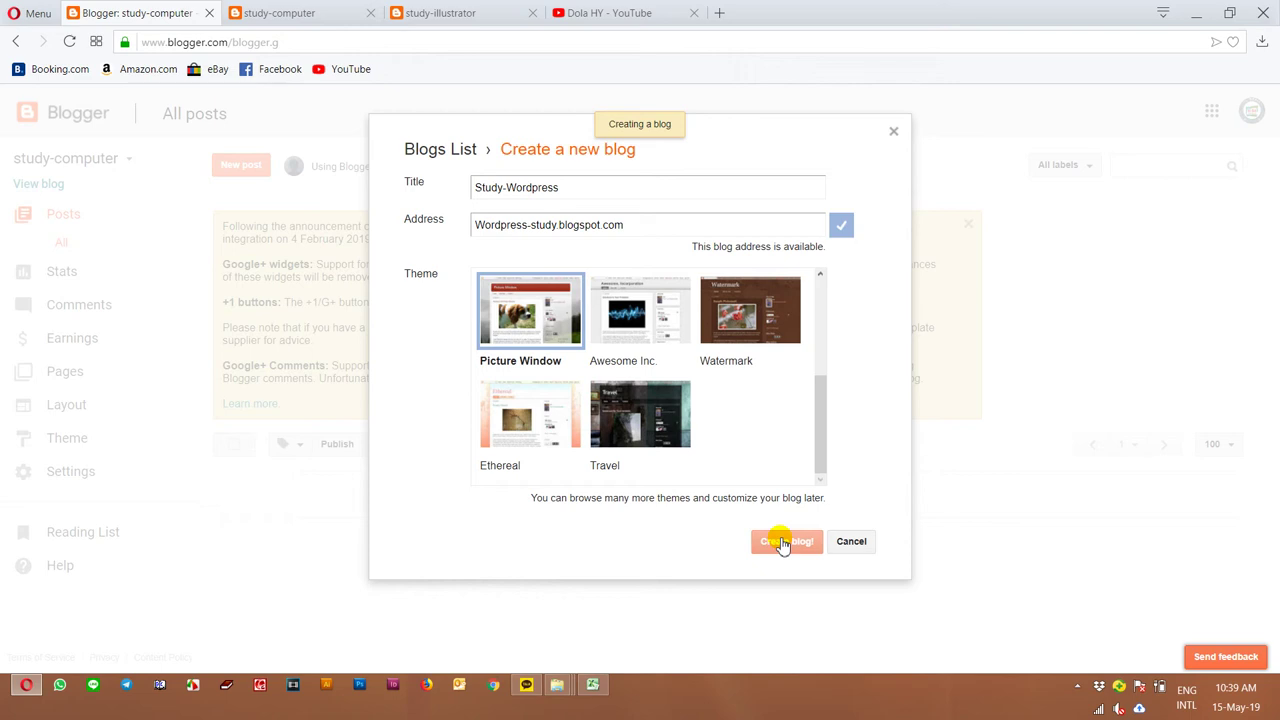
Play the channel's WordPress playlist on YouTube, starting with How To Update WordPress 5.0.3 and Configure error problem.
click(612, 10)
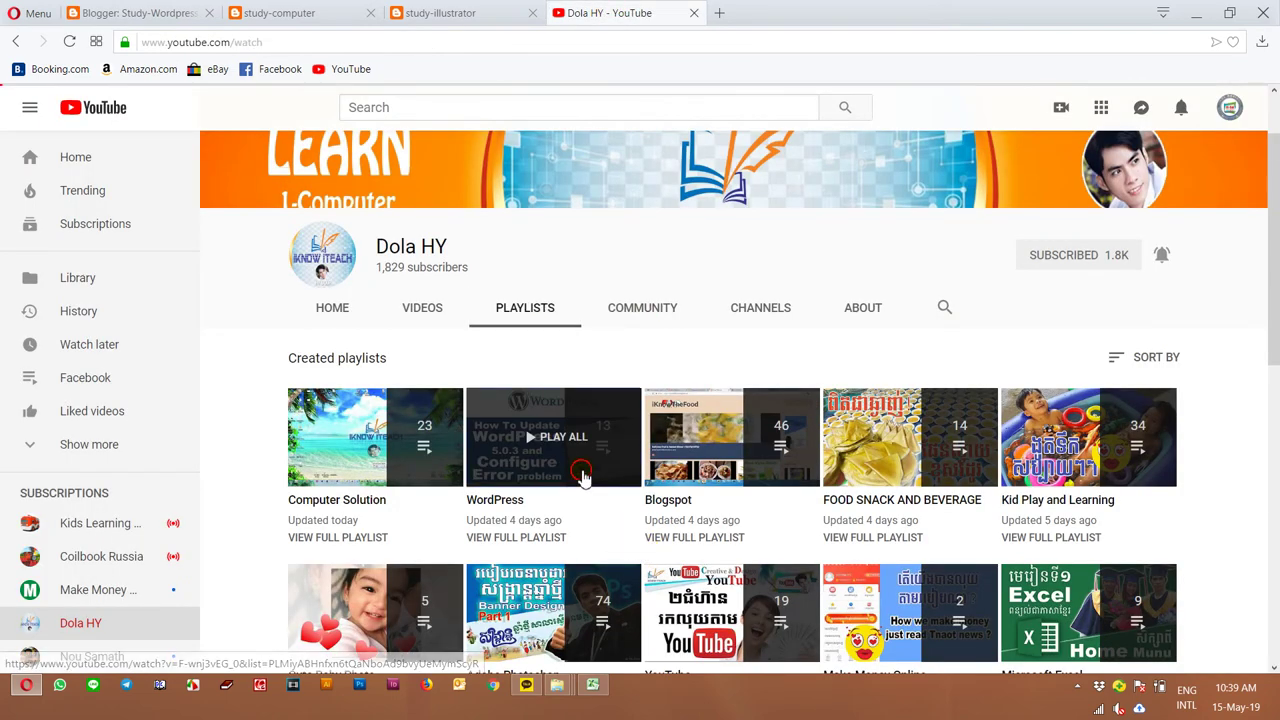
click(583, 477)
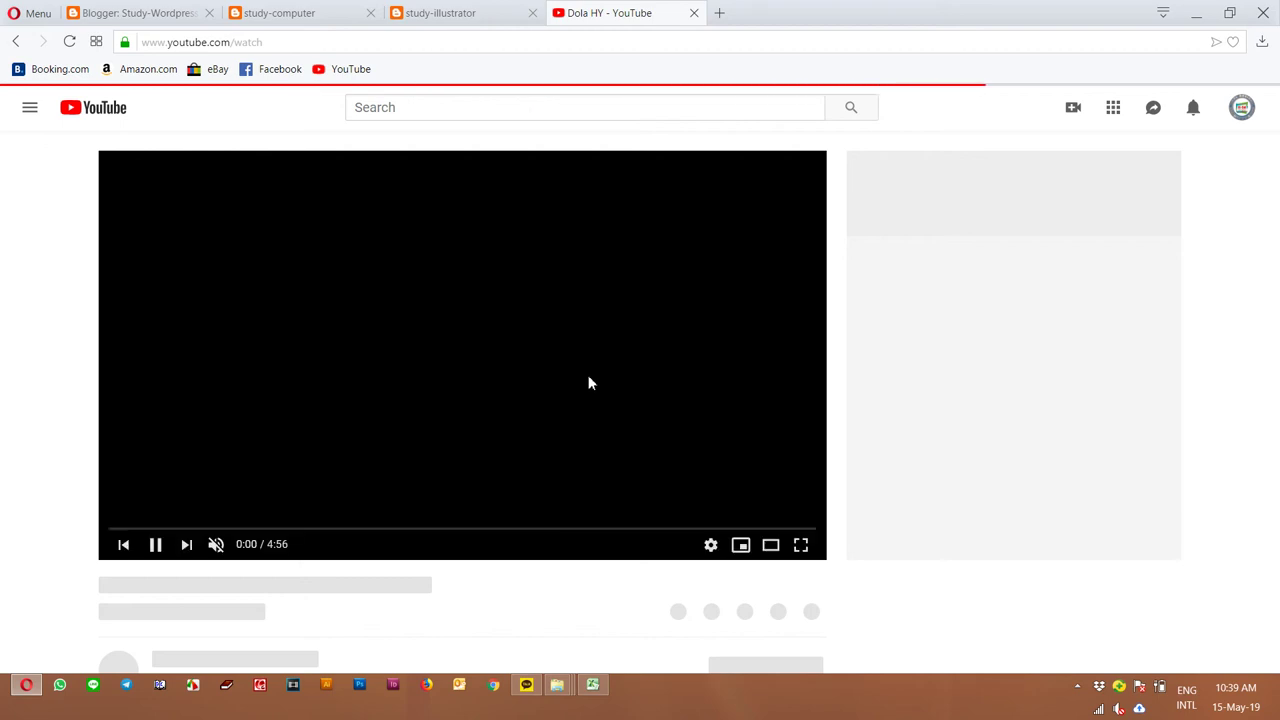
scroll(586, 372, down, 2)
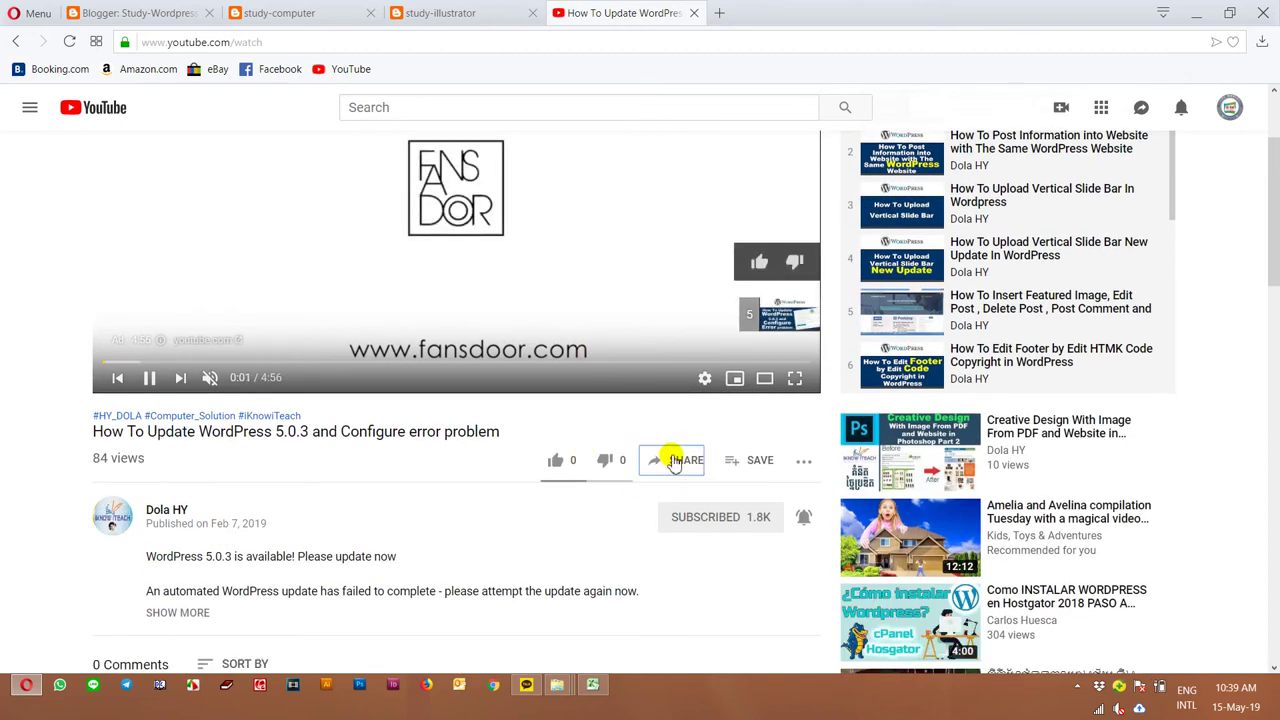
Share the video to the Study-Wordpress blog, enlarge its embed in the HTML to height 570 with a greater width, and publish the post.
click(675, 462)
click(538, 328)
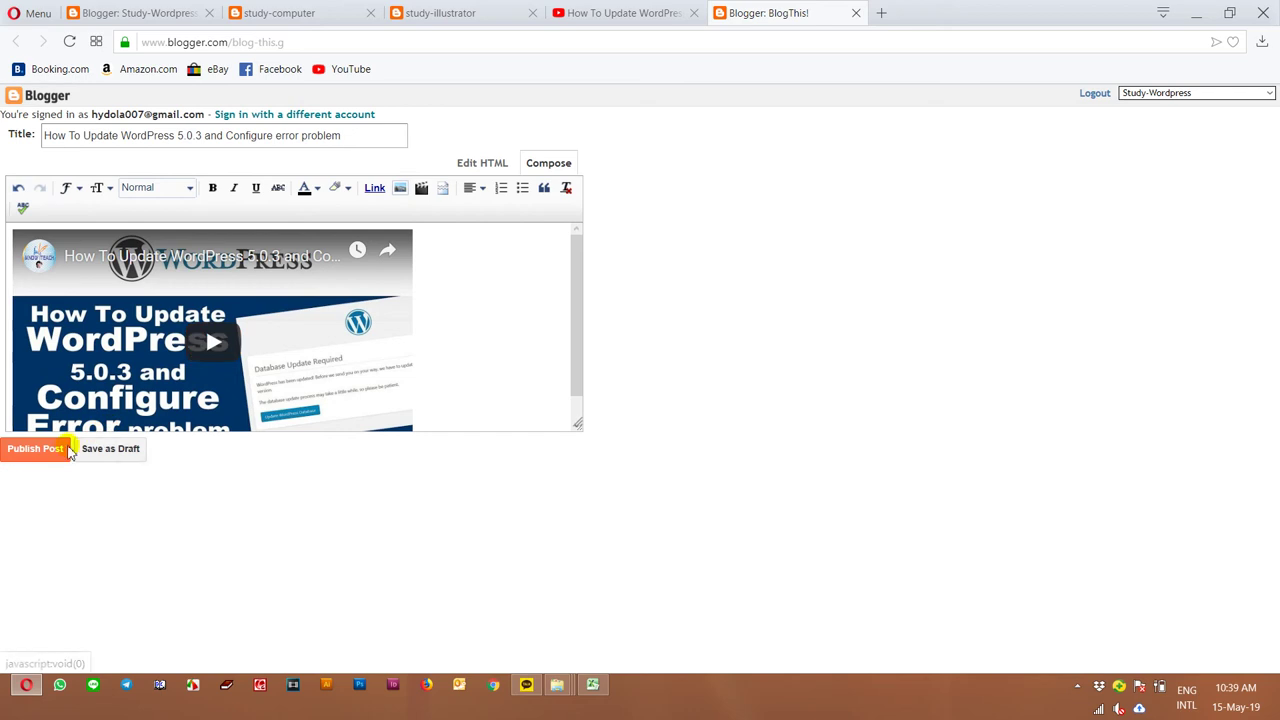
click(485, 162)
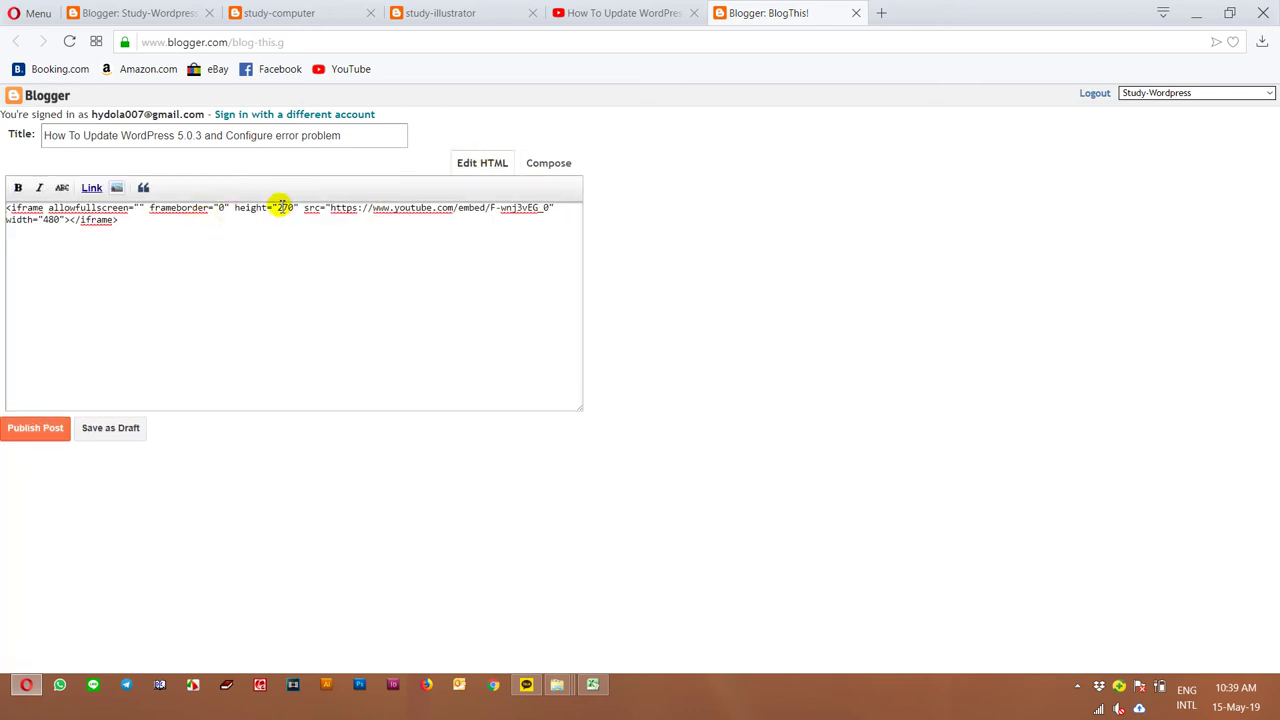
text(5)
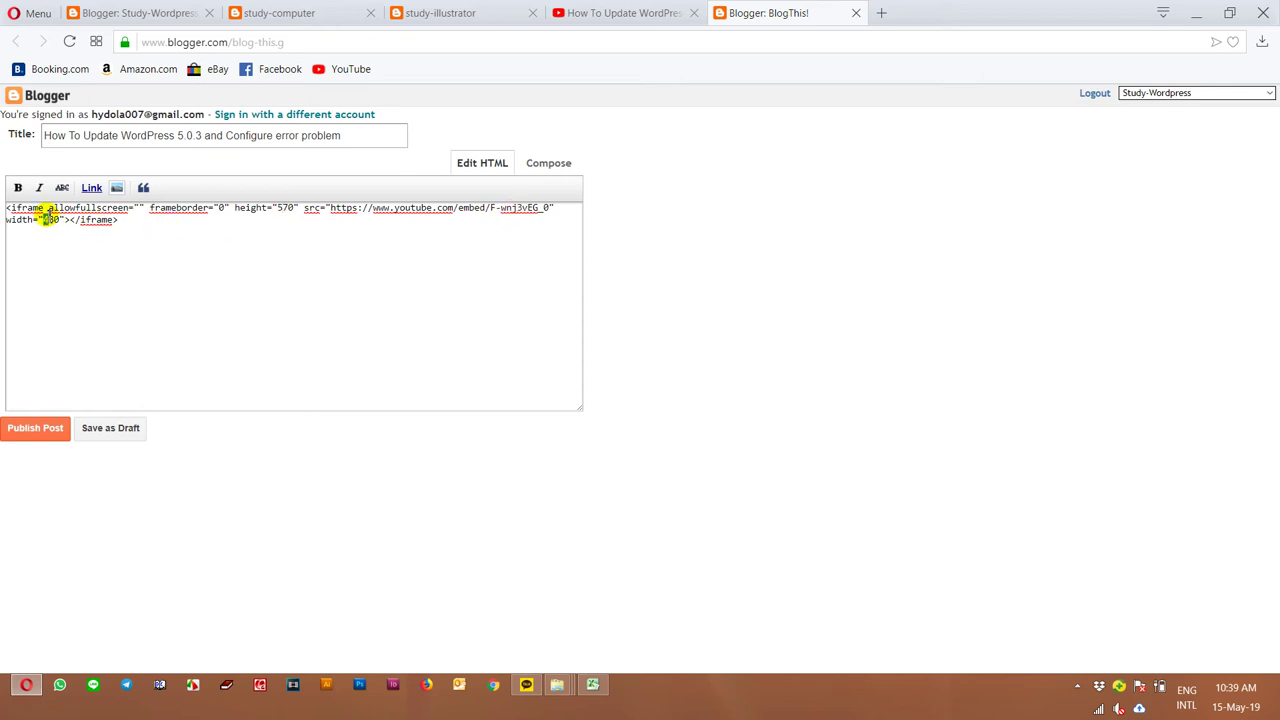
click(46, 431)
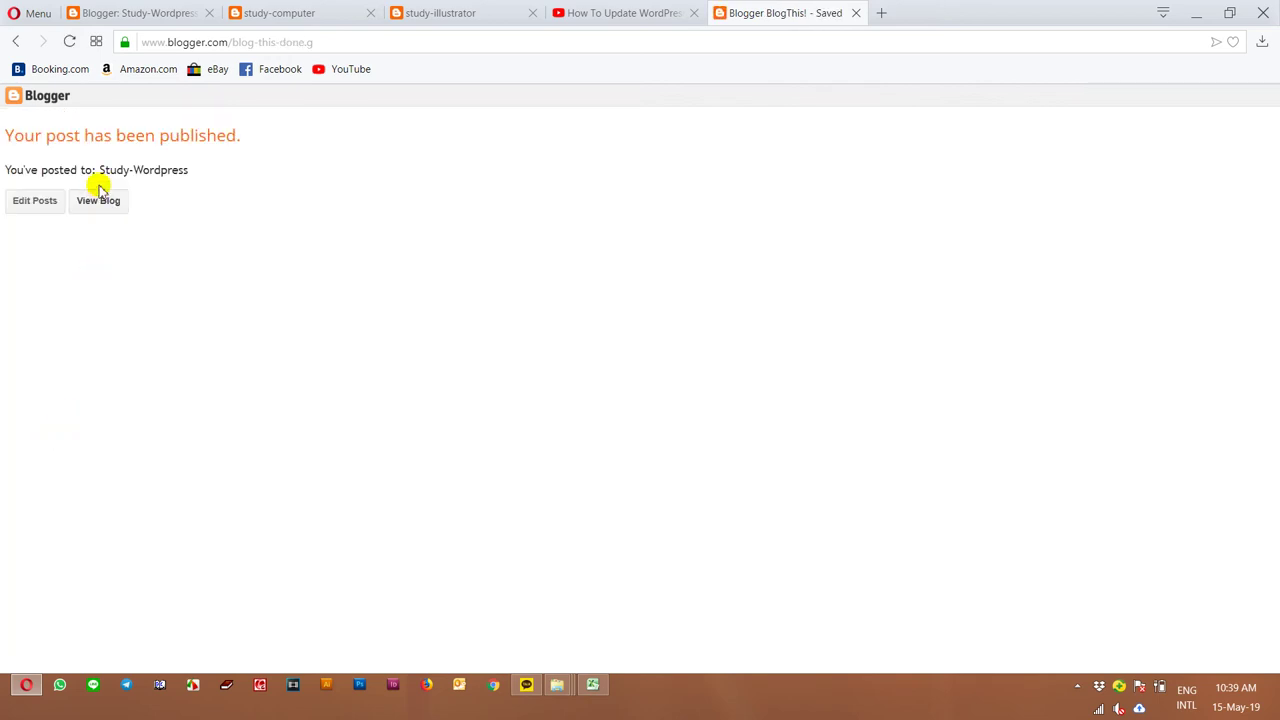
View the Study-Wordpress blog to check how the enlarged video fits the page, and close it again.
click(101, 198)
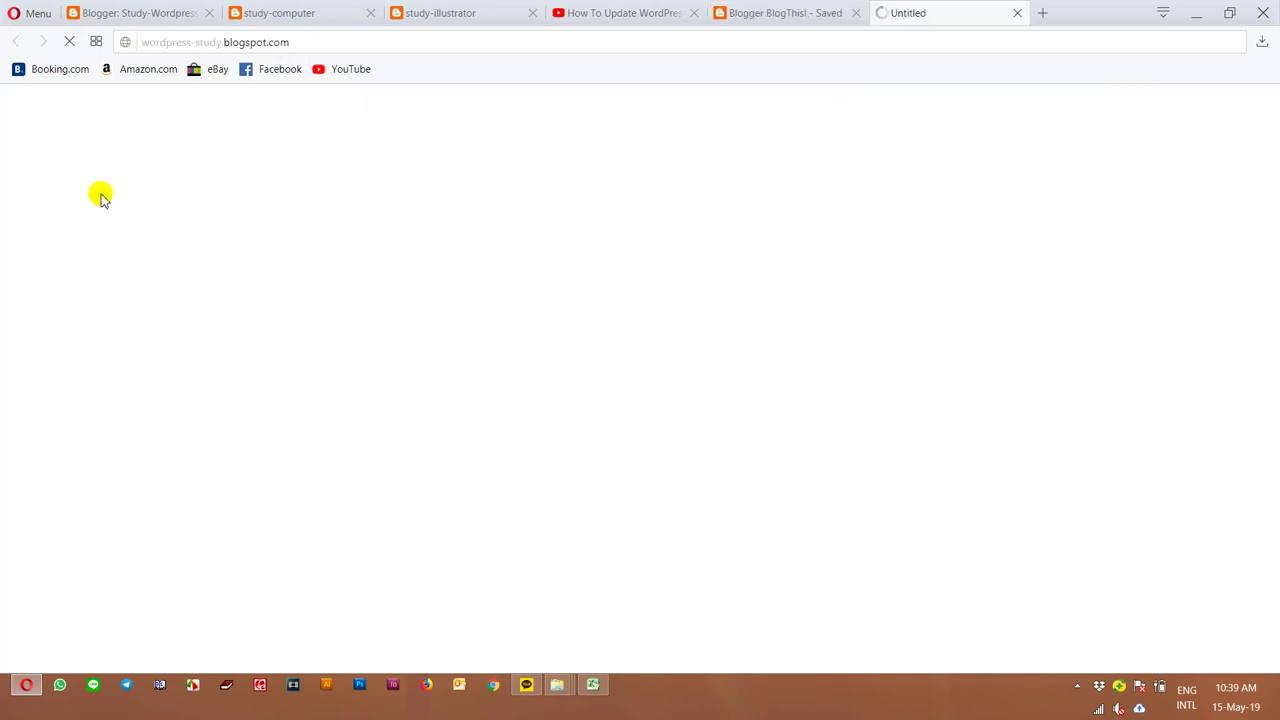
scroll(449, 223, down, 2)
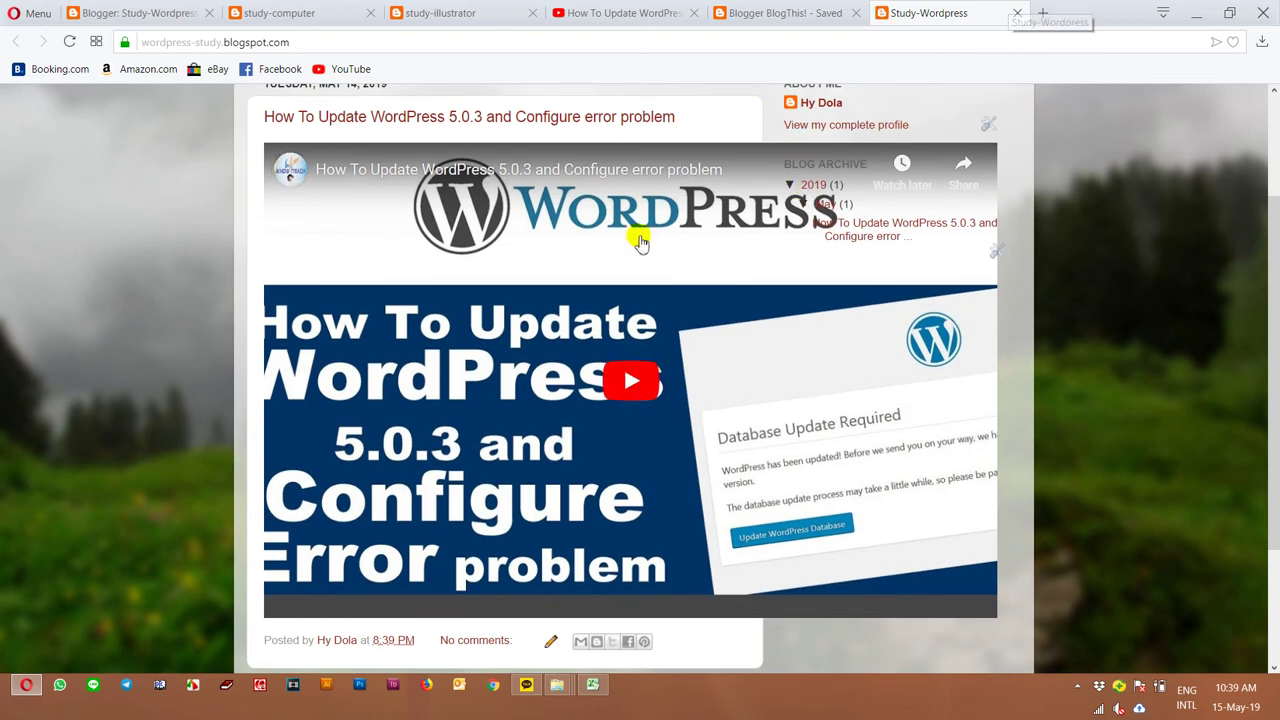
scroll(757, 234, down, 2)
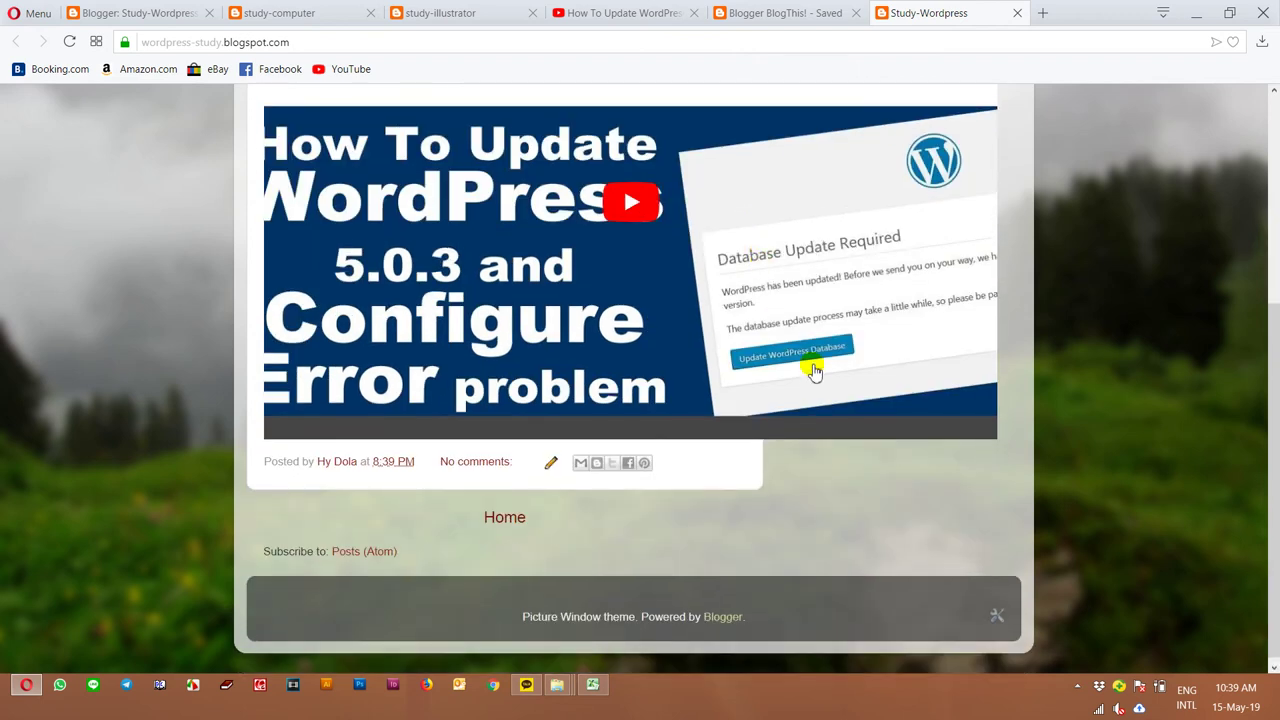
scroll(815, 360, up, 4)
scroll(814, 323, down, 1)
scroll(818, 320, up, 1)
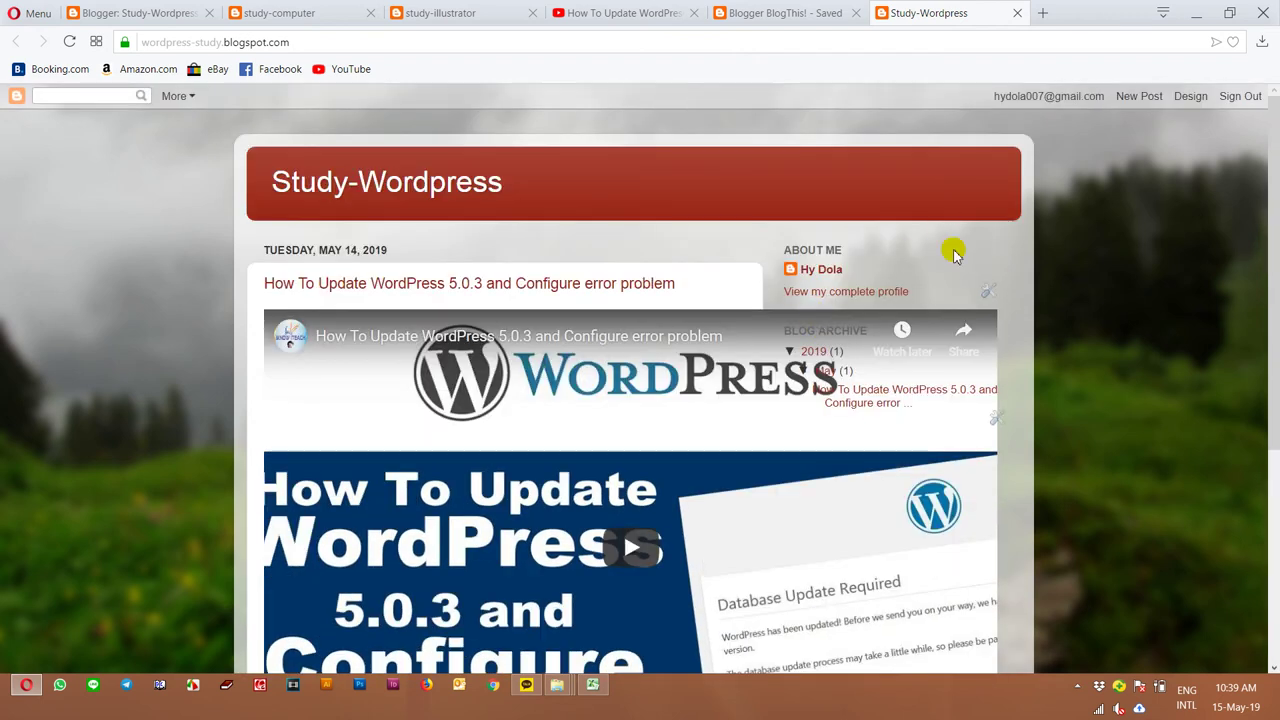
click(1015, 12)
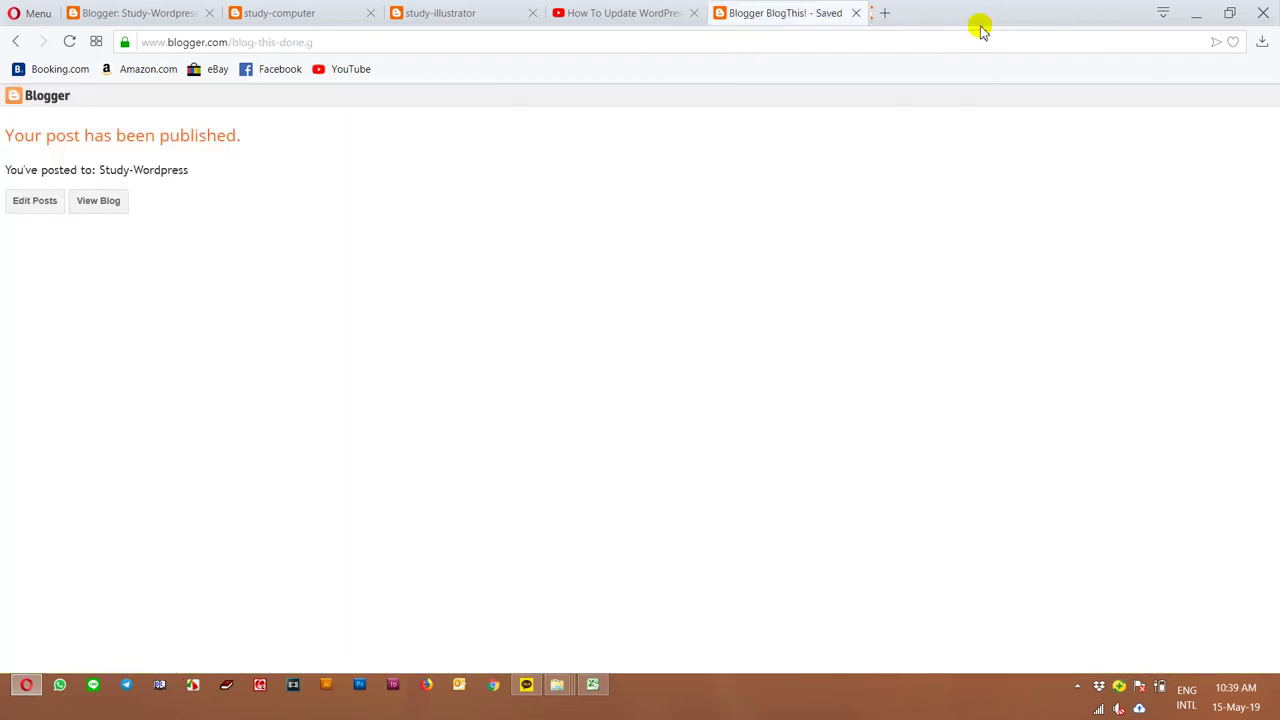
Open the playlist's How To Insert Featured Image, Edit Post, Delete Post video on YouTube and publish it to the Study-Wordpress blog through Blogger sharing.
click(566, 13)
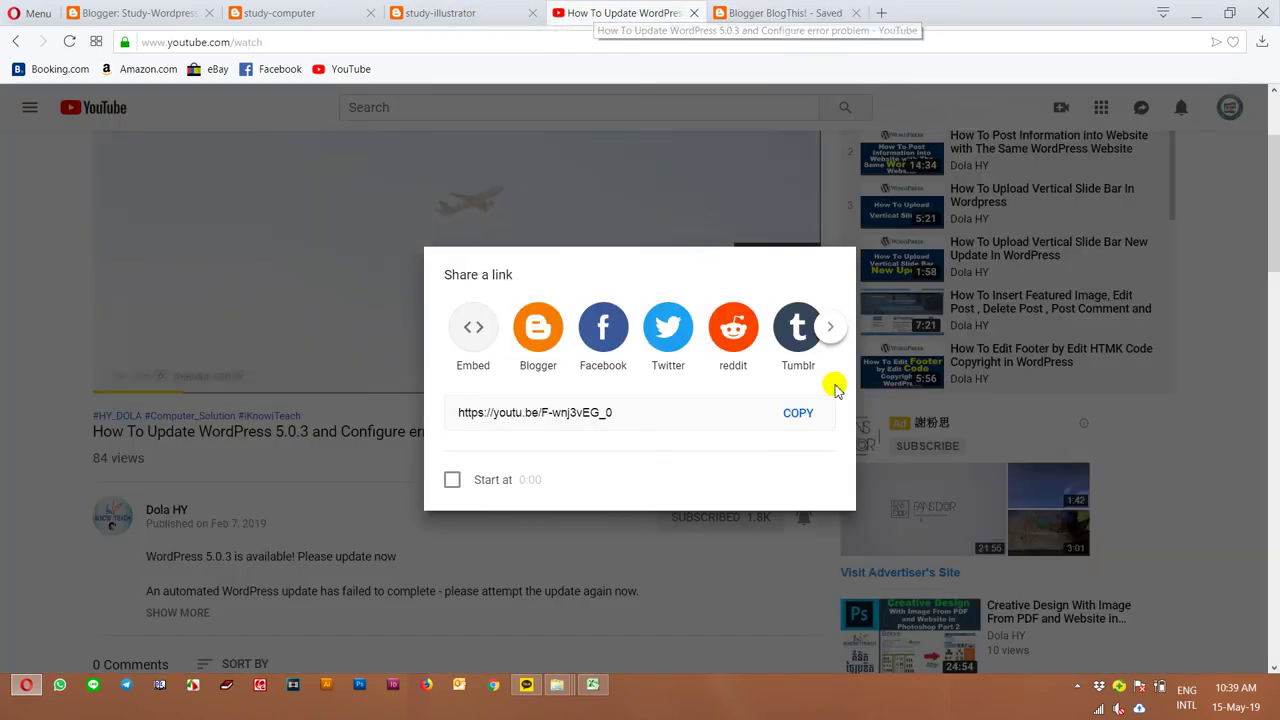
click(988, 310)
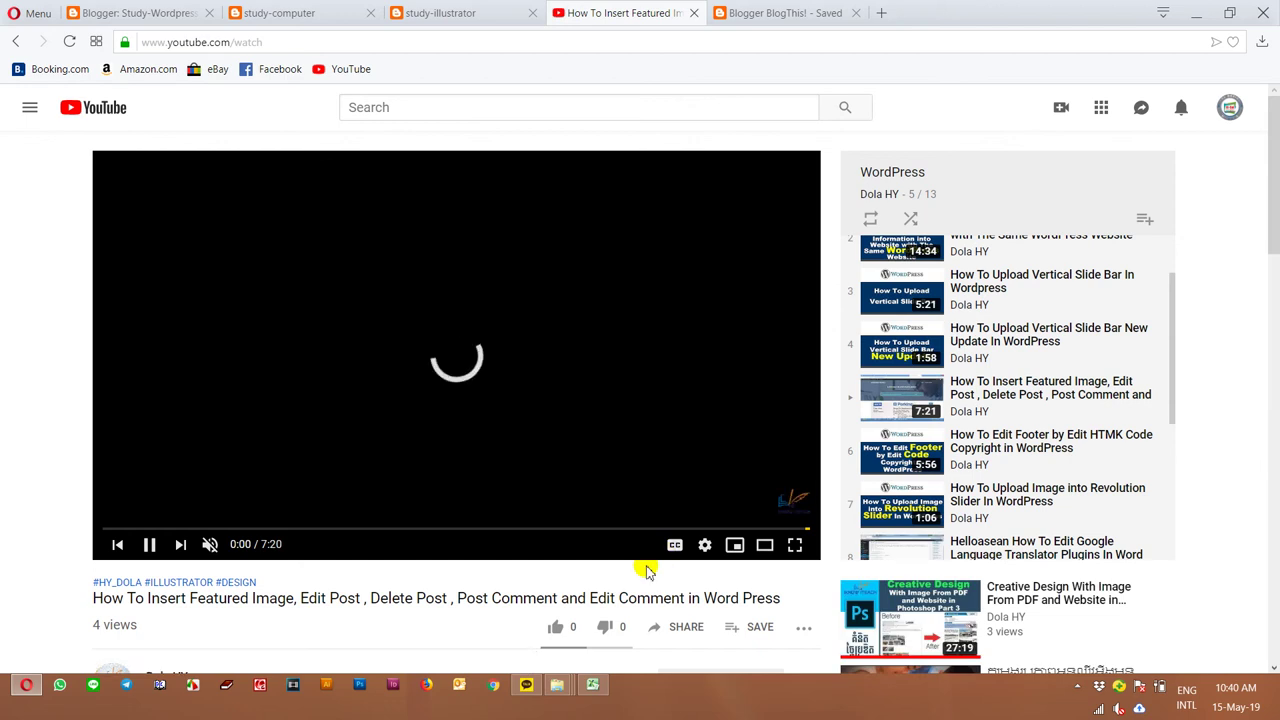
click(676, 460)
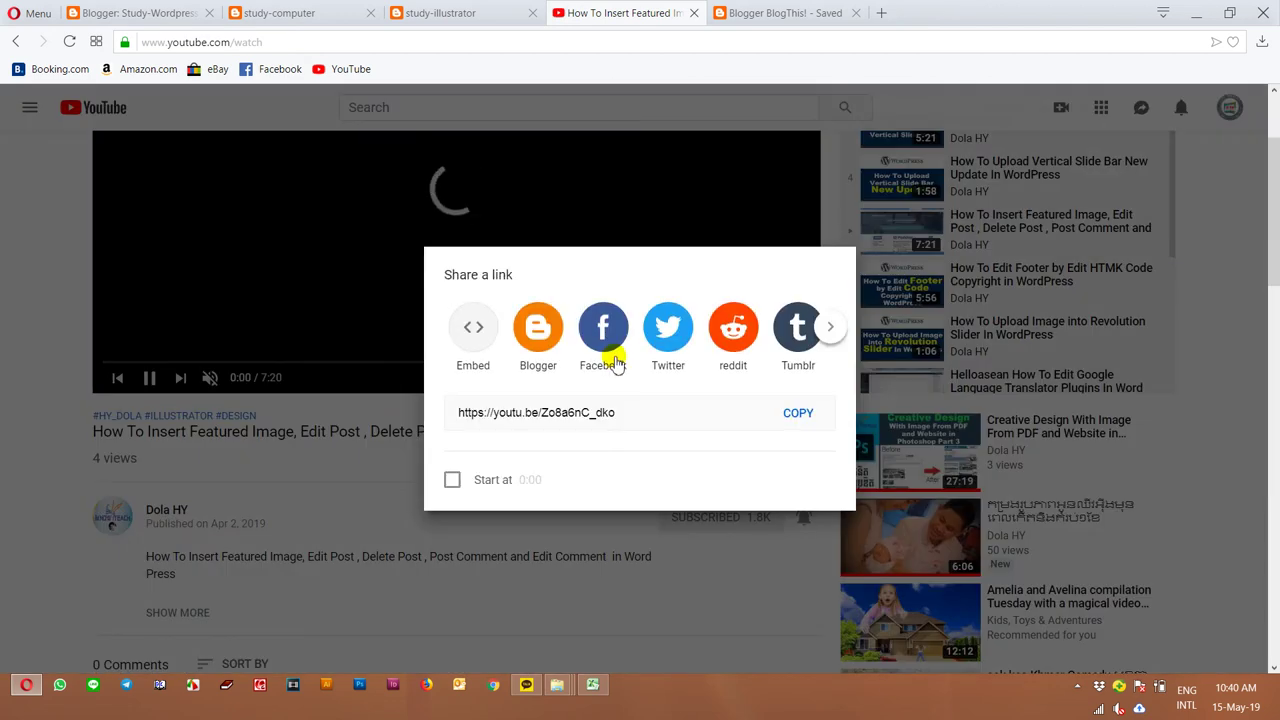
click(540, 336)
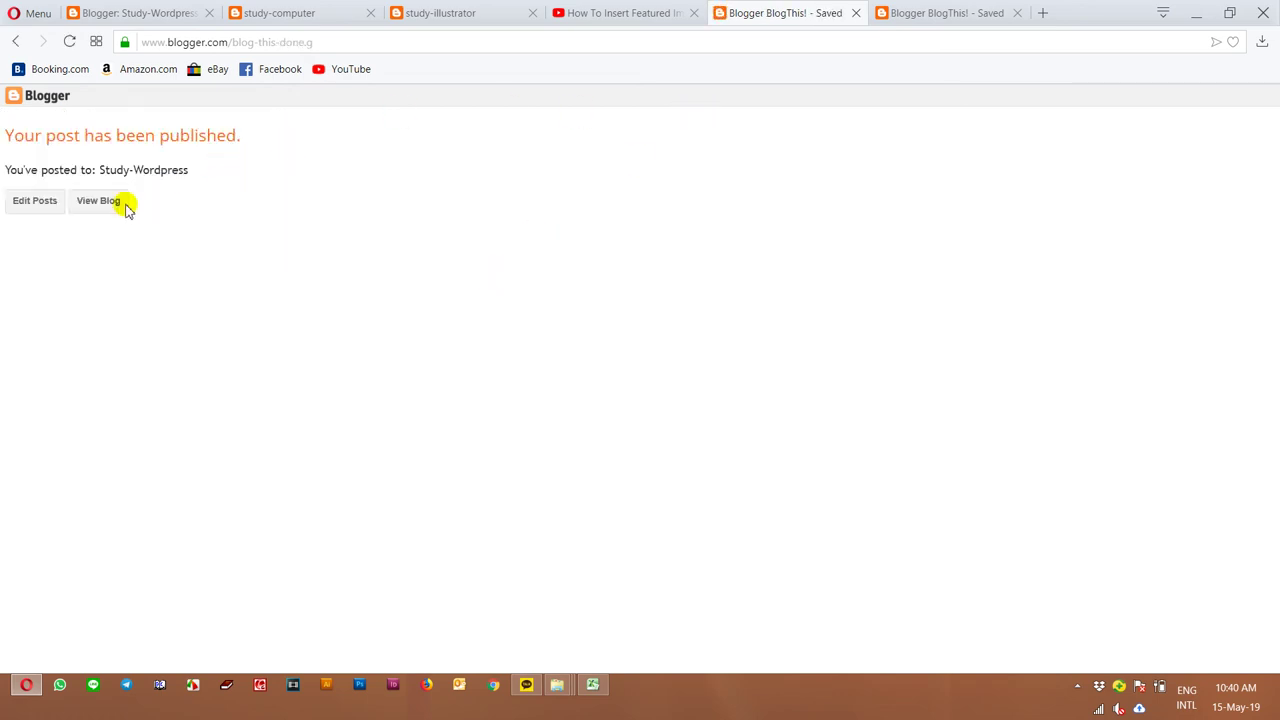
View the Study-Wordpress blog, compare the embedded video sizes of its two posts and reload the page.
click(124, 199)
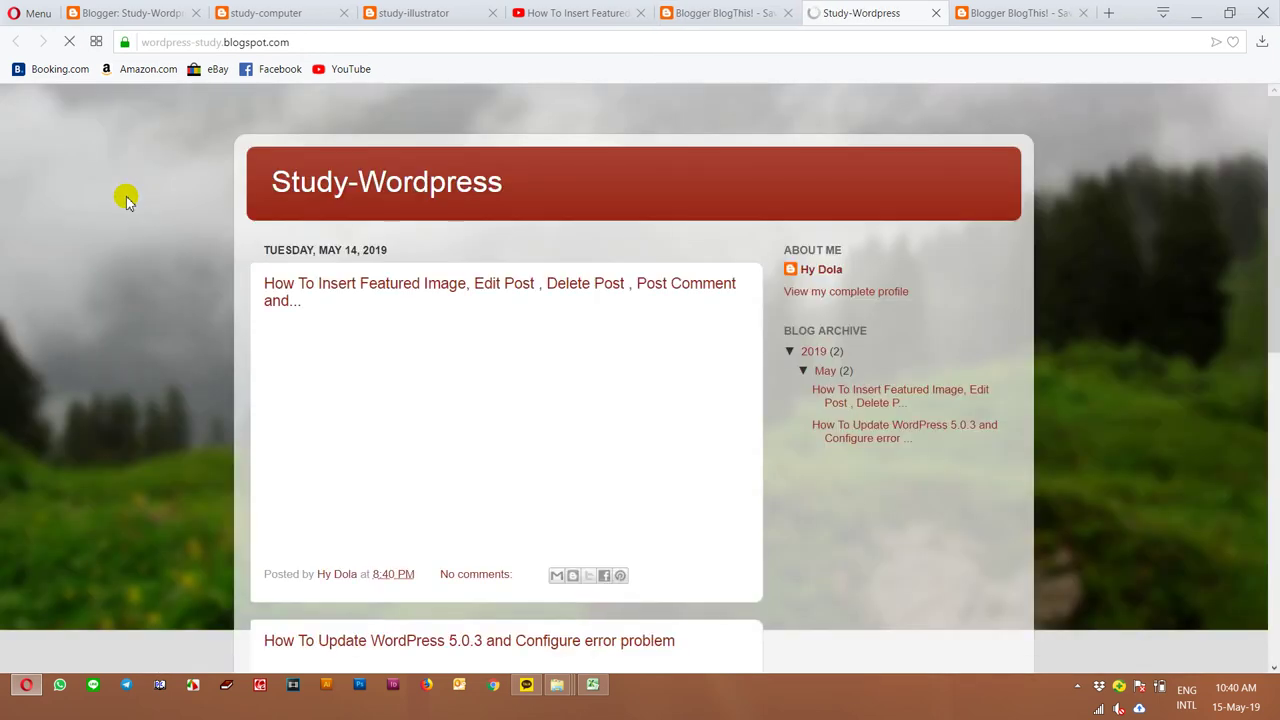
scroll(677, 340, down, 2)
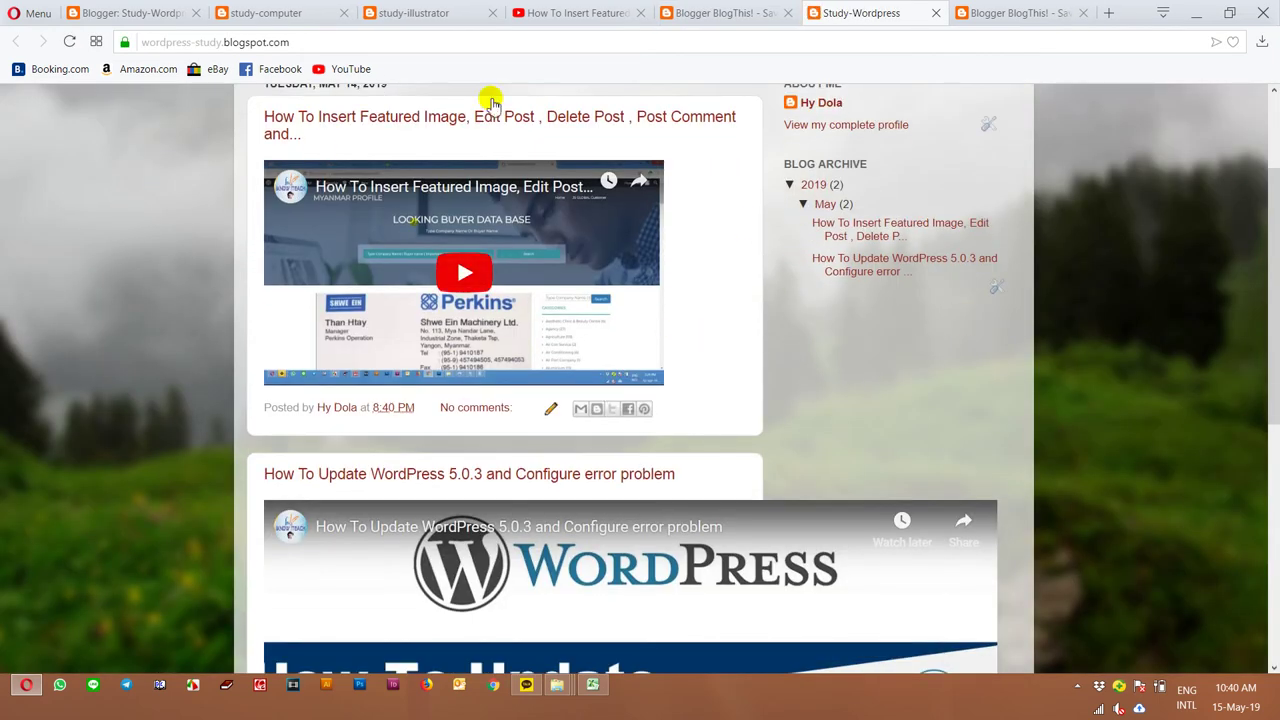
scroll(935, 550, down, 3)
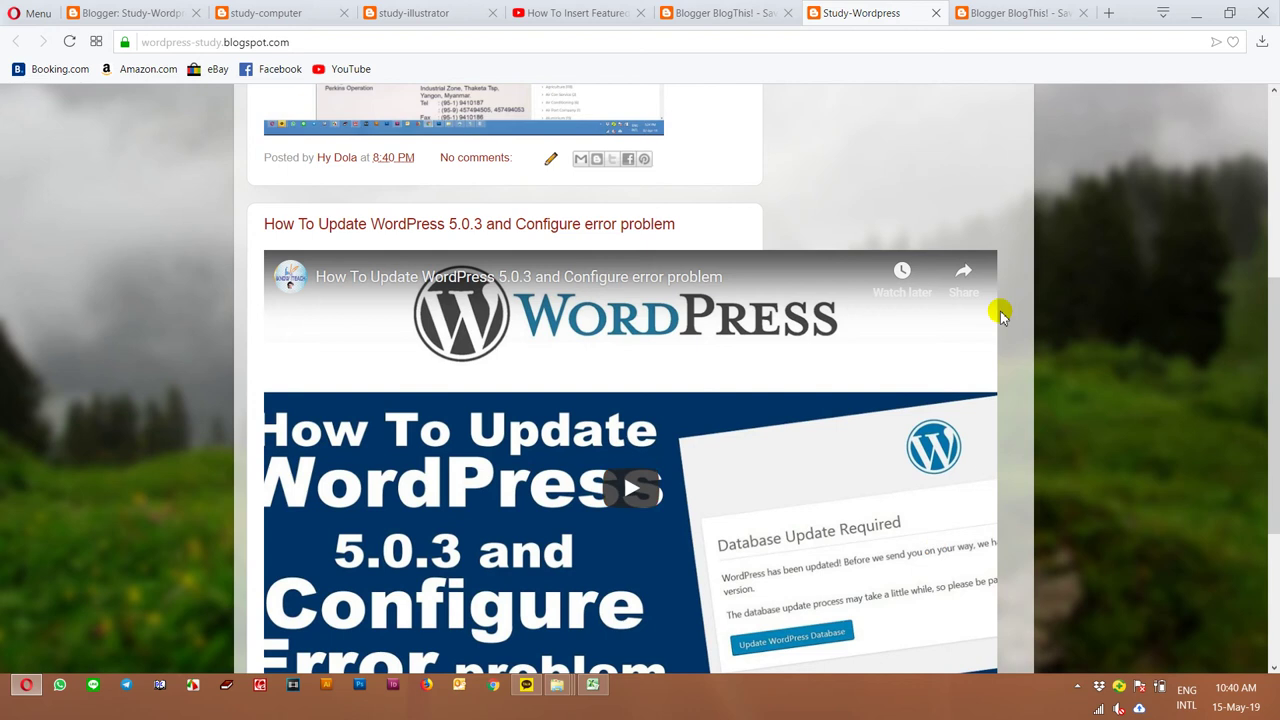
scroll(997, 305, down, 2)
key(F5)
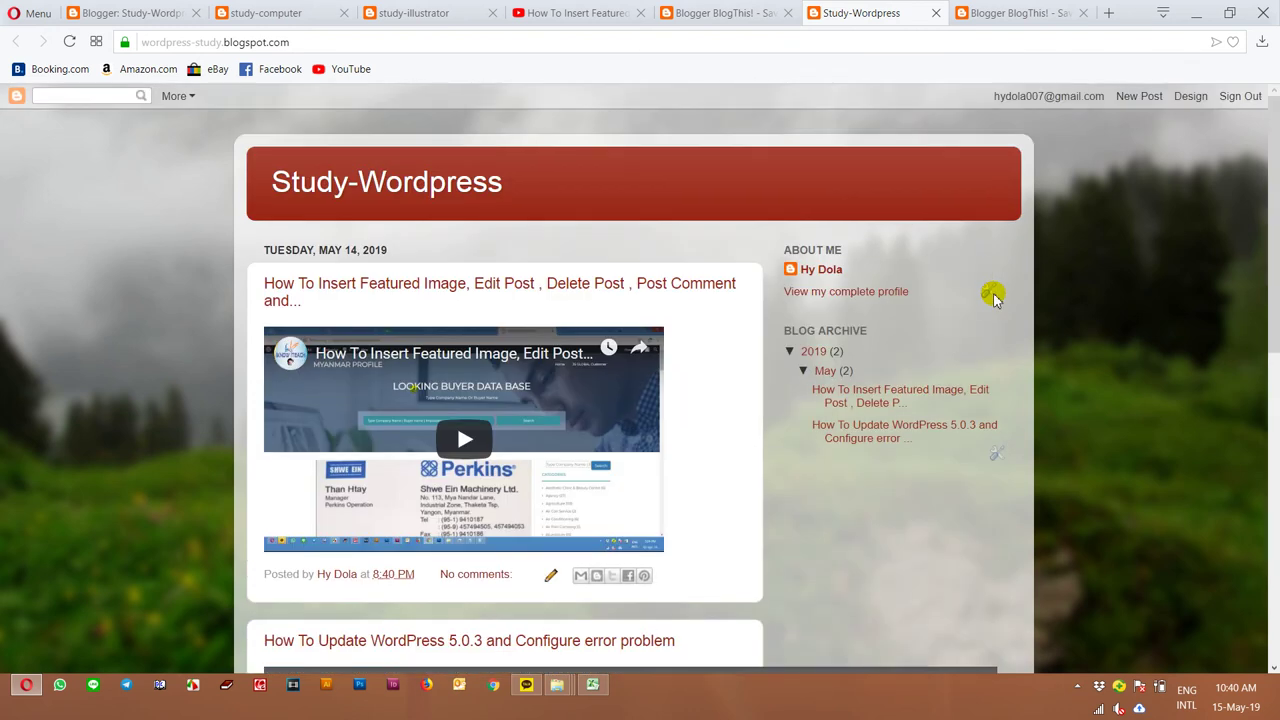